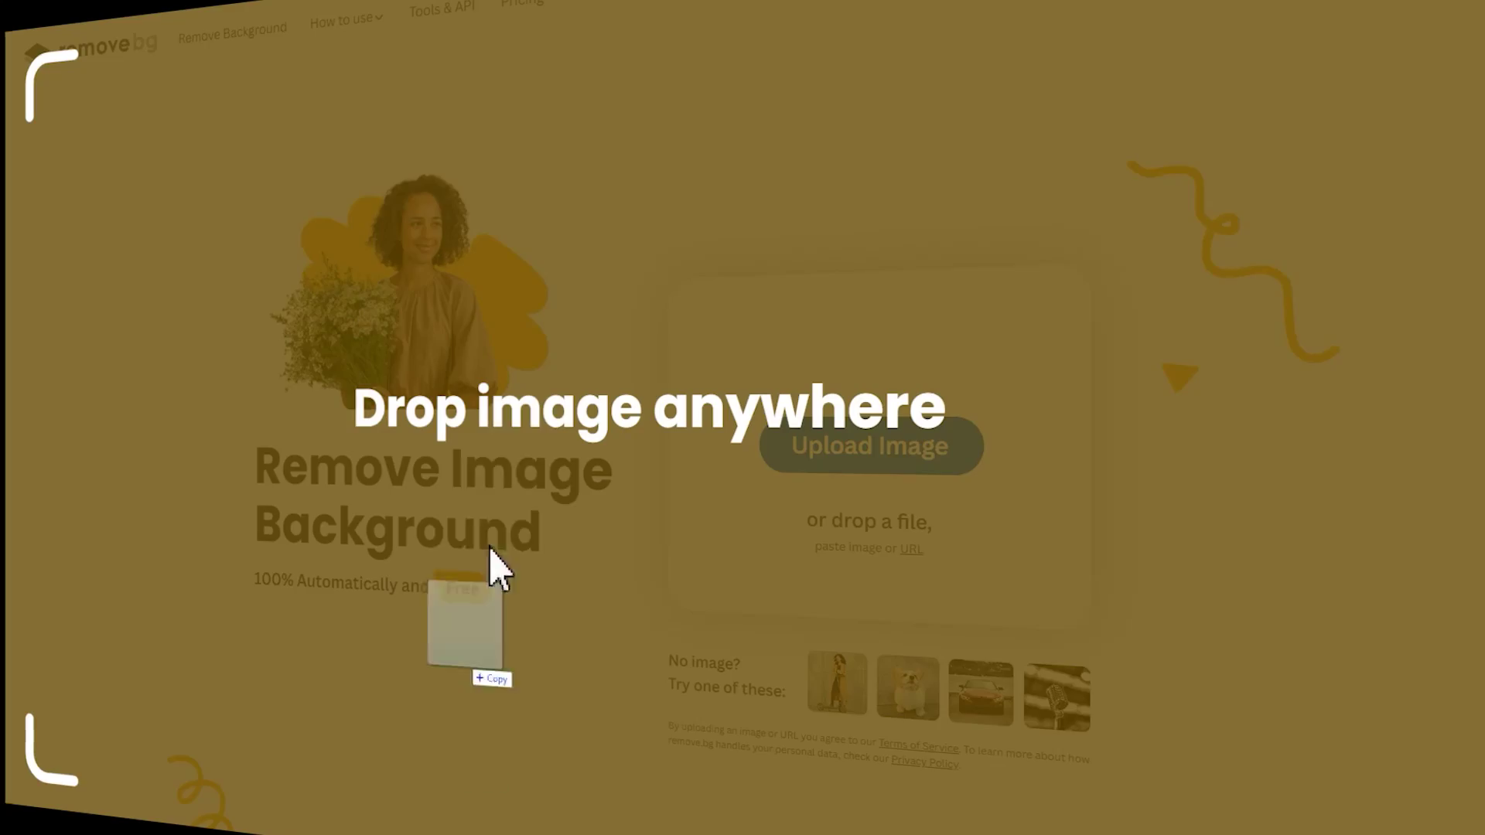
# - Enlarge the mountain's framing rectangle to cover the whole picture, shifted down
pyautogui.moveTo(498, 570); pyautogui.dragTo(540, 490)
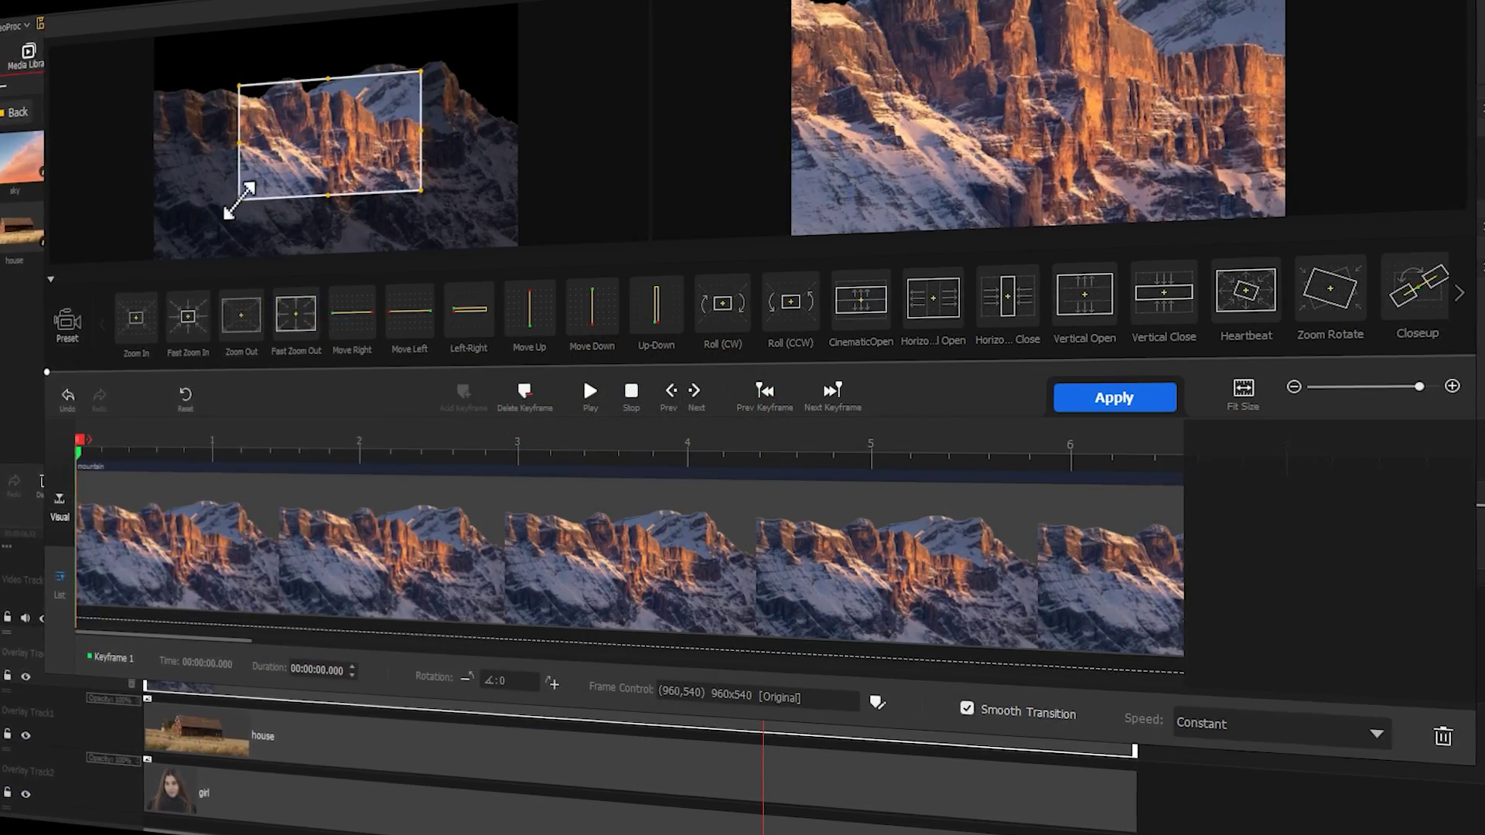
pyautogui.moveTo(239, 199); pyautogui.dragTo(164, 246)
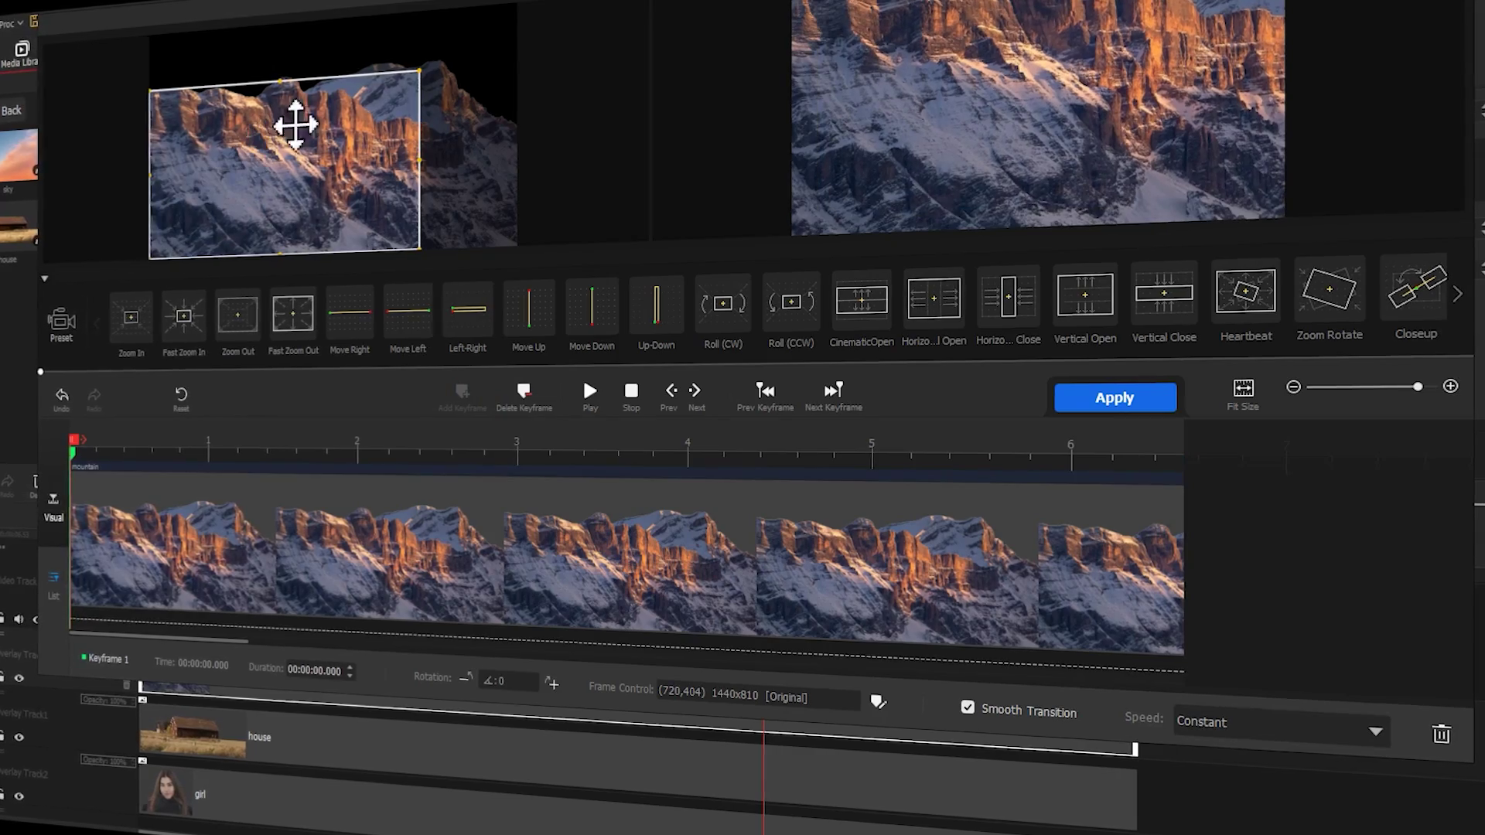
pyautogui.moveTo(416, 67); pyautogui.dragTo(507, 29)
pyautogui.moveTo(368, 232); pyautogui.dragTo(367, 138)
# - Add motion keyframes at 0.32 s and 6.53 s, then shrink the final framing to zoom in
pyautogui.click(96, 443)
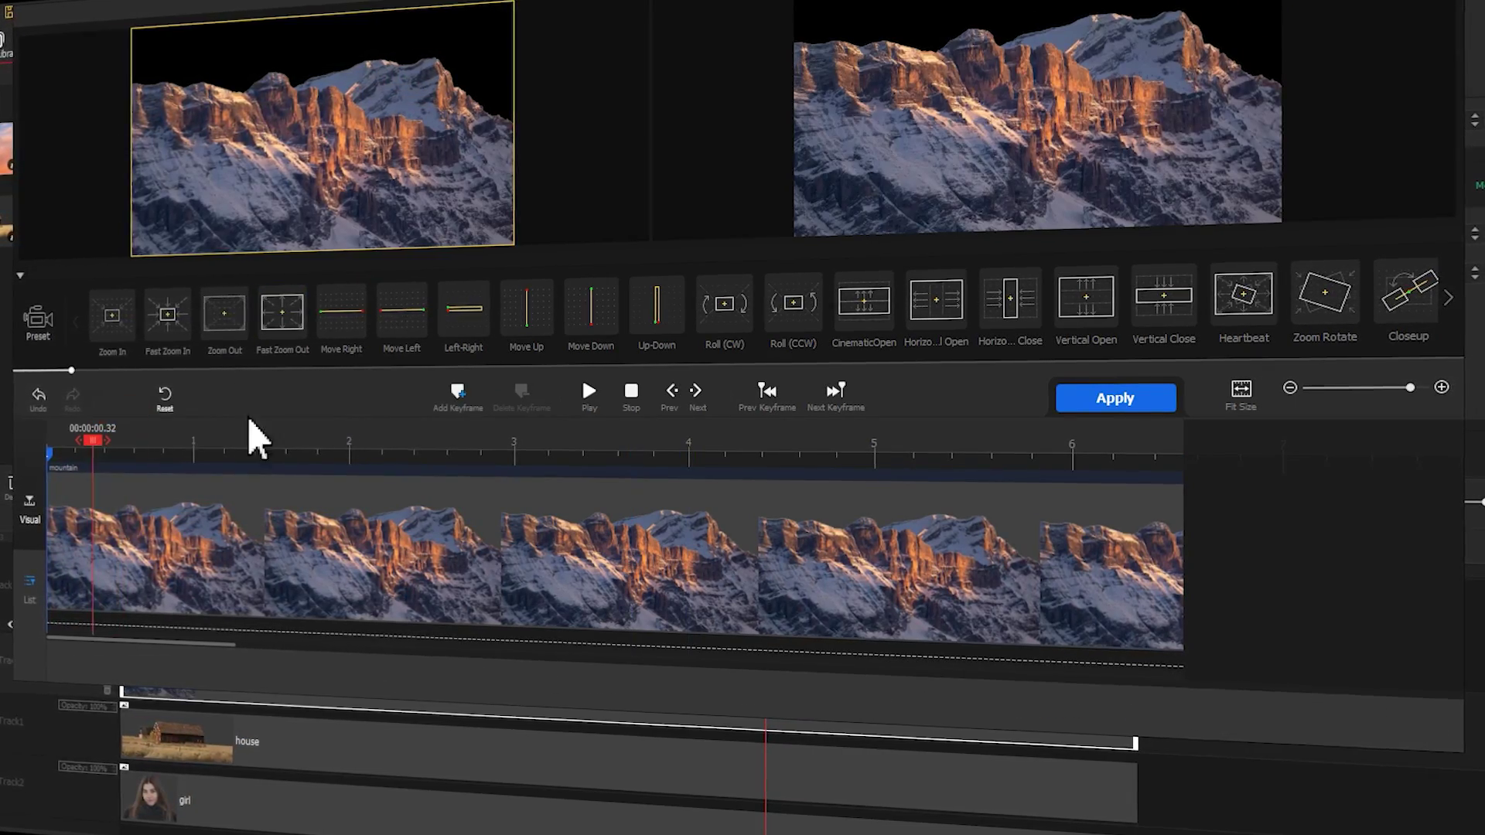
pyautogui.click(459, 391)
pyautogui.click(1180, 453)
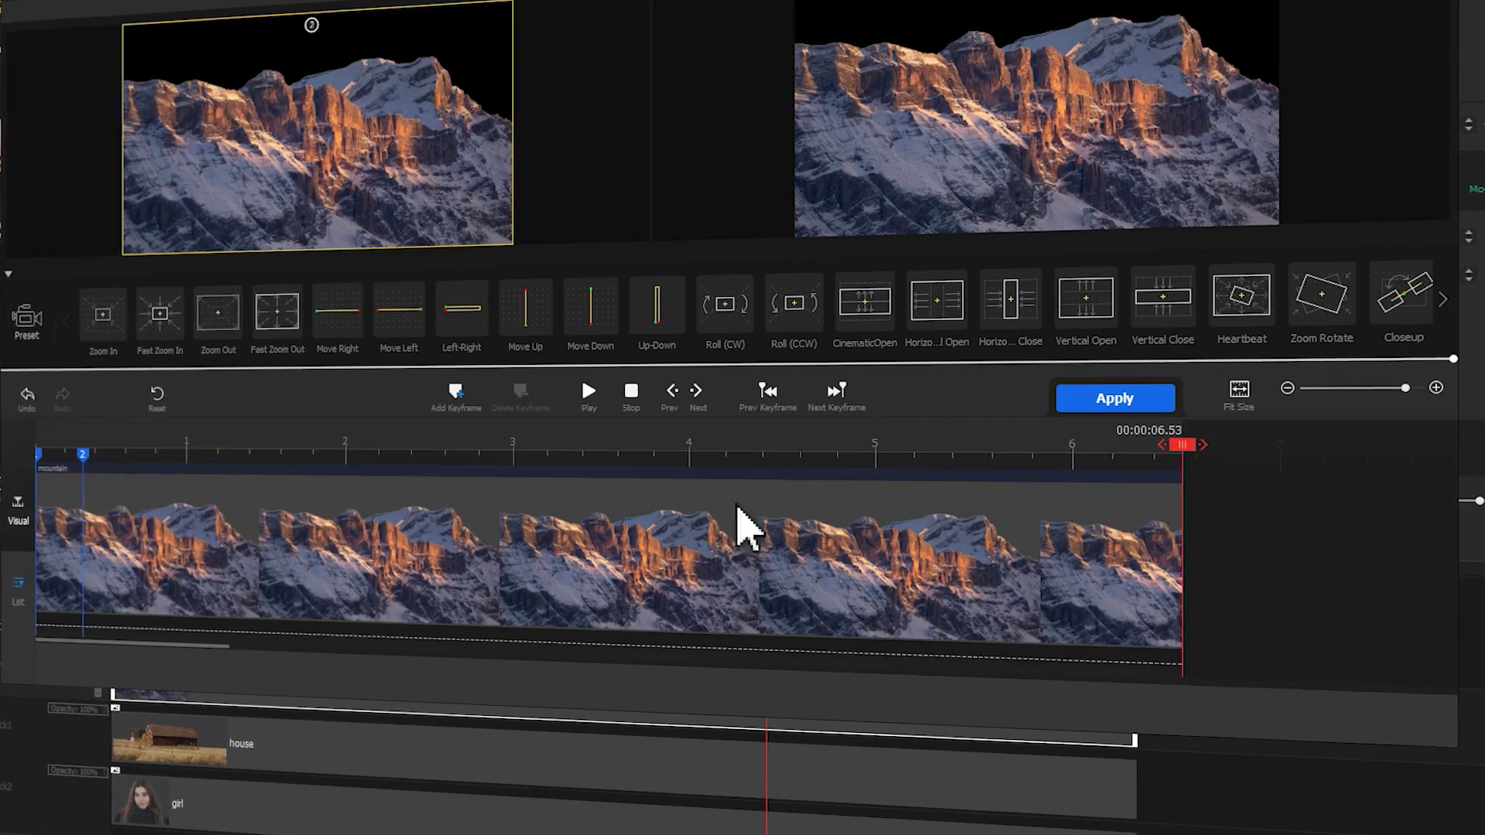
pyautogui.click(457, 392)
pyautogui.moveTo(123, 151); pyautogui.dragTo(383, 166)
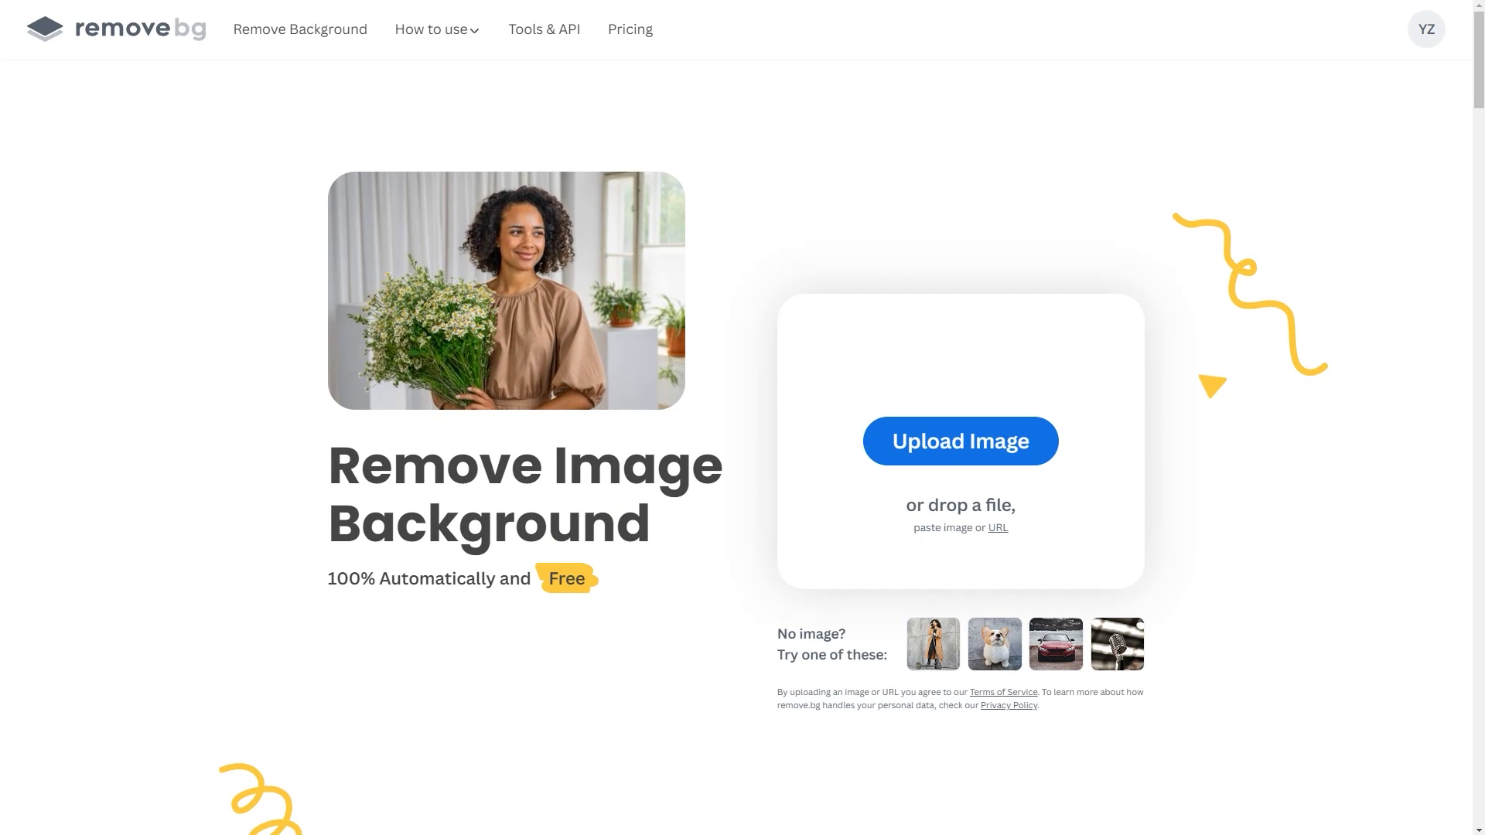
# - Cut out the girl photo and erase the leftover background left of her face with a smaller brush
pyautogui.moveTo(541, 834); pyautogui.dragTo(636, 470)
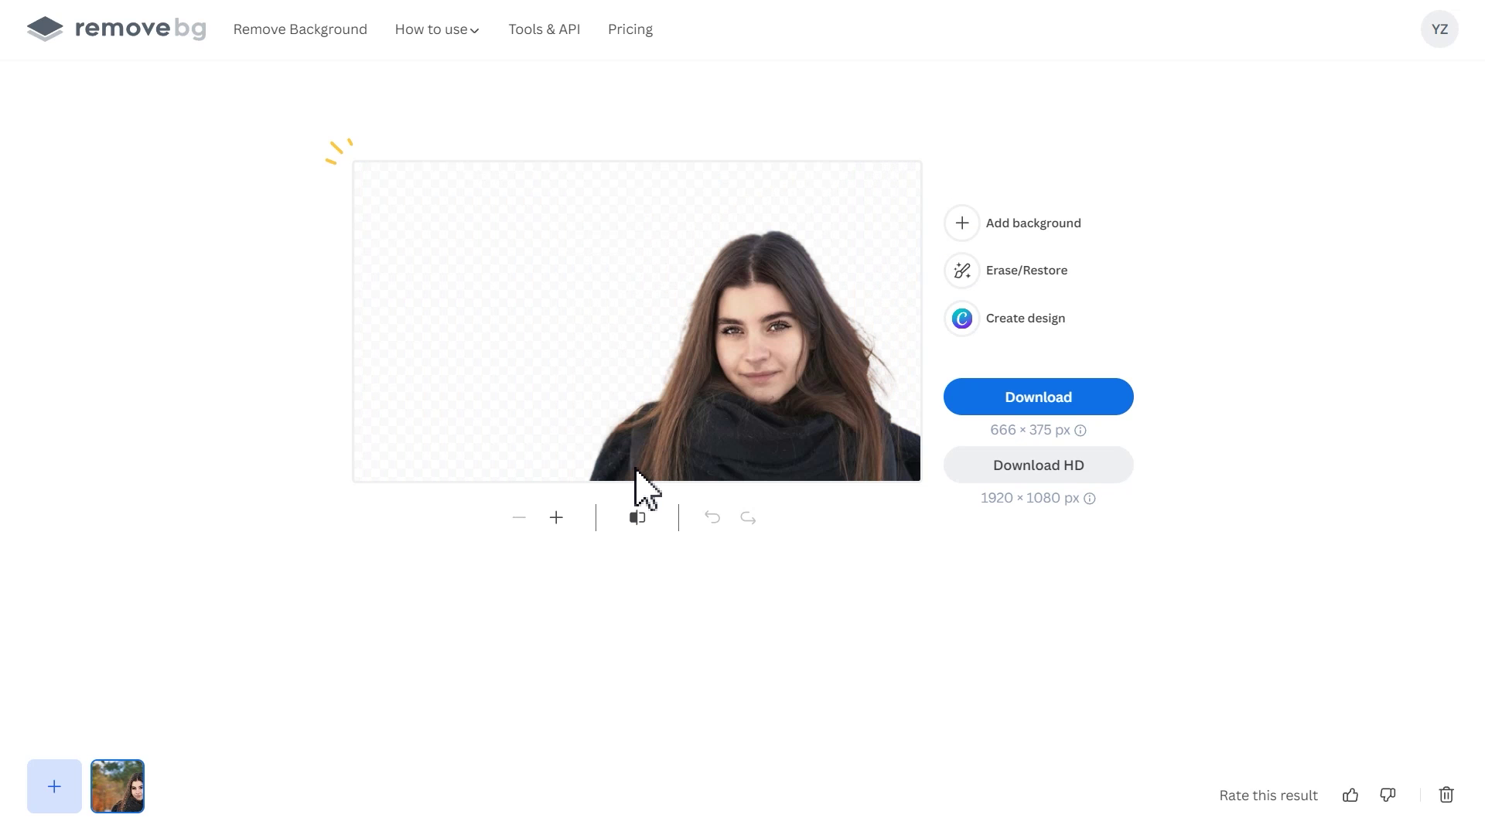
pyautogui.click(965, 273)
pyautogui.click(1053, 381)
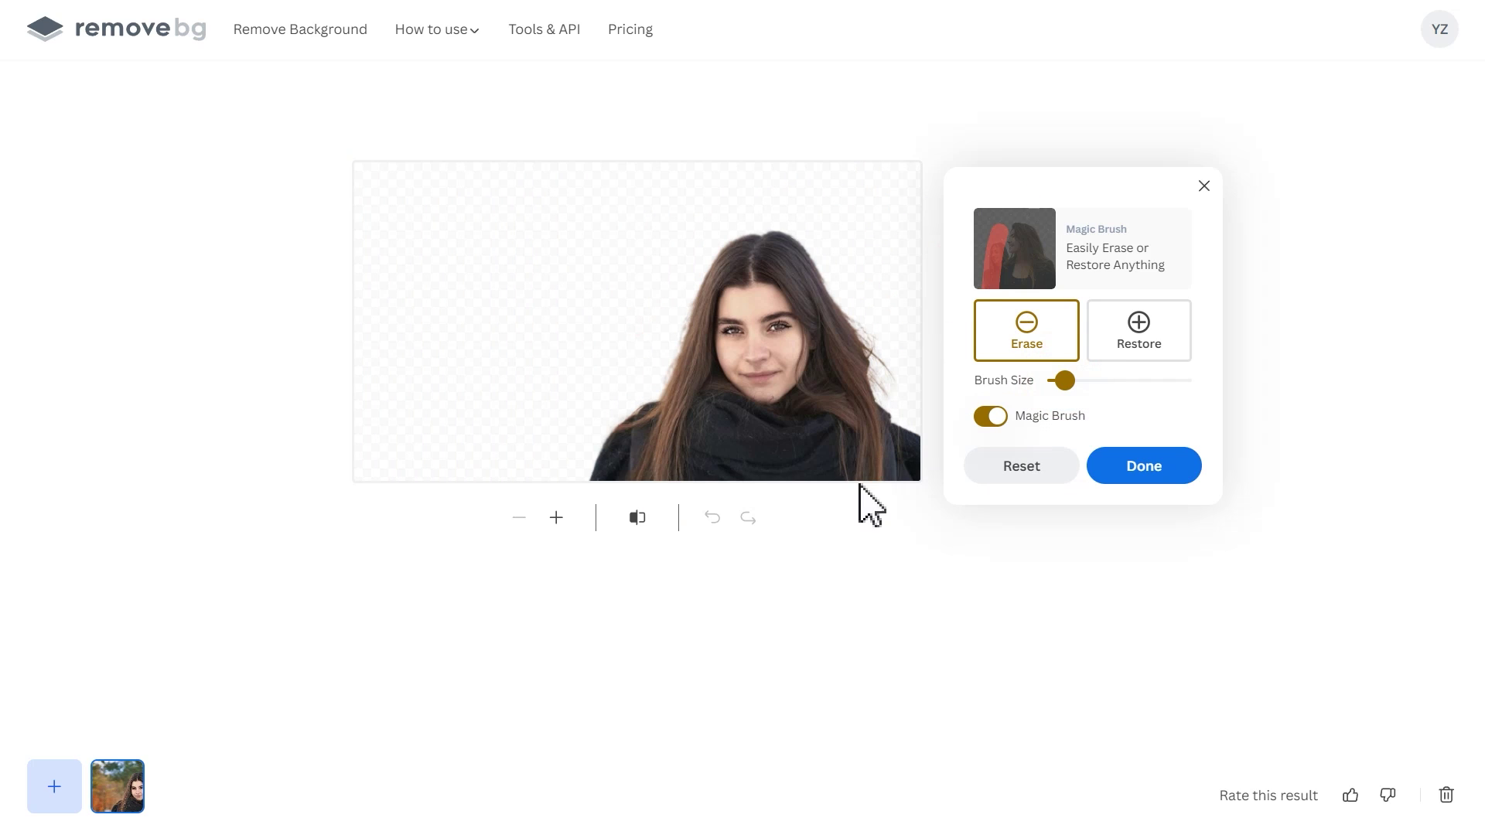
pyautogui.click(556, 517)
pyautogui.moveTo(705, 305); pyautogui.dragTo(666, 425)
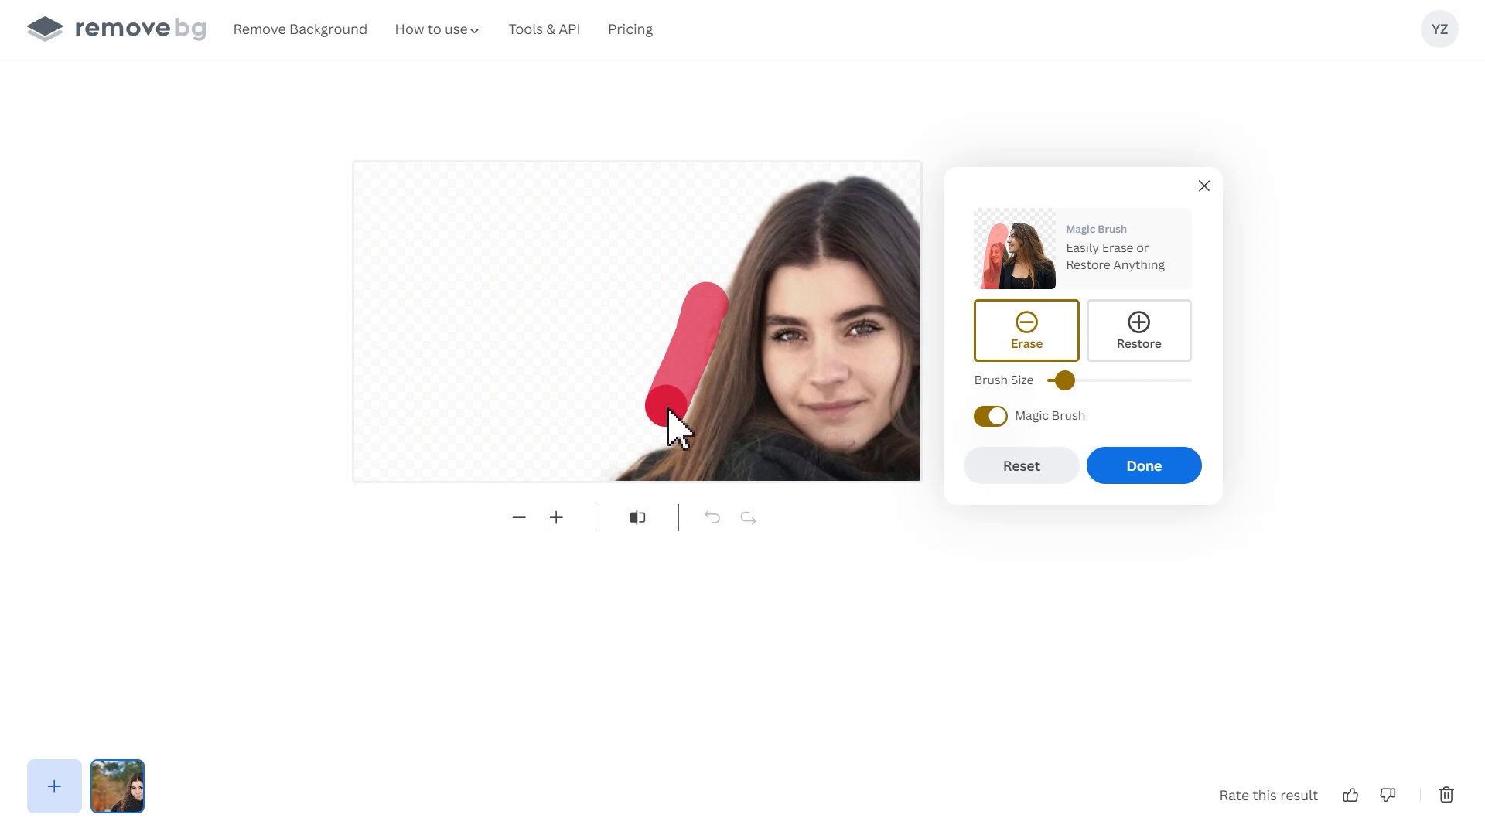
pyautogui.click(517, 518)
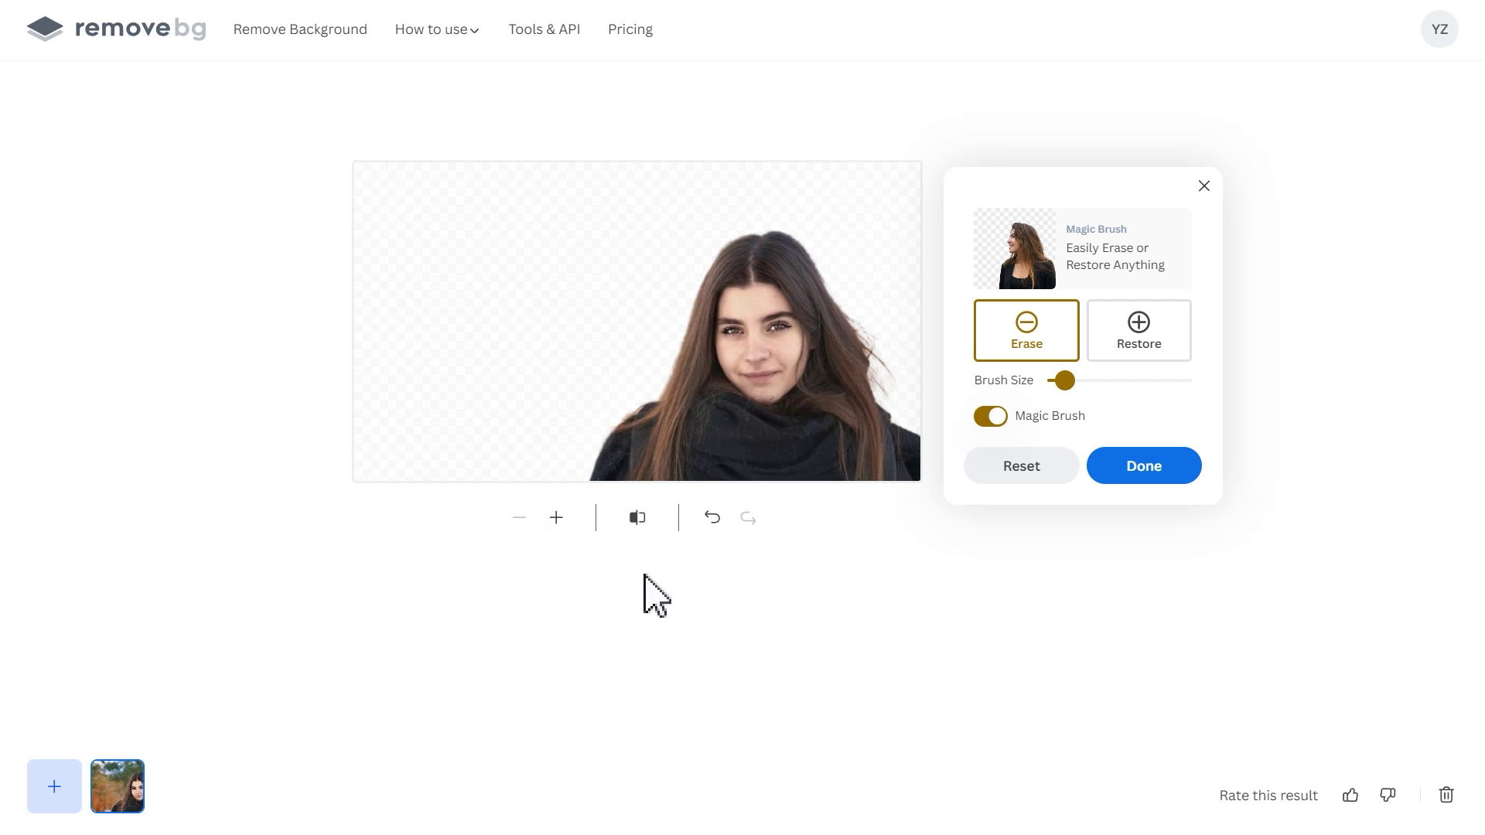
pyautogui.click(1175, 468)
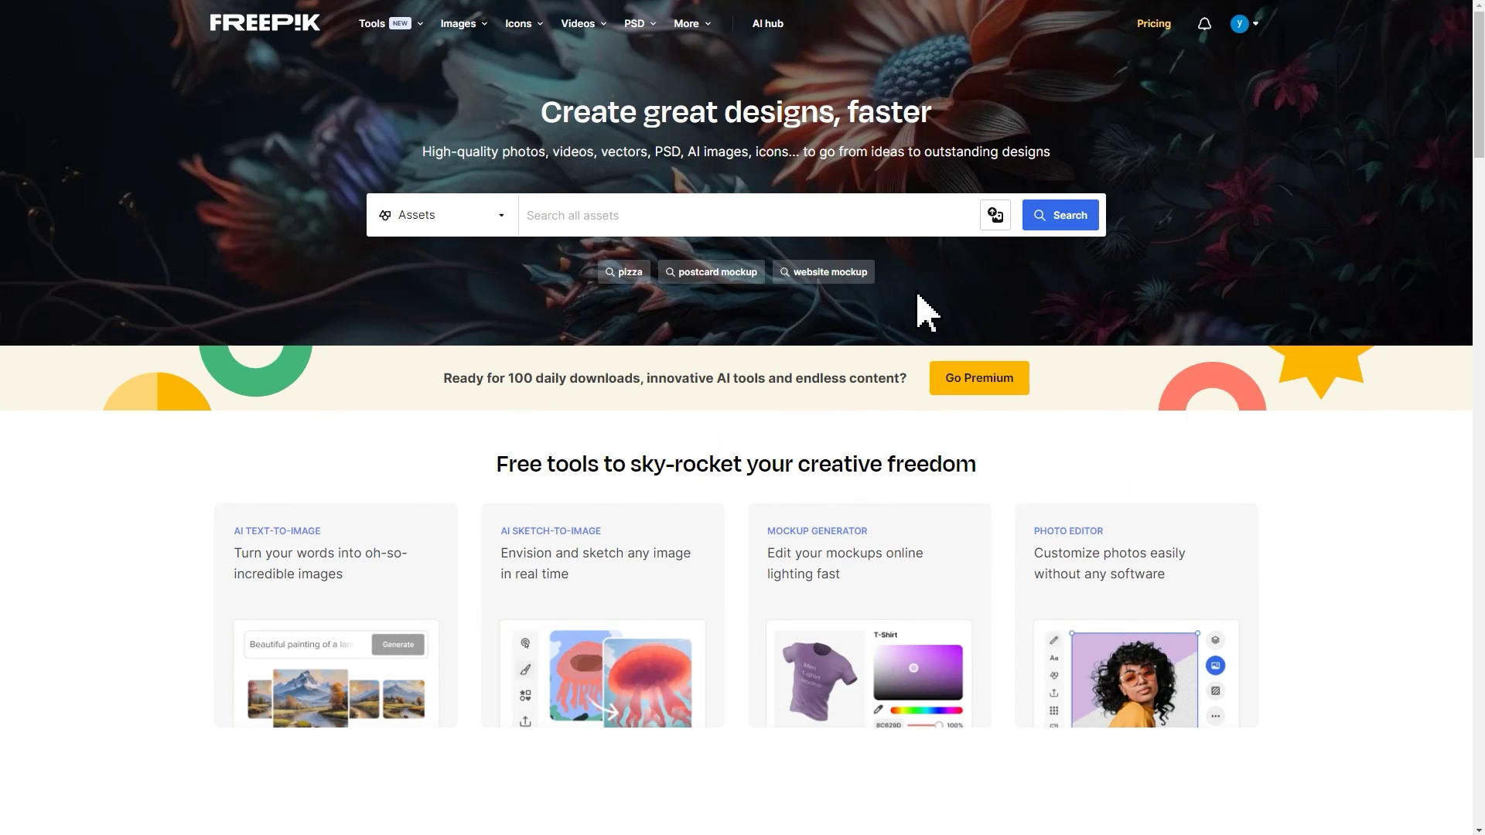
# - Search all Freepik assets for 'mountain' and scroll through the results
pyautogui.click(907, 228)
pyautogui.write('mountain')
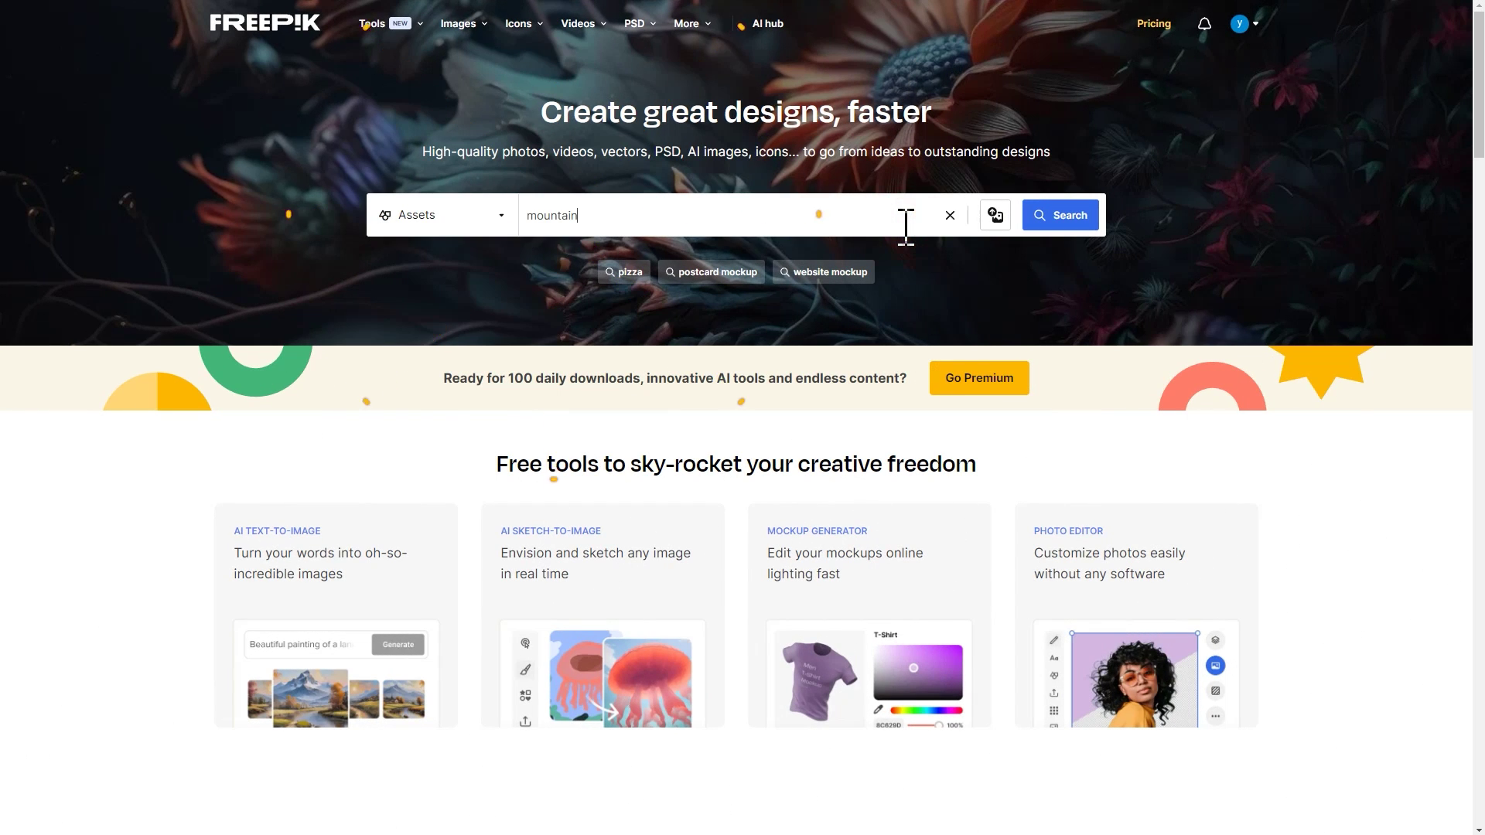
pyautogui.click(1044, 219)
pyautogui.moveTo(1480, 108); pyautogui.dragTo(1467, 629)
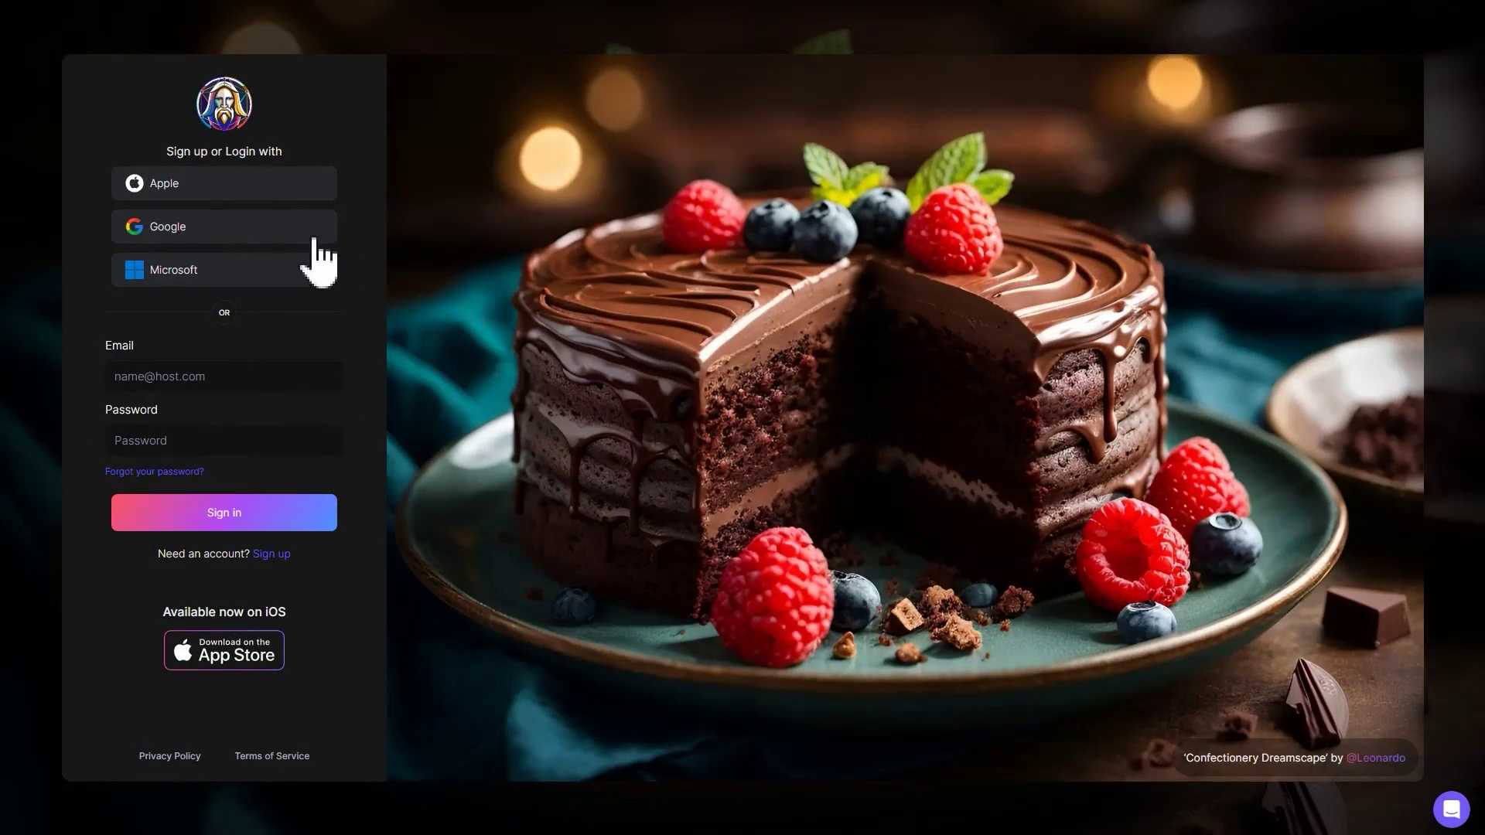
# - Sign in with Google and generate three 768×768 images from the pasted house-in-a-meadow prompt
pyautogui.click(314, 235)
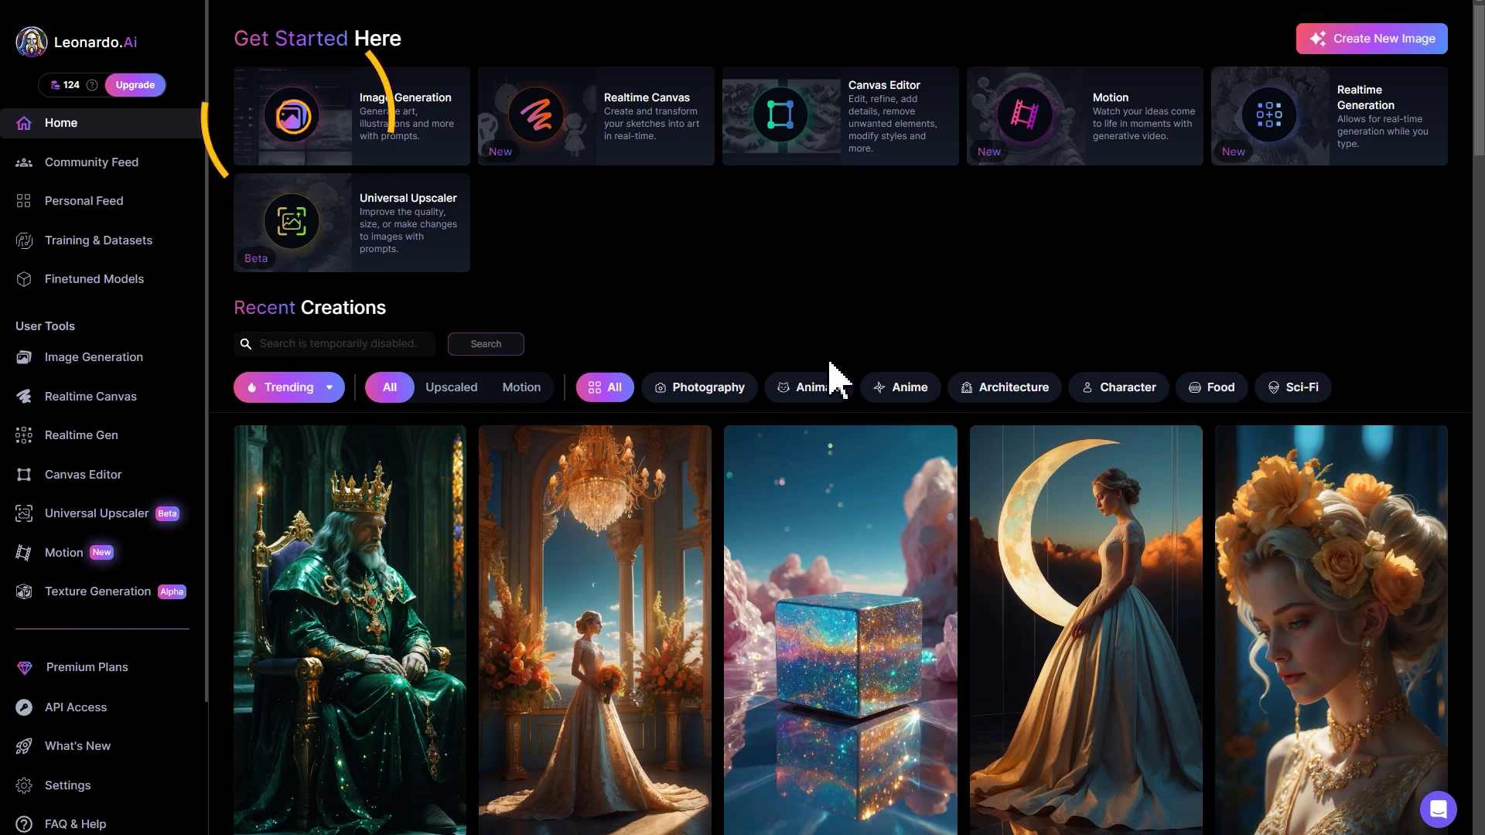
pyautogui.click(430, 159)
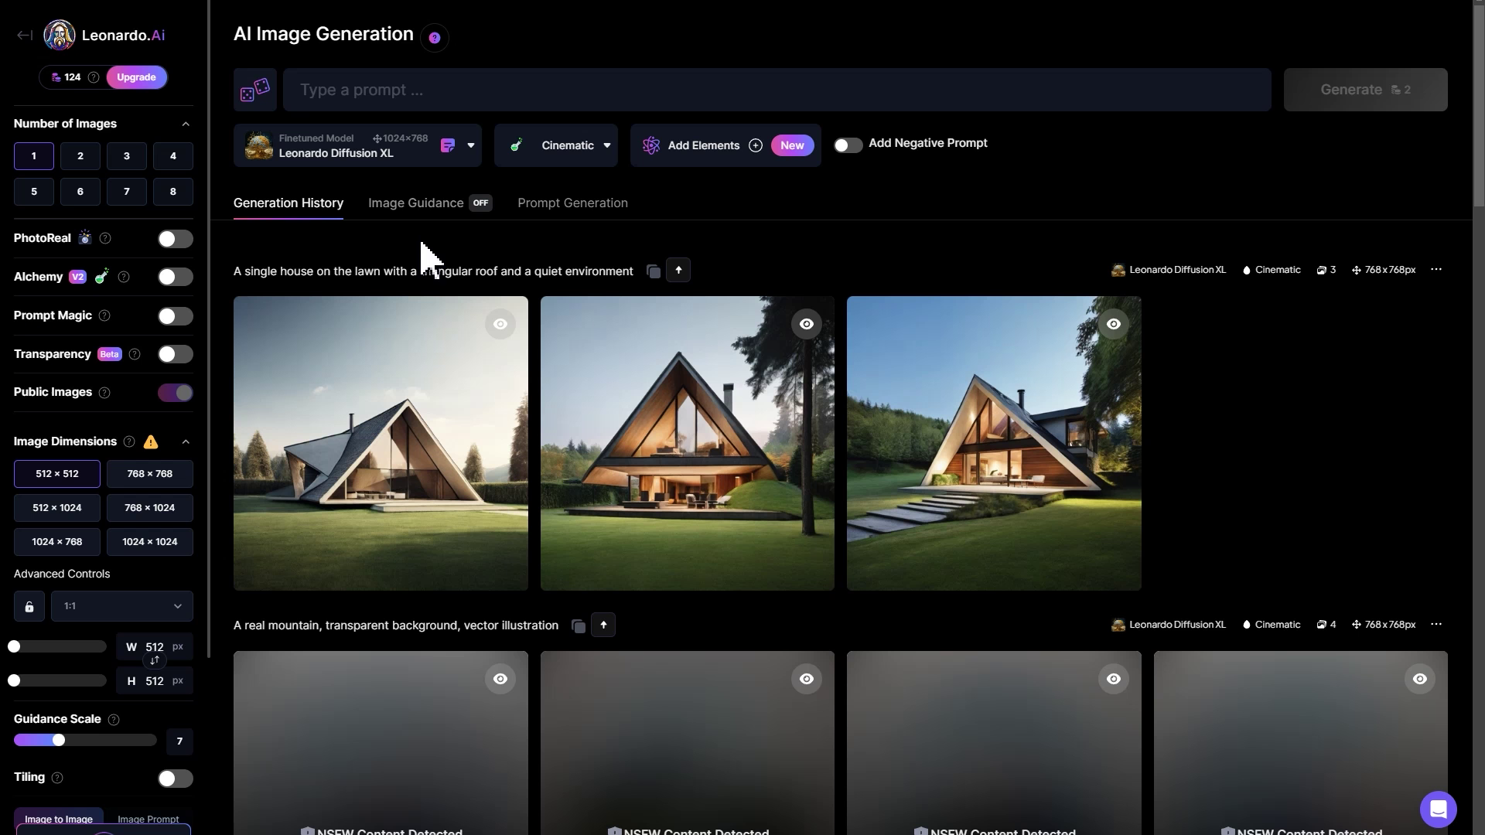
pyautogui.click(130, 159)
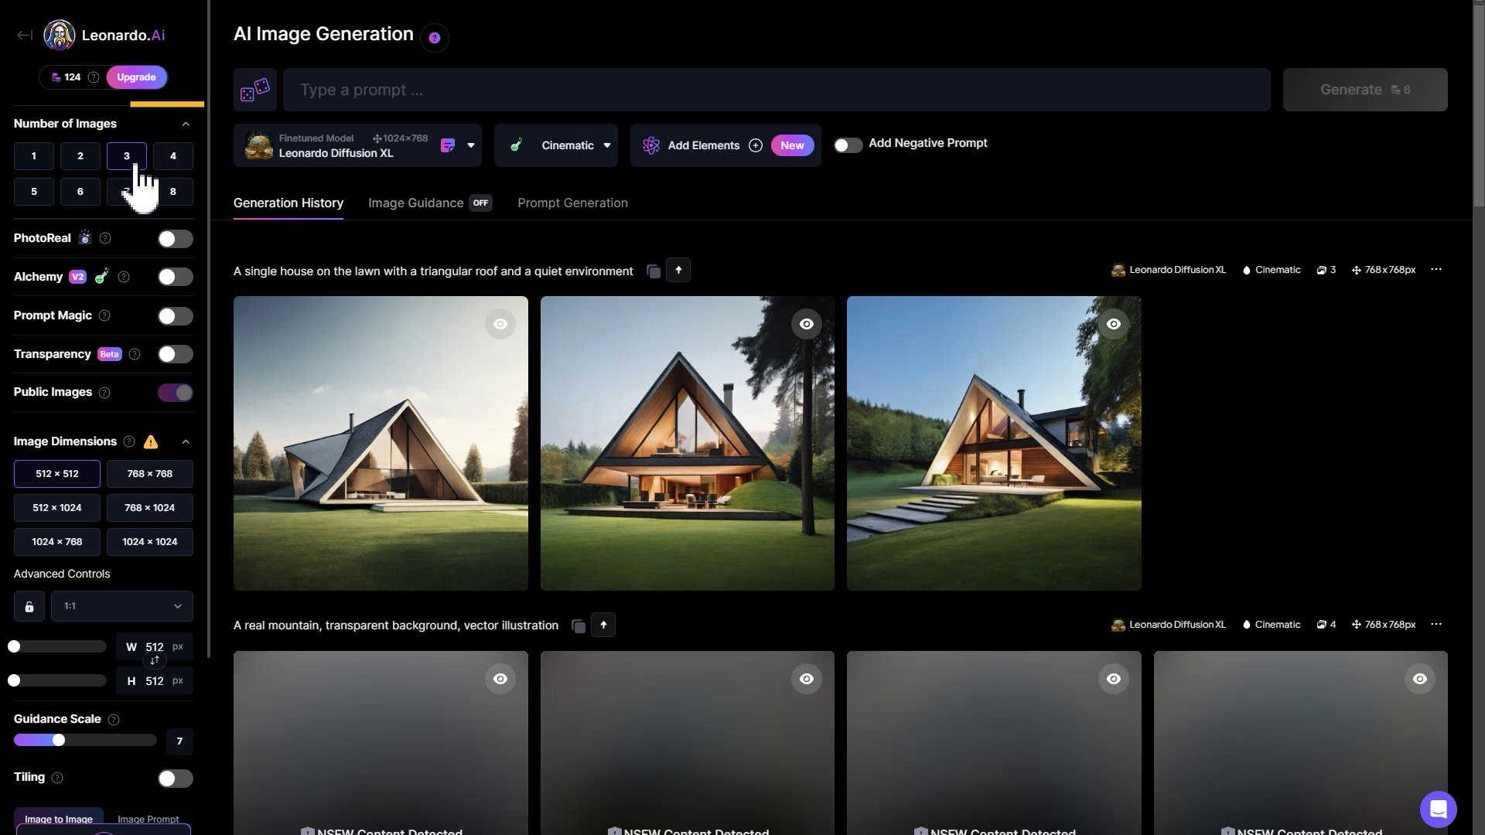
pyautogui.click(142, 476)
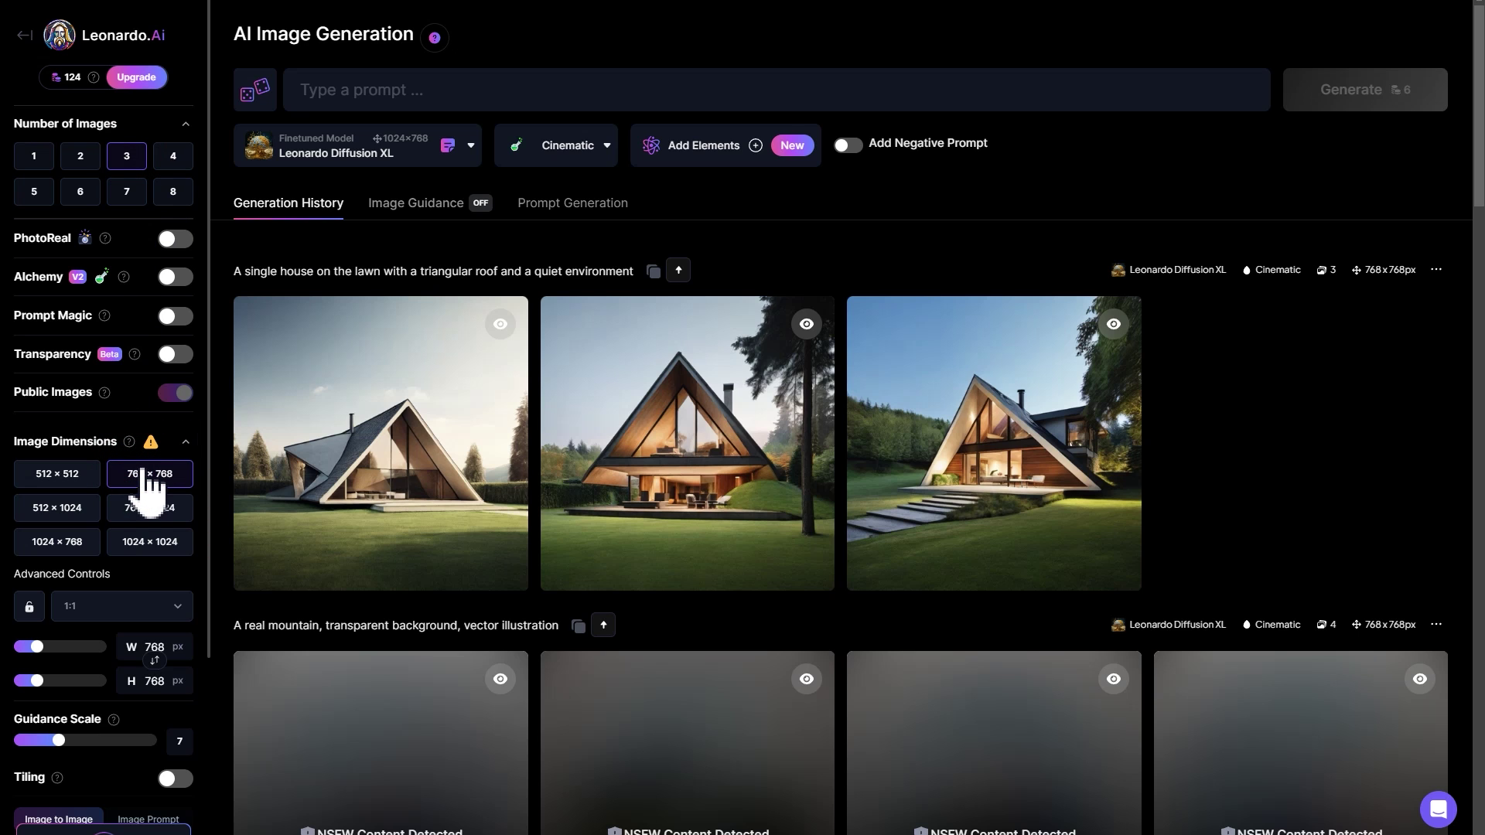
pyautogui.click(404, 91)
pyautogui.write('a house in a vast meadow in real life')
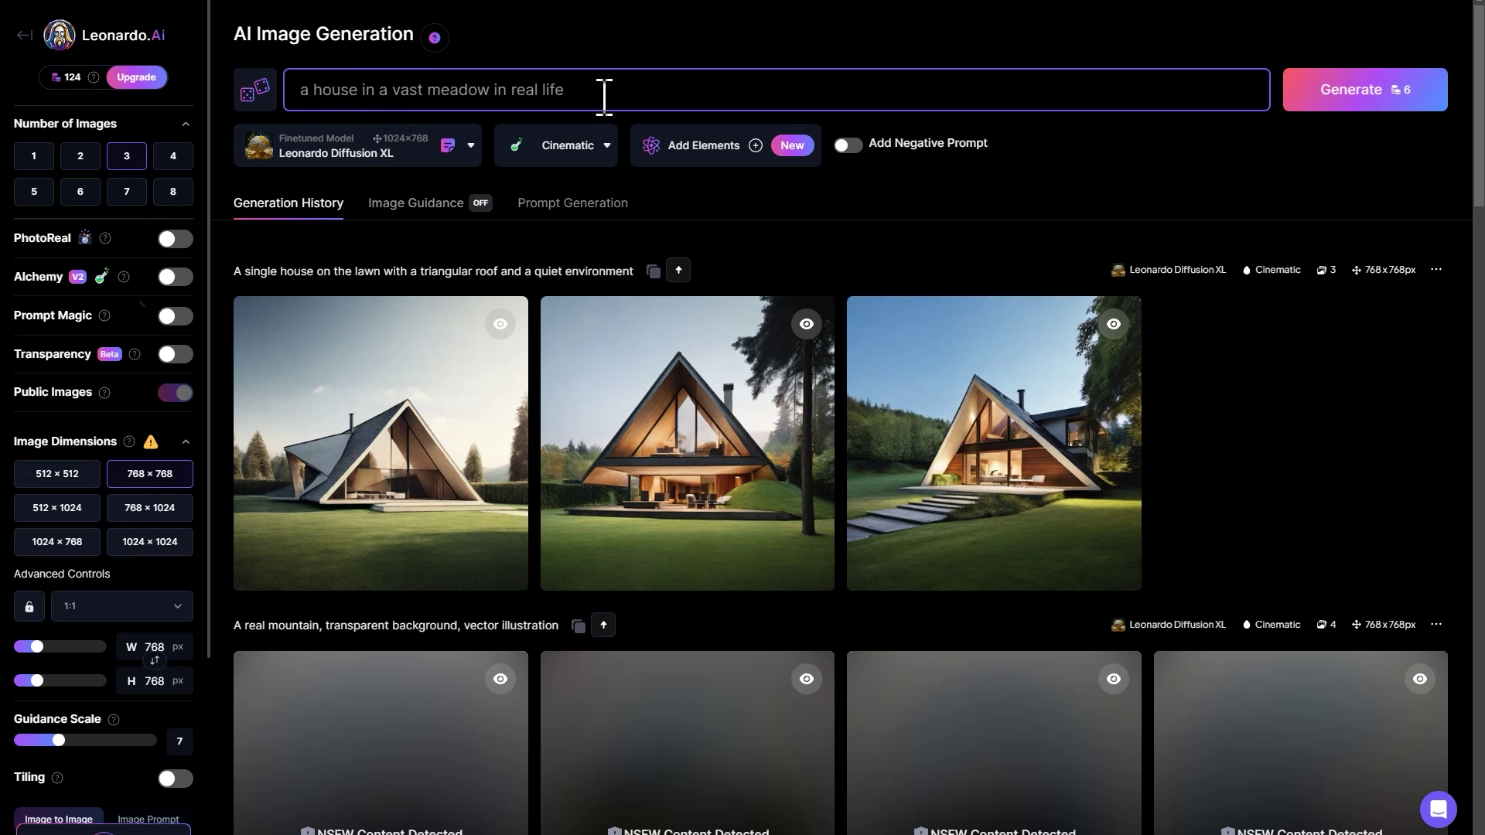
pyautogui.click(1291, 97)
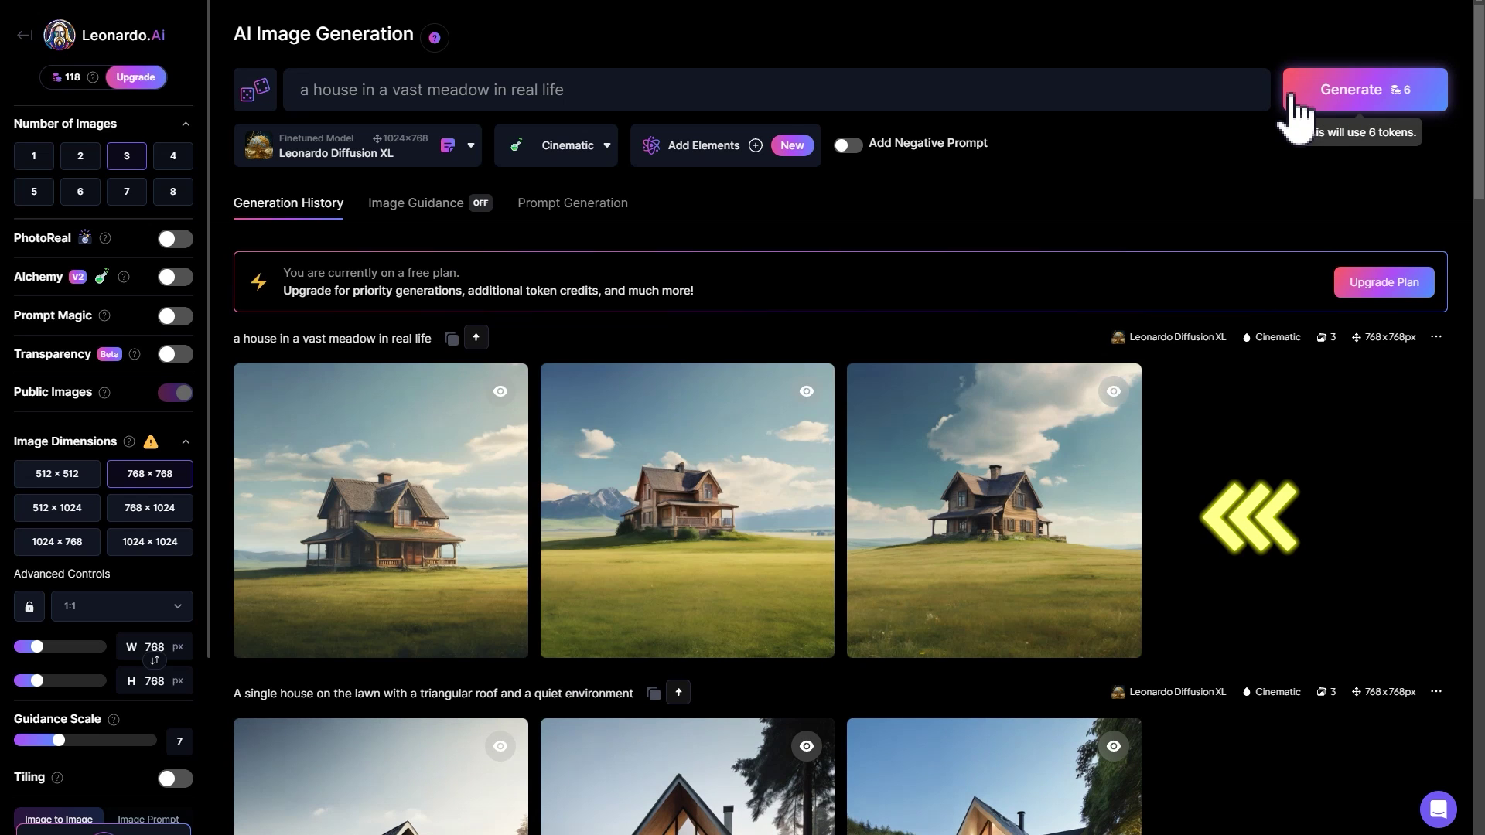
# - Download the first meadow-house image in its No Background version
pyautogui.moveTo(476, 597)
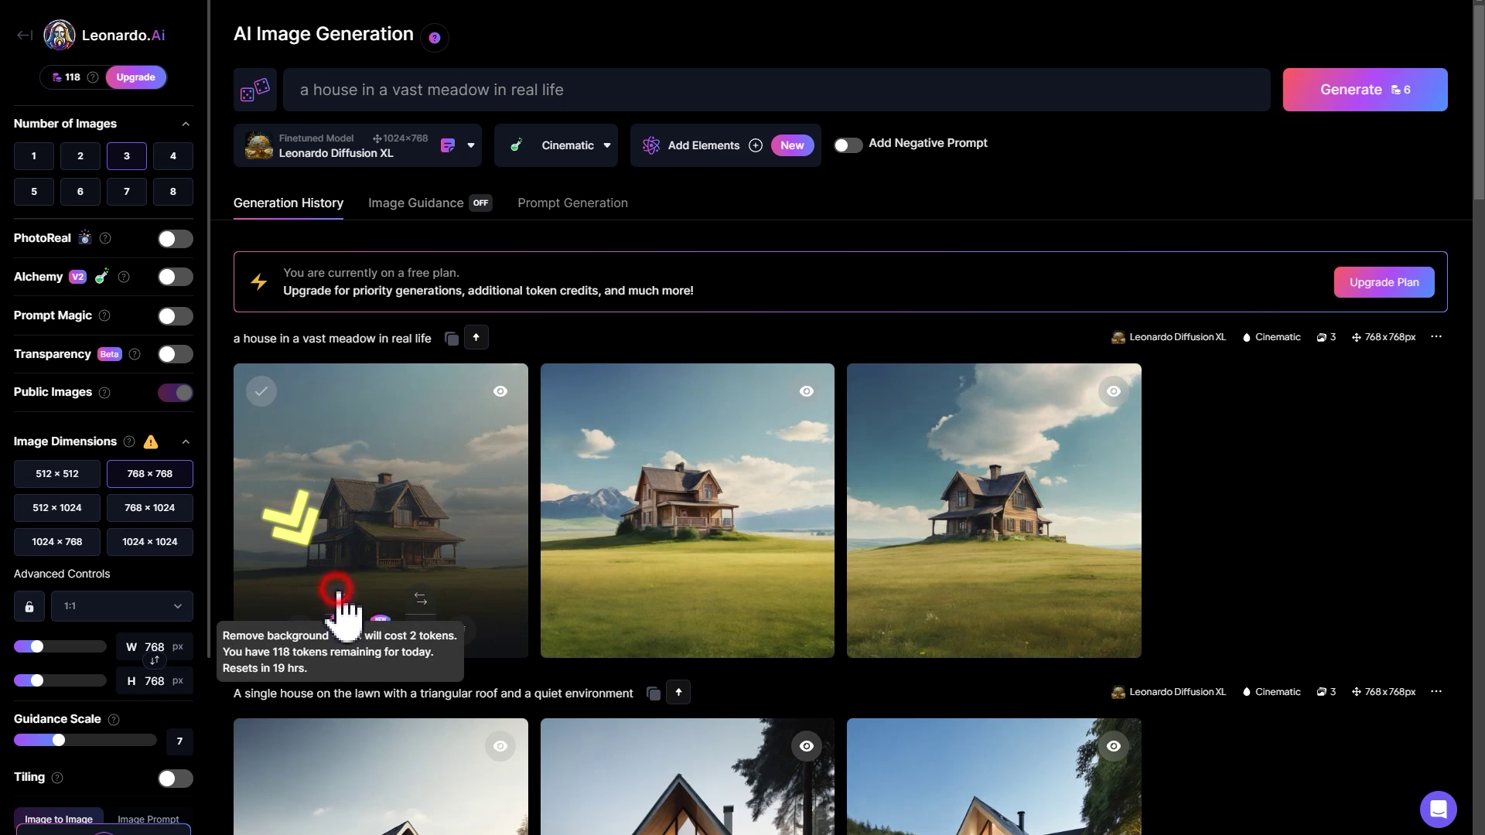
pyautogui.click(363, 556)
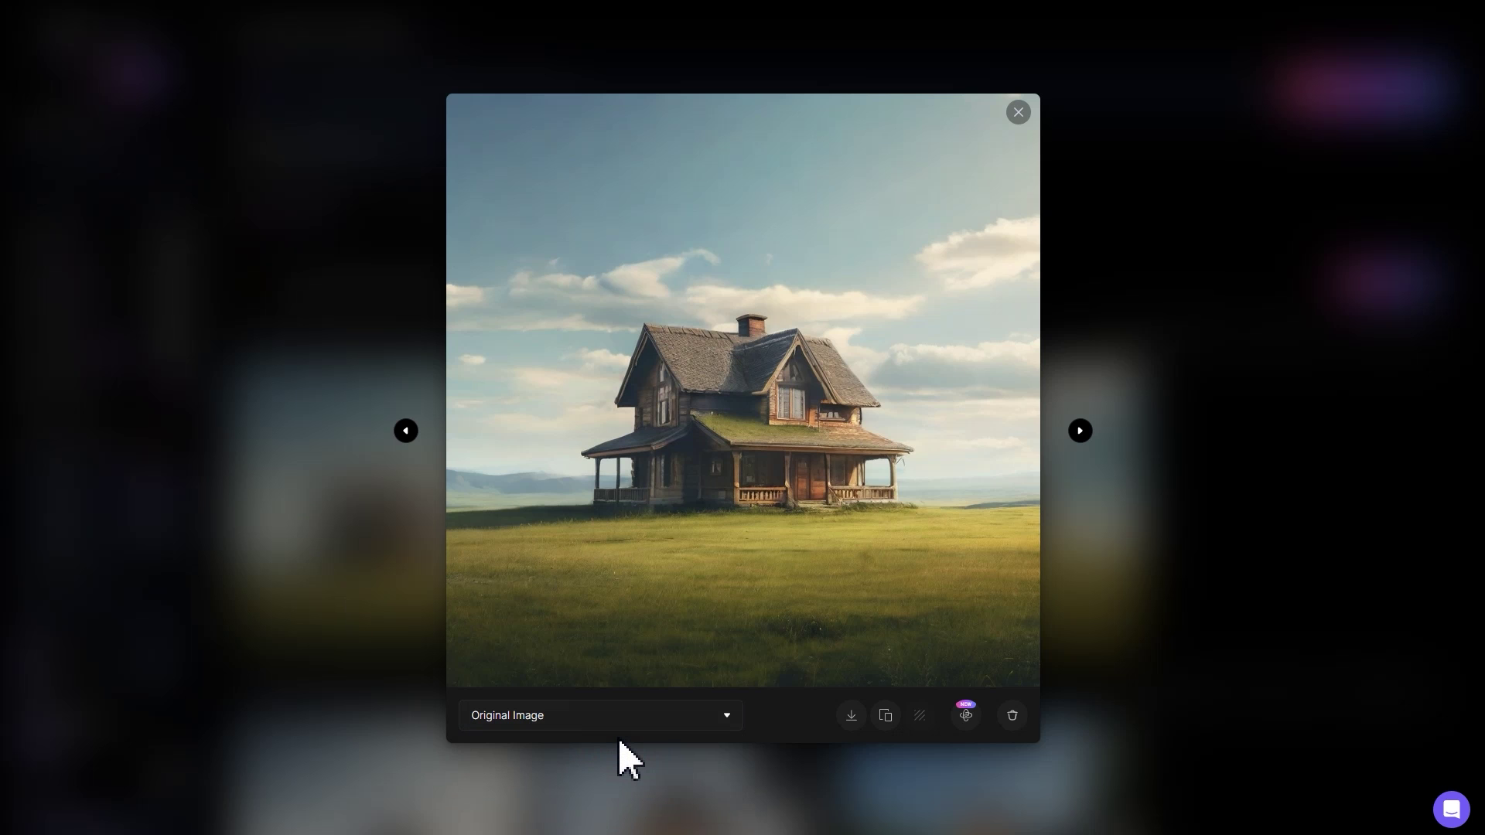
pyautogui.click(647, 725)
pyautogui.click(634, 769)
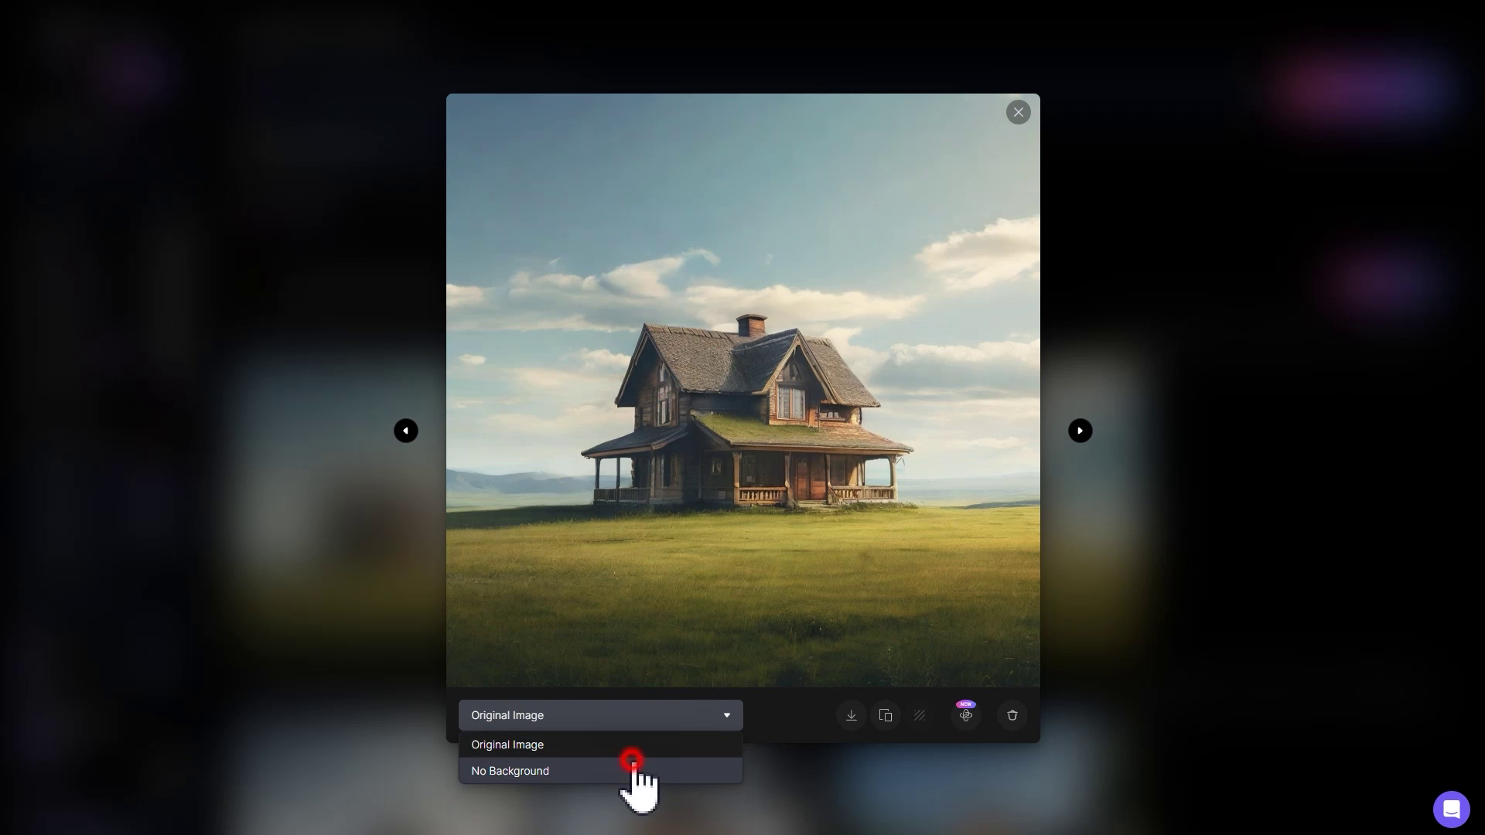
pyautogui.click(850, 715)
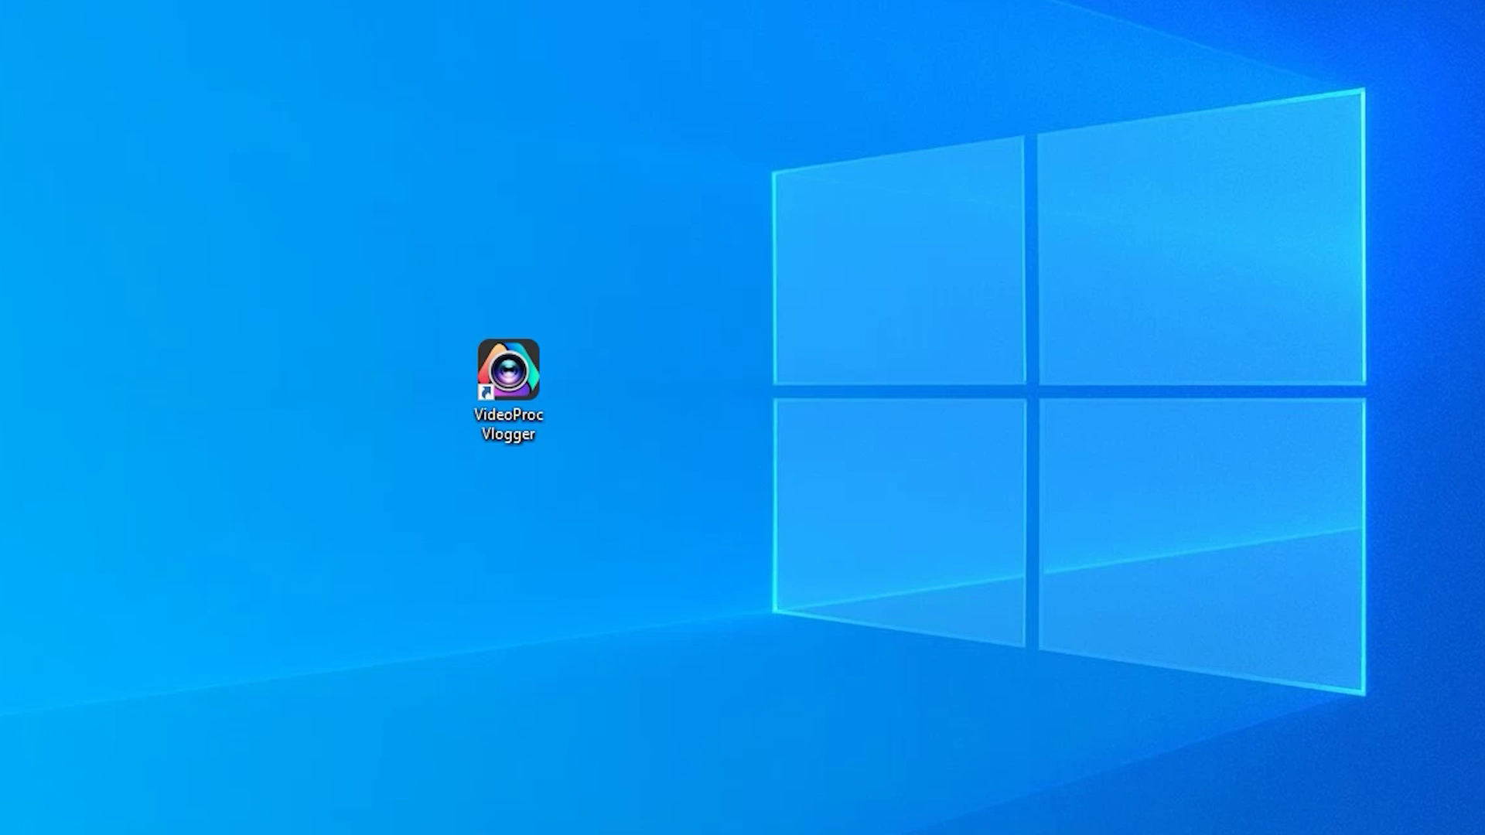
# - Launch VideoProc Vlogger, create the '2d to 3d' project, and import the image folder
pyautogui.doubleClick(537, 369)
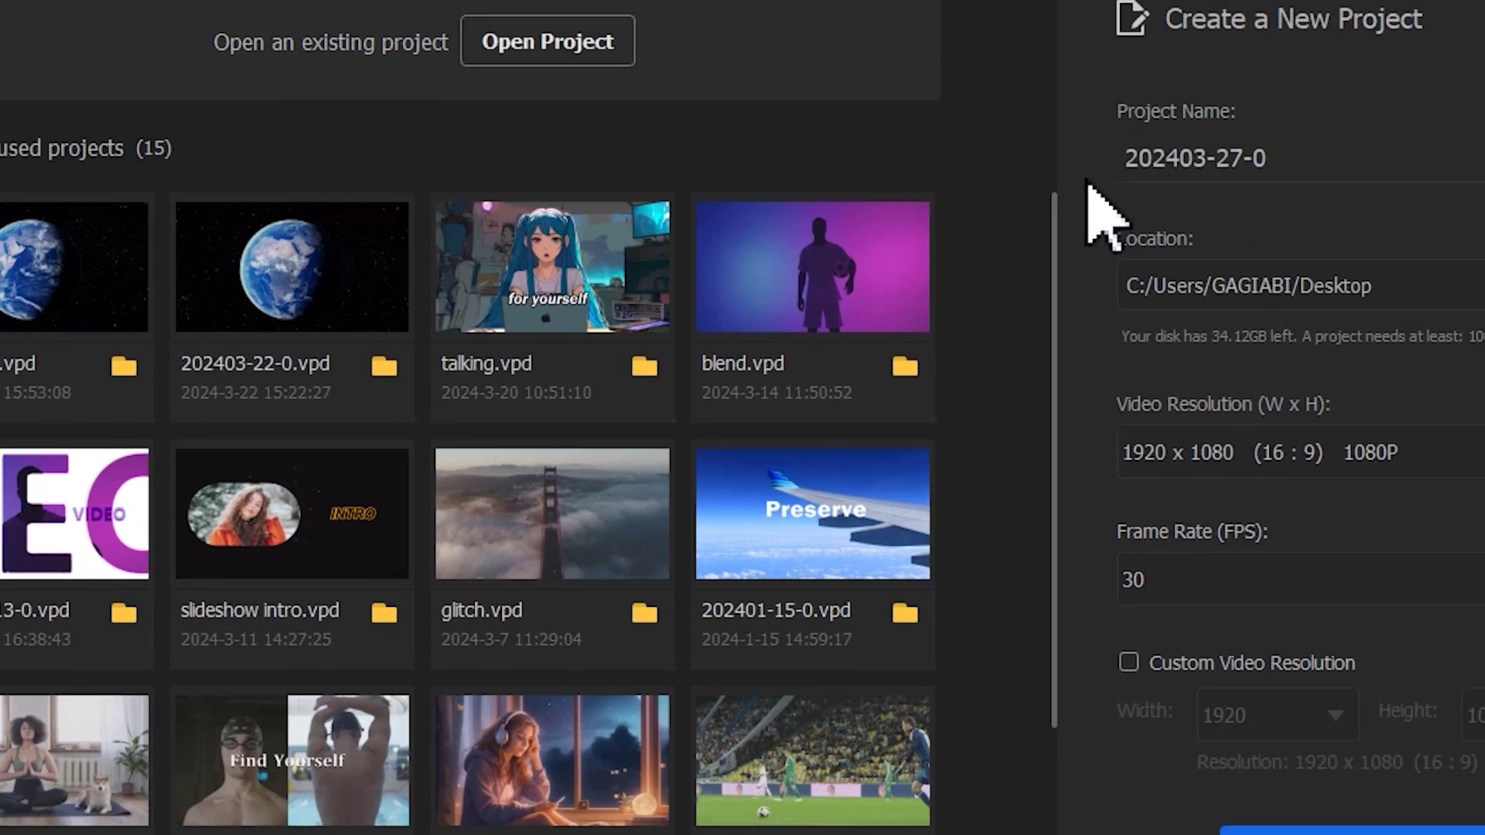
pyautogui.click(1031, 220)
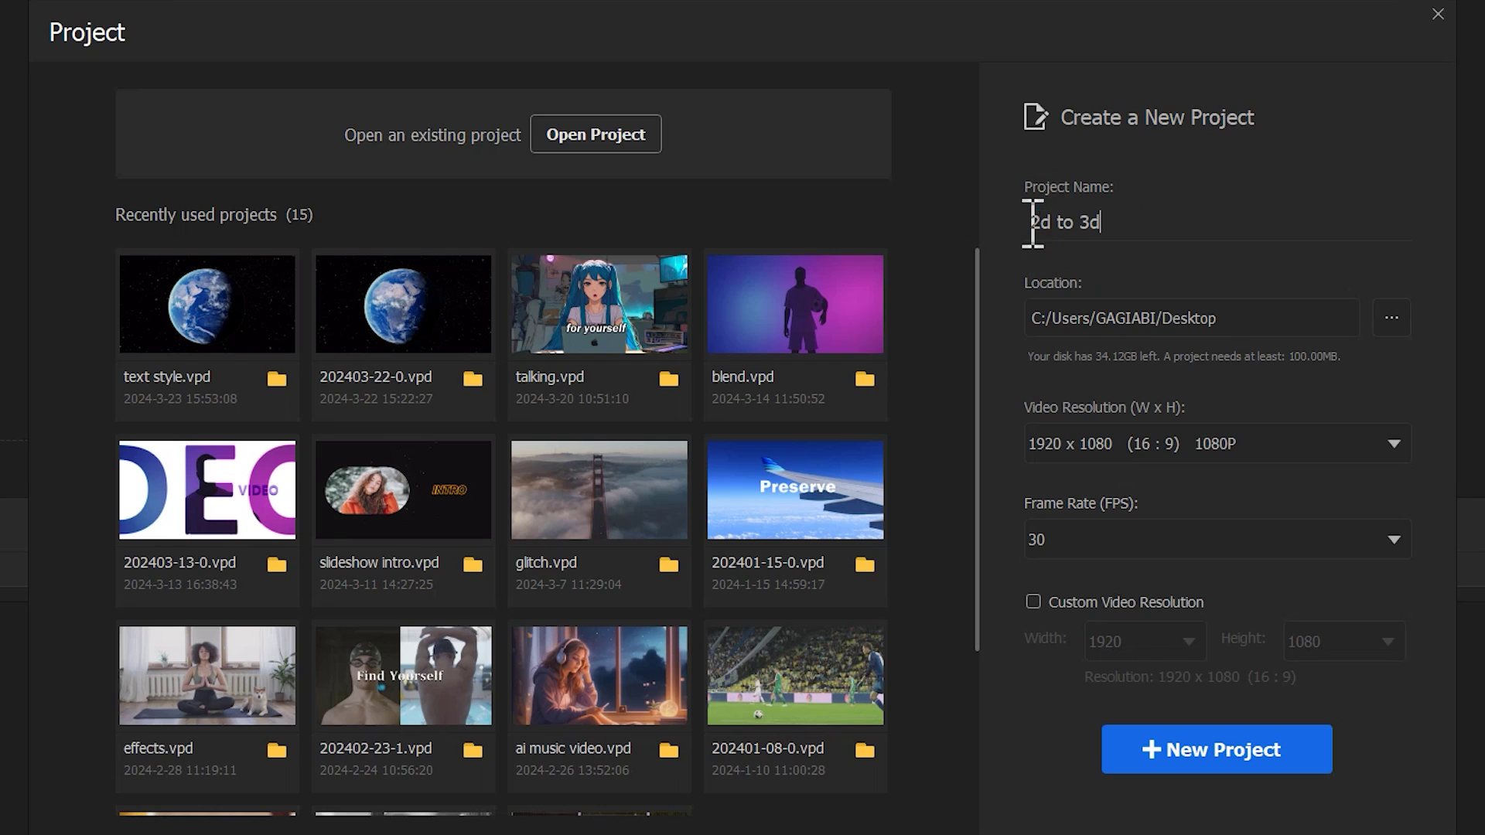
pyautogui.click(1186, 750)
pyautogui.moveTo(271, 366); pyautogui.dragTo(270, 346)
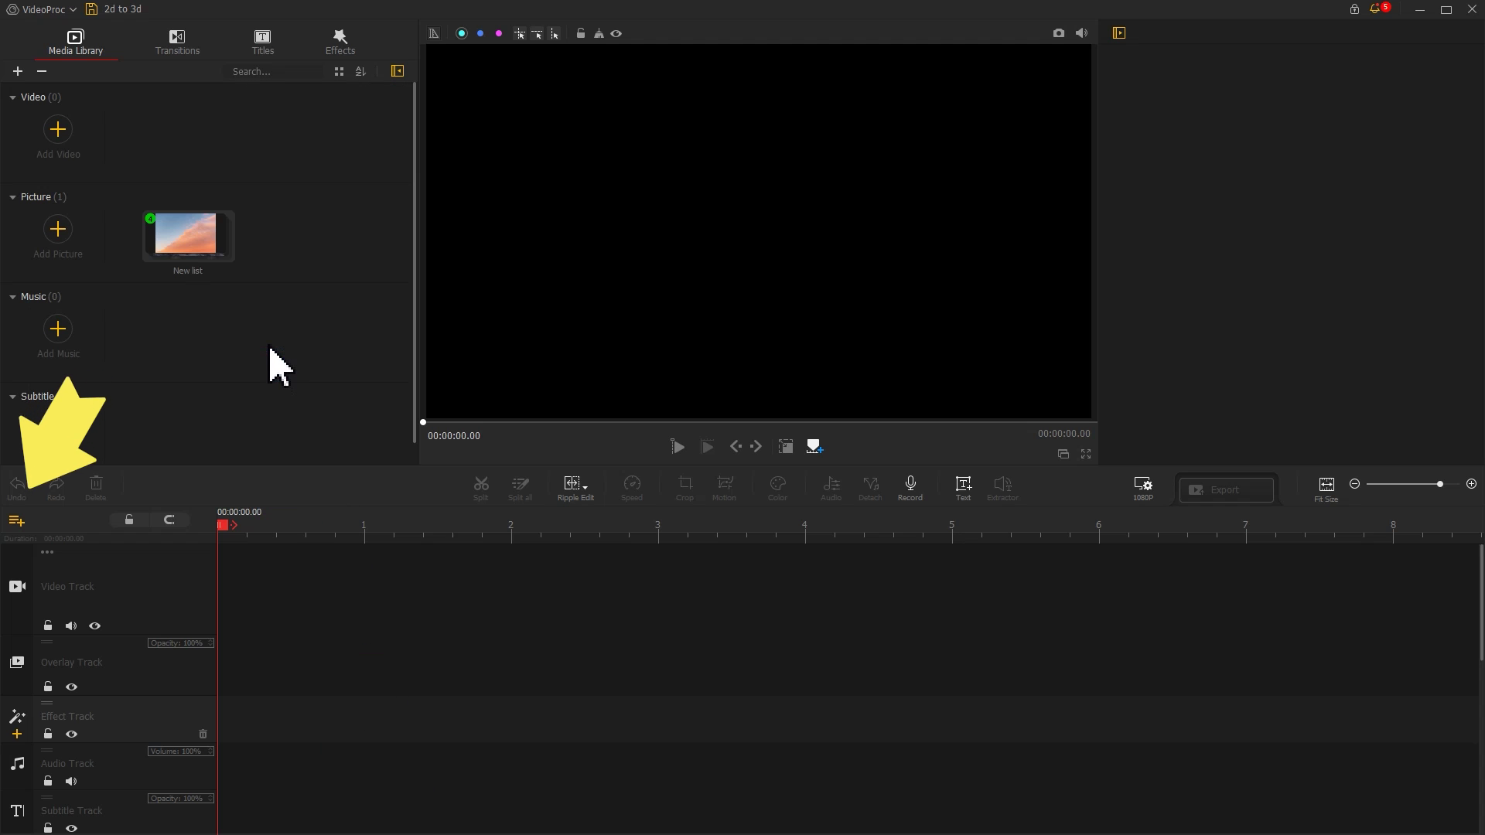
# - Add two overlay tracks and place sky, mountain, house and girl images on separate tracks
pyautogui.click(19, 522)
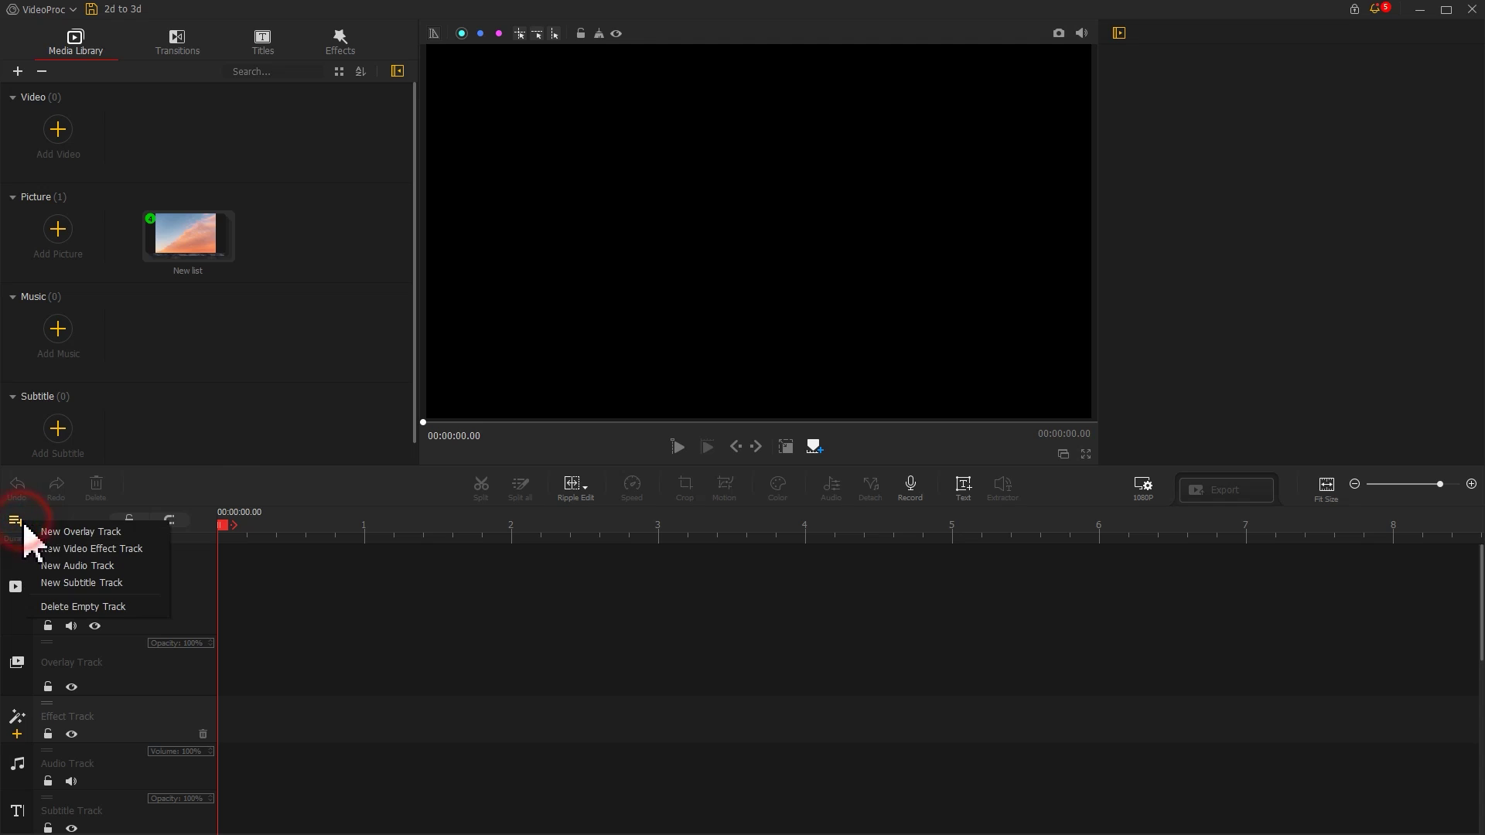
pyautogui.click(41, 530)
pyautogui.click(16, 520)
pyautogui.click(40, 531)
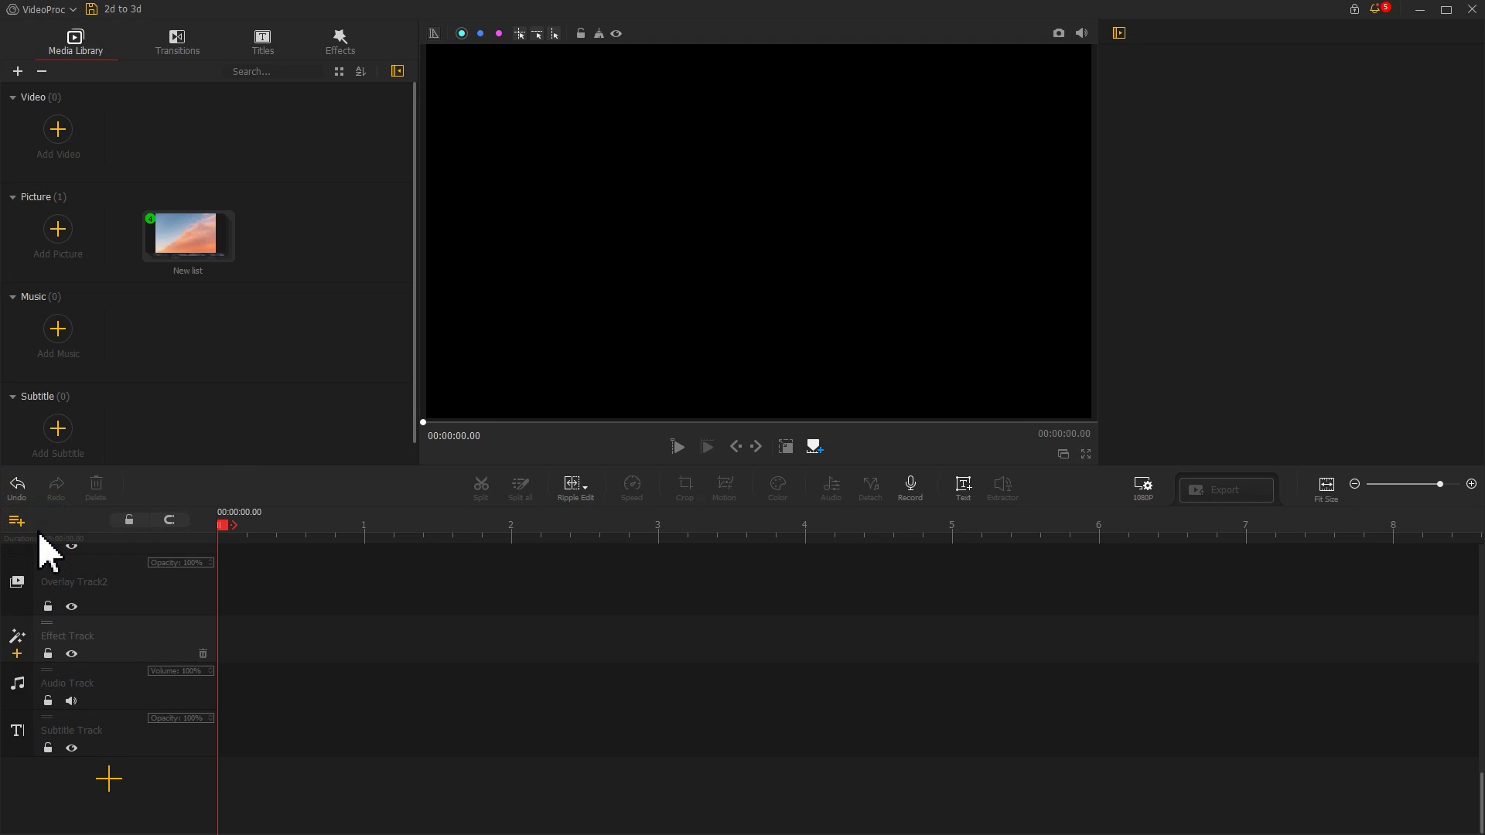
pyautogui.scroll(5, 262, 669)
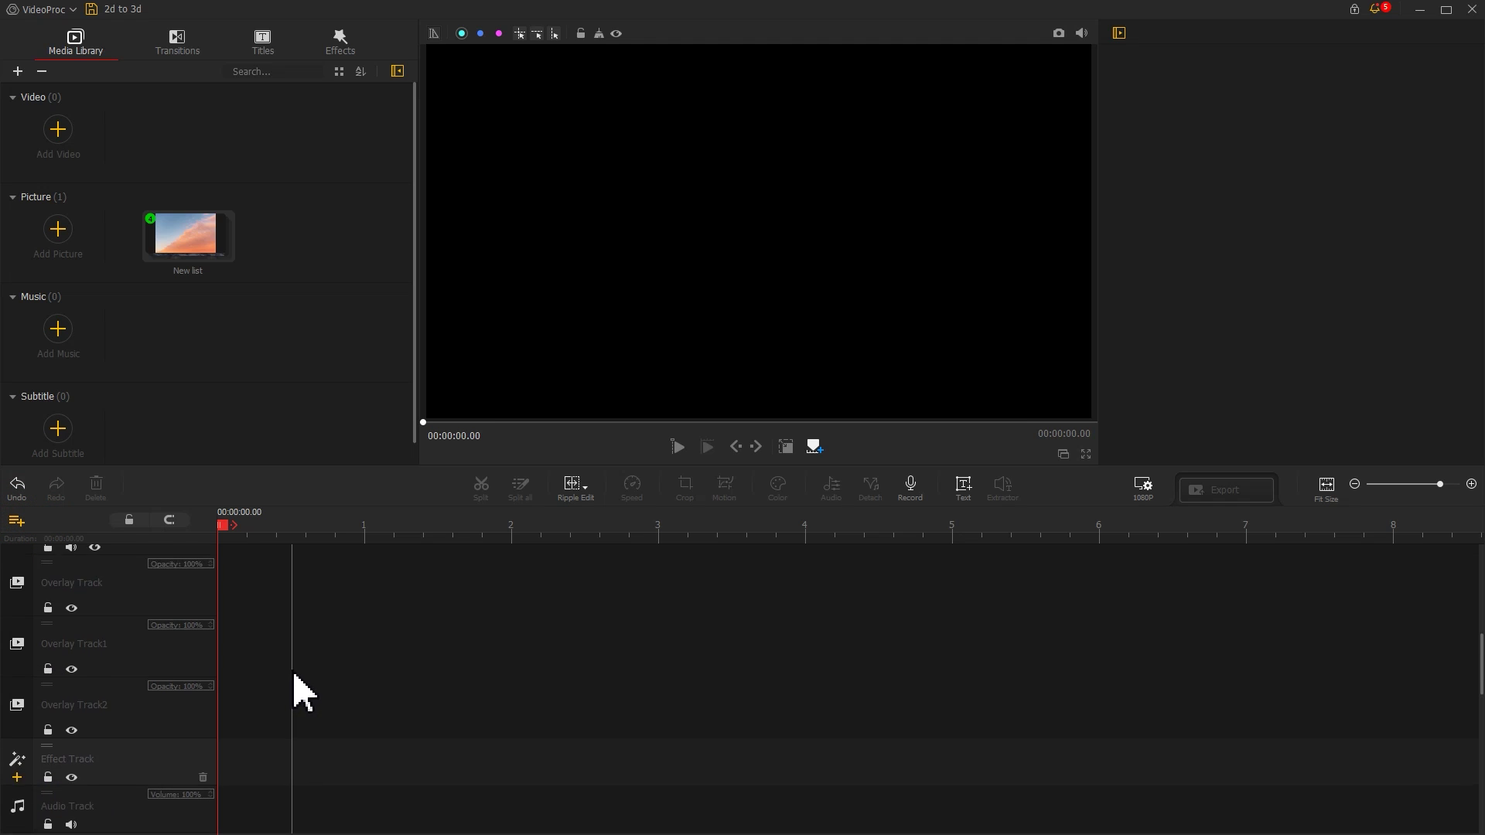
pyautogui.doubleClick(203, 241)
pyautogui.moveTo(93, 164); pyautogui.dragTo(210, 611)
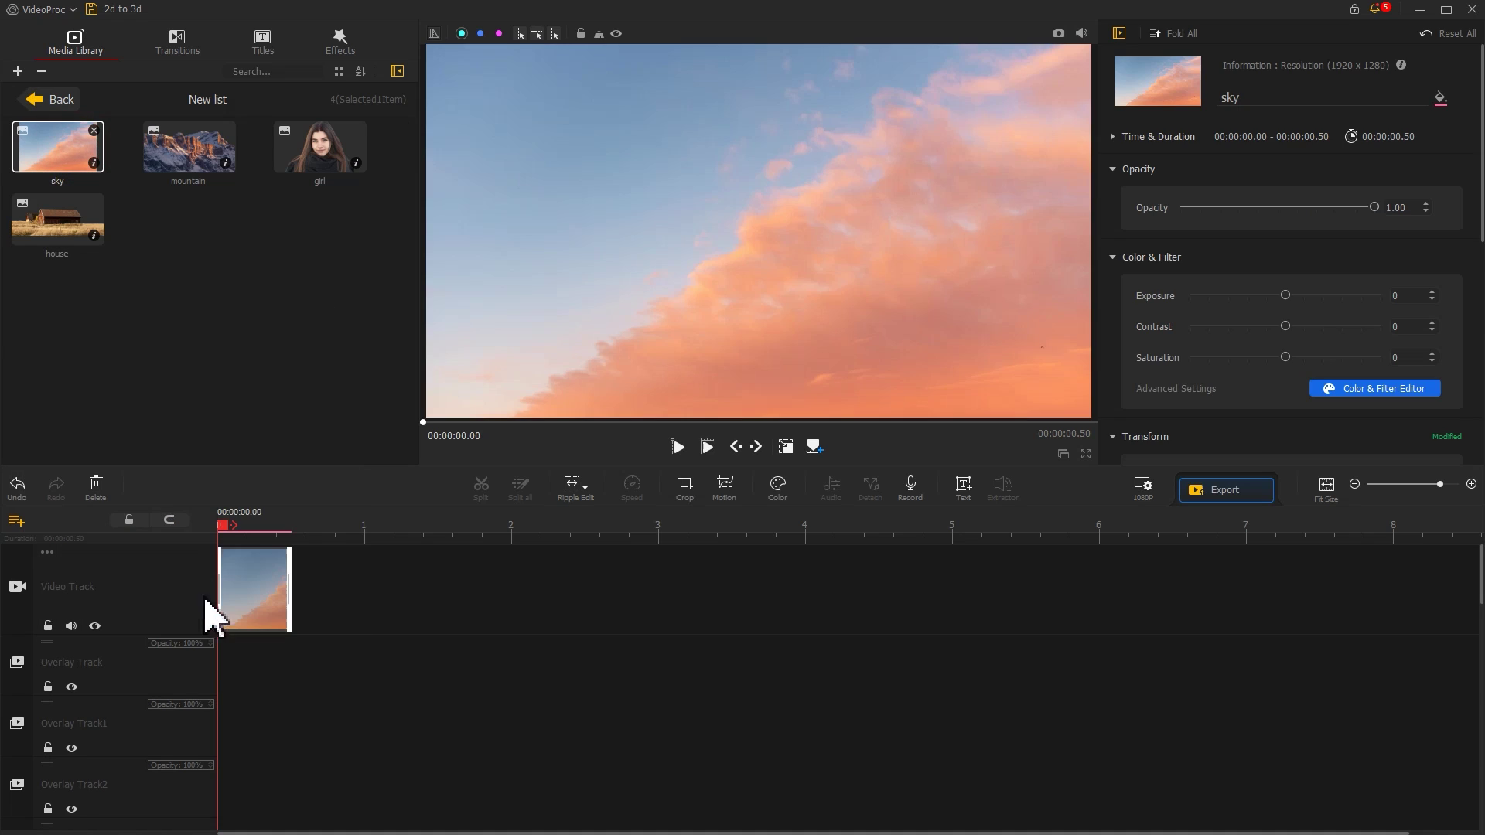
pyautogui.moveTo(188, 146); pyautogui.dragTo(232, 669)
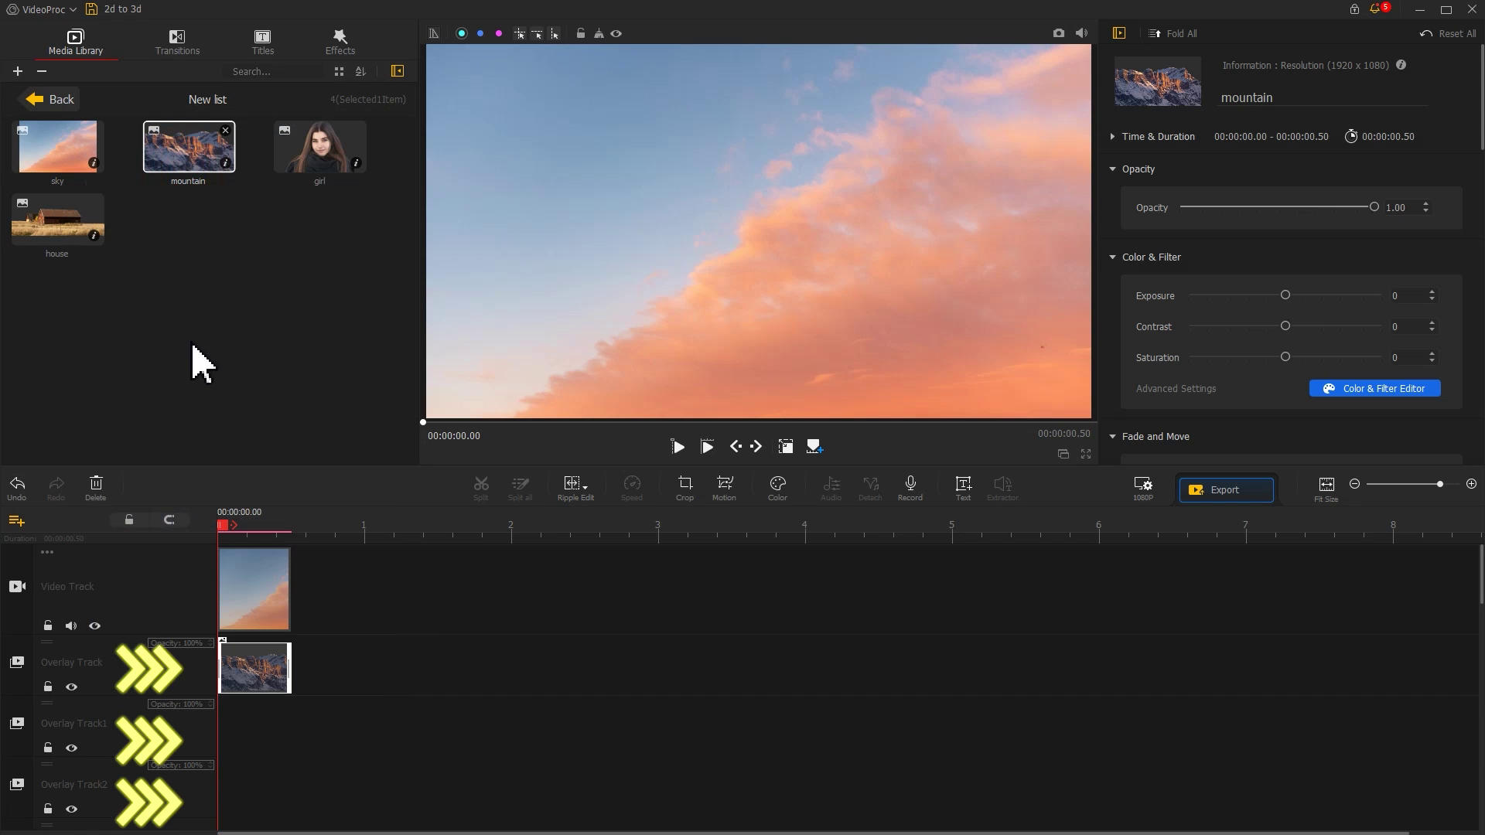
pyautogui.moveTo(87, 248); pyautogui.dragTo(232, 731)
pyautogui.moveTo(317, 151); pyautogui.dragTo(235, 810)
# - Stretch the sky, mountain, house and girl clips to 6.53 seconds each
pyautogui.moveTo(292, 596); pyautogui.dragTo(1177, 604)
pyautogui.moveTo(290, 668); pyautogui.dragTo(1177, 665)
pyautogui.moveTo(290, 729); pyautogui.dragTo(1175, 730)
pyautogui.moveTo(290, 791); pyautogui.dragTo(1175, 789)
# - Set the sky clip's scale to 2.41 and X position to 0.446
pyautogui.click(1056, 601)
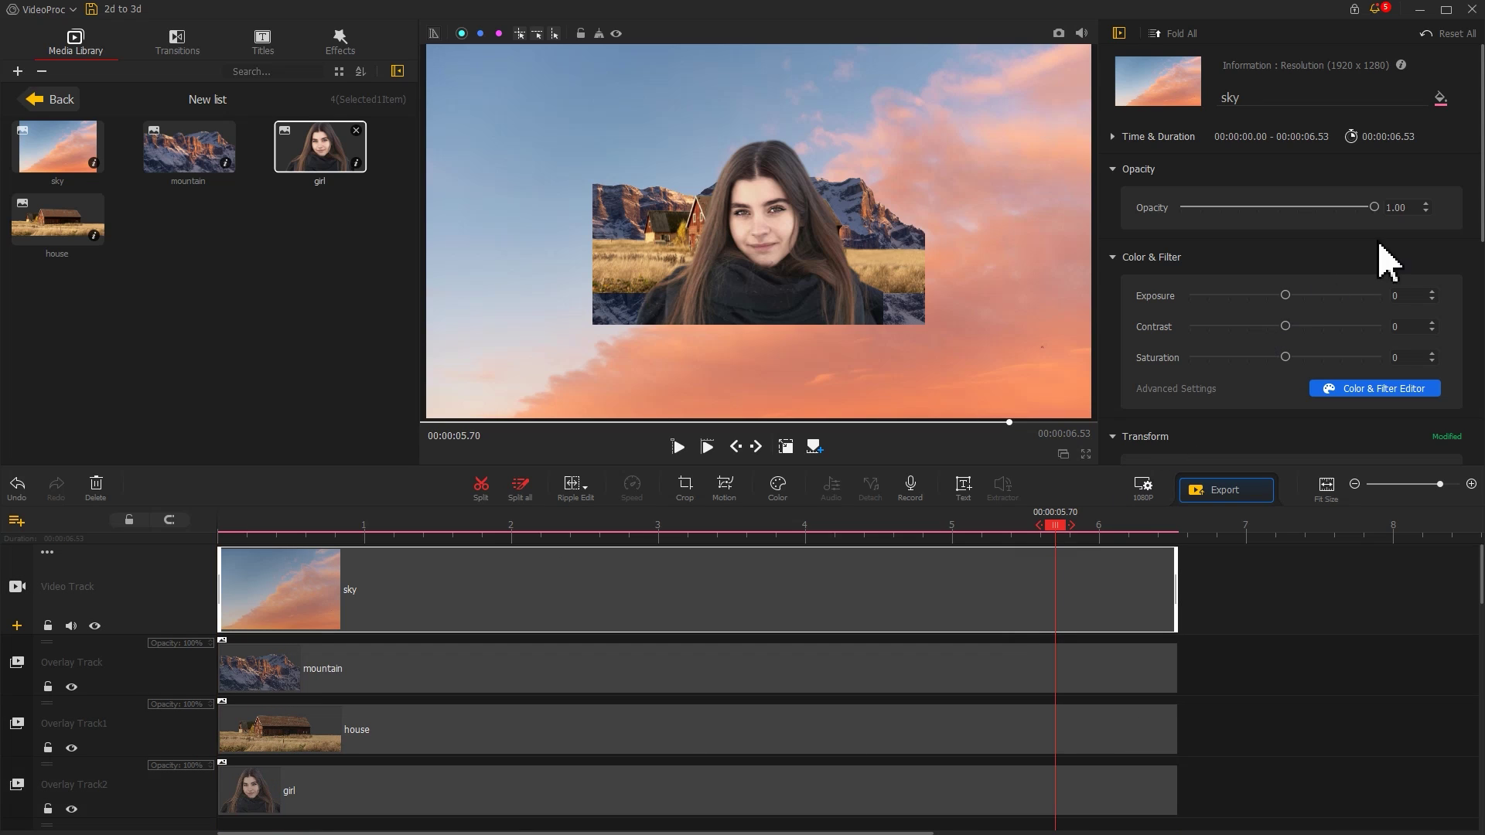
pyautogui.scroll(-3, 1459, 348)
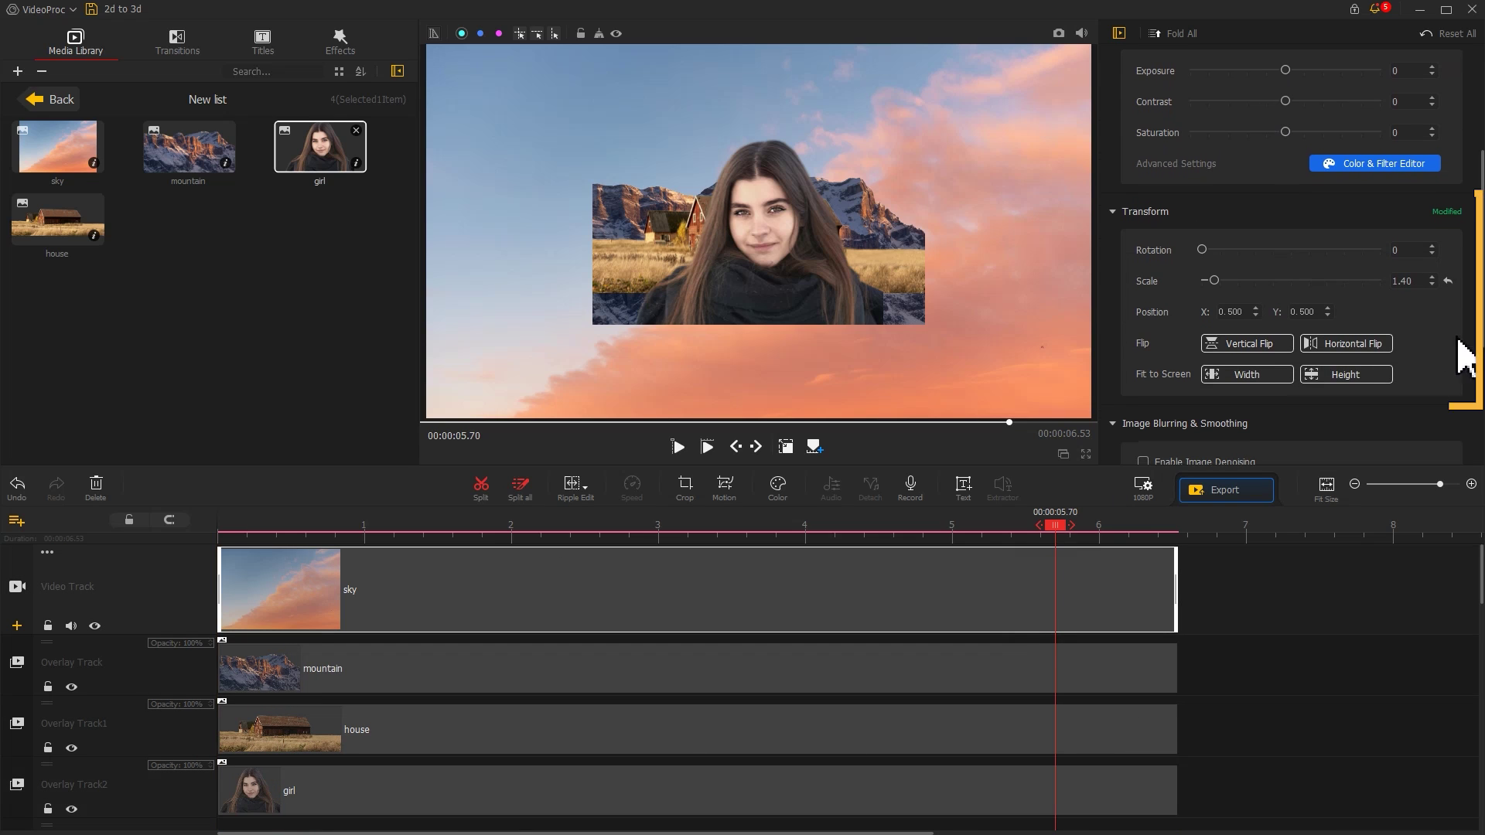
pyautogui.write('2.41')
pyautogui.press('Return')
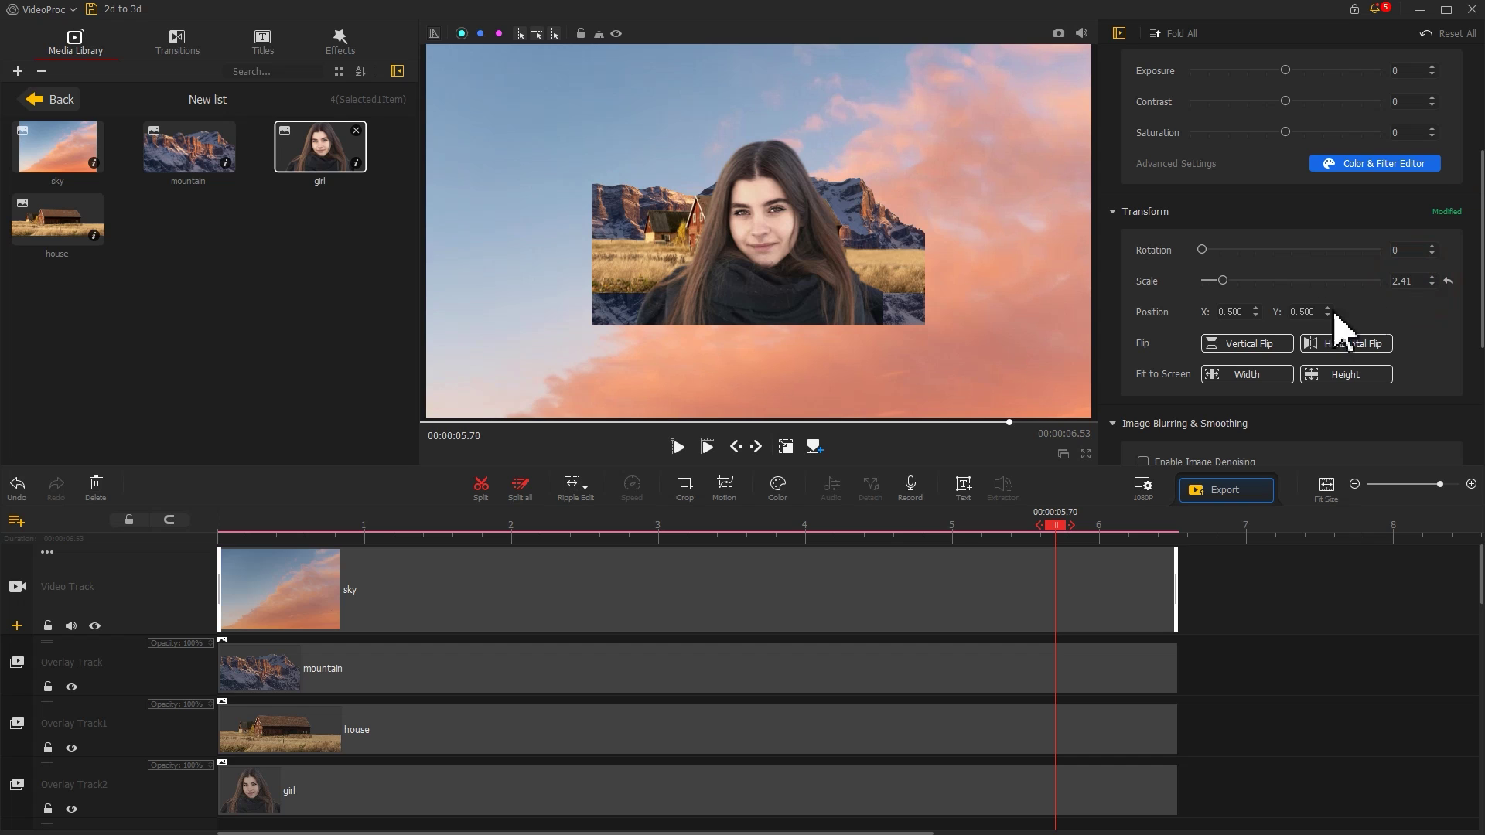
pyautogui.write('446')
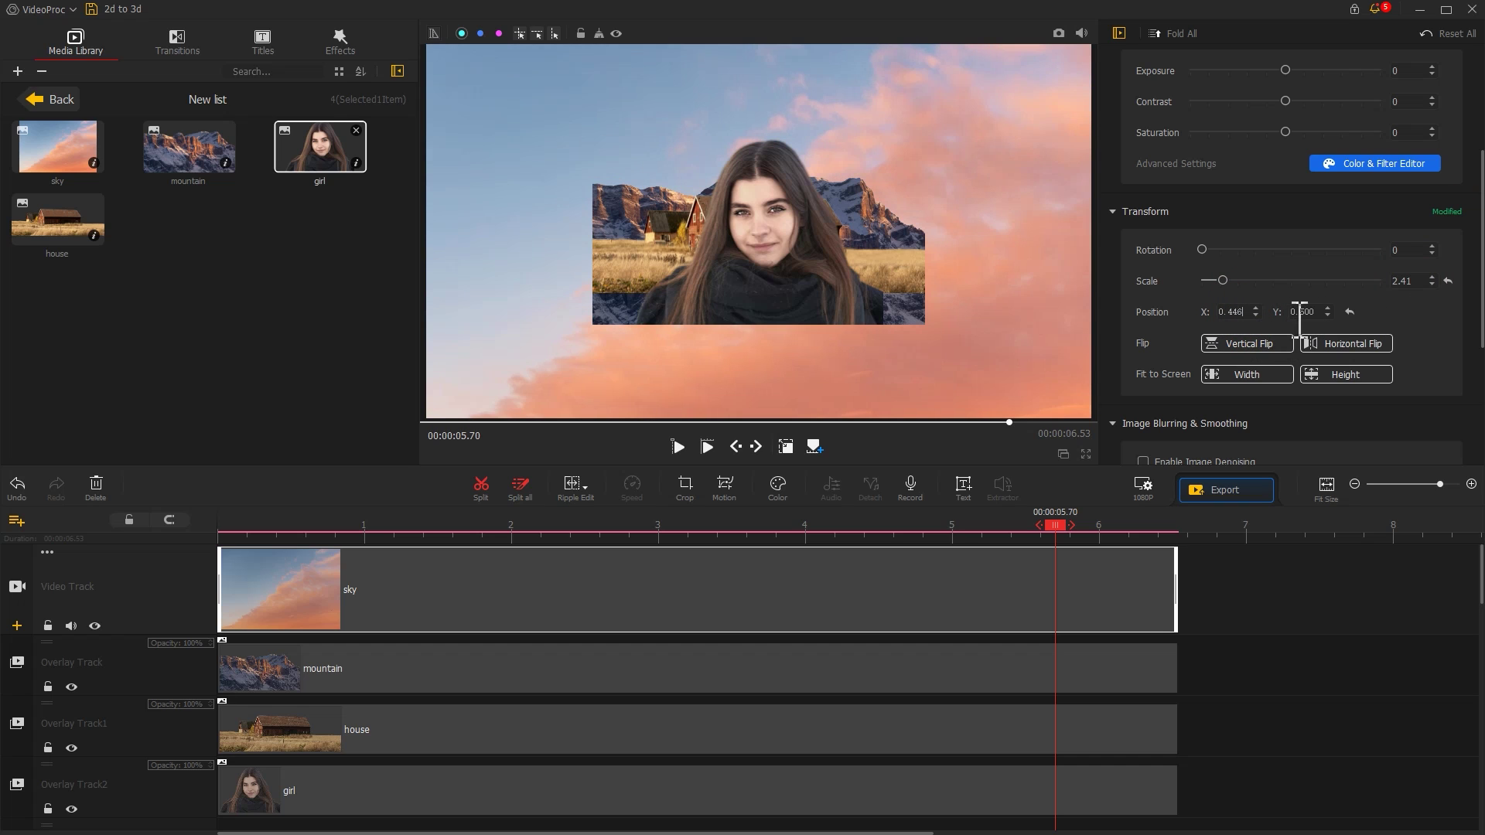
# - Reset the mountain and house clips to full size, scale 1.00
pyautogui.click(1089, 646)
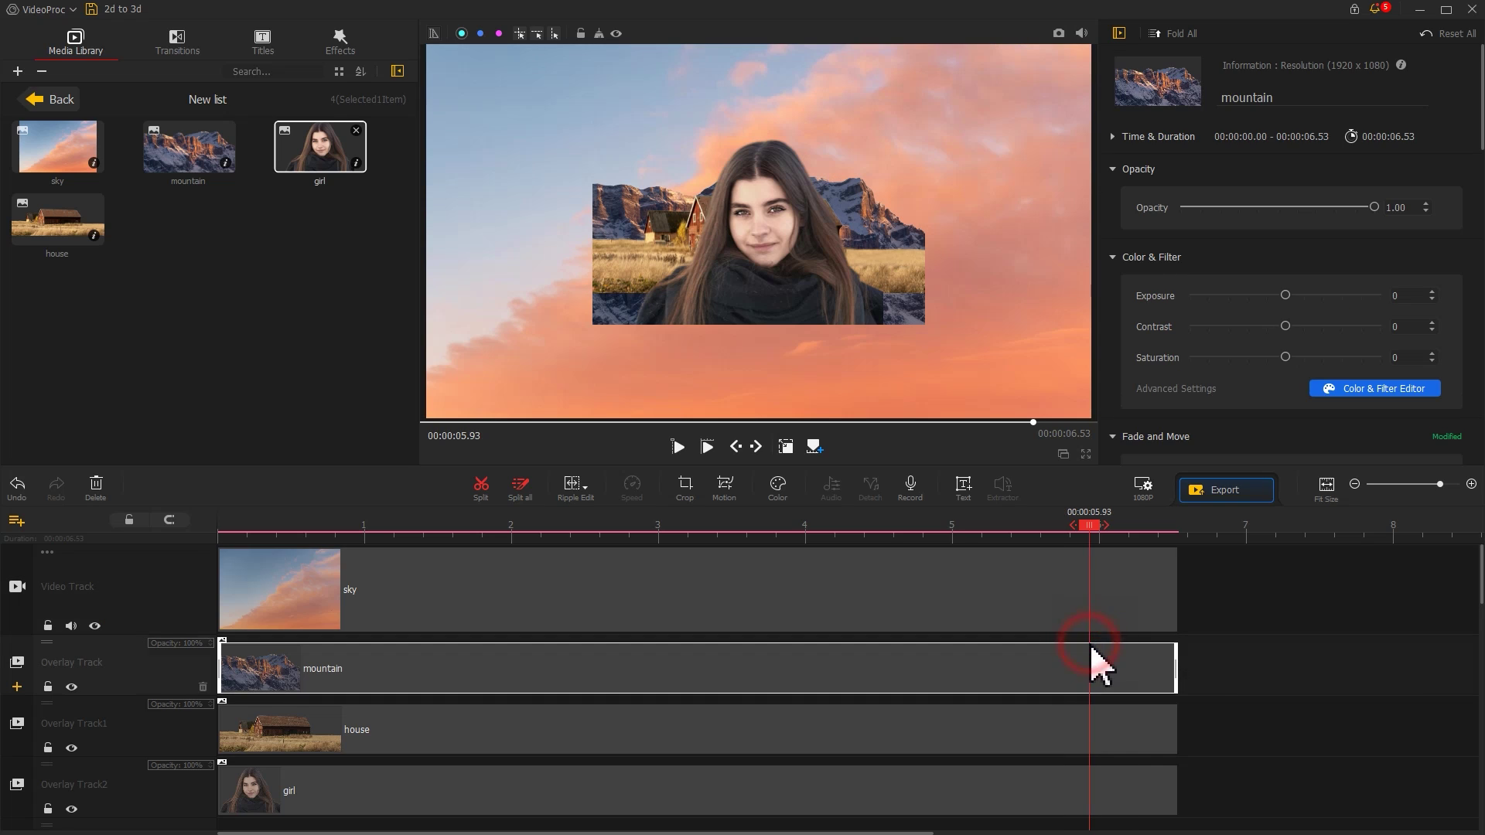
pyautogui.moveTo(1479, 73); pyautogui.dragTo(1458, 224)
pyautogui.click(1448, 305)
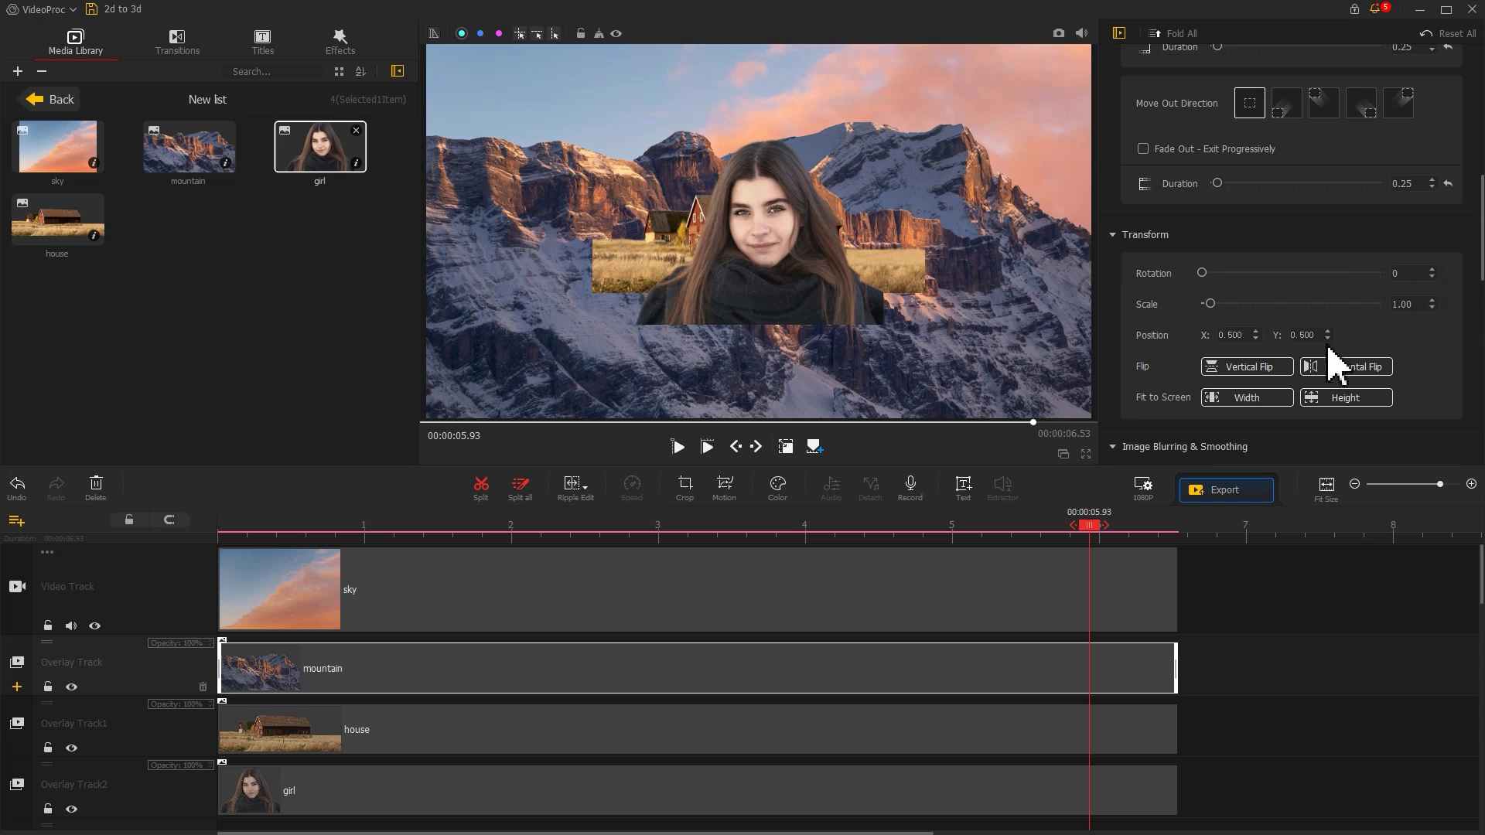
pyautogui.scroll(-4, 1309, 335)
pyautogui.click(1099, 734)
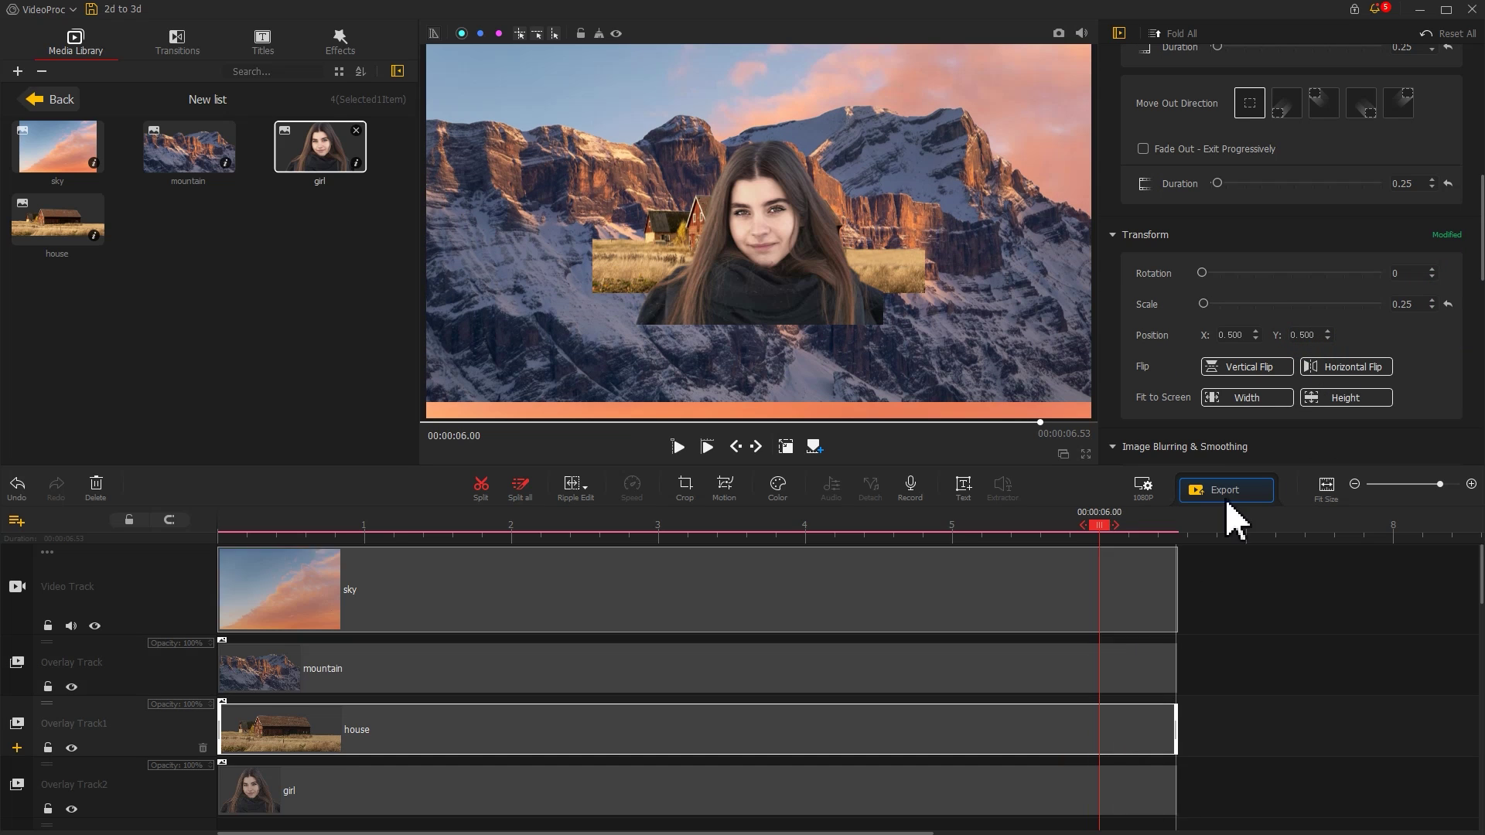
pyautogui.click(1448, 305)
# - Enlarge the girl to scale 0.38 at X 0.769, lowered toward the bottom
pyautogui.scroll(4, 1306, 335)
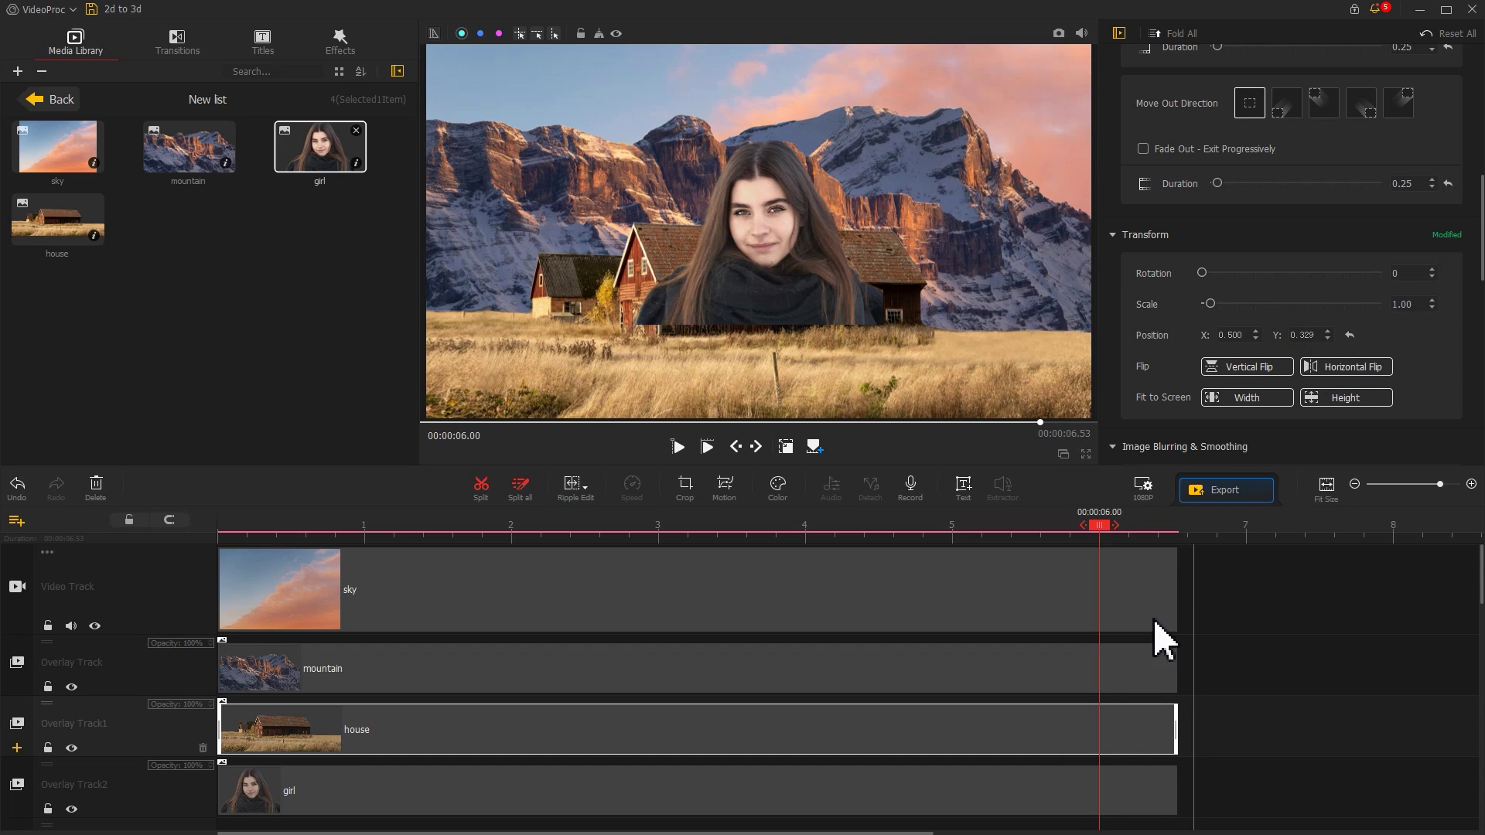
pyautogui.click(1094, 788)
pyautogui.write('38')
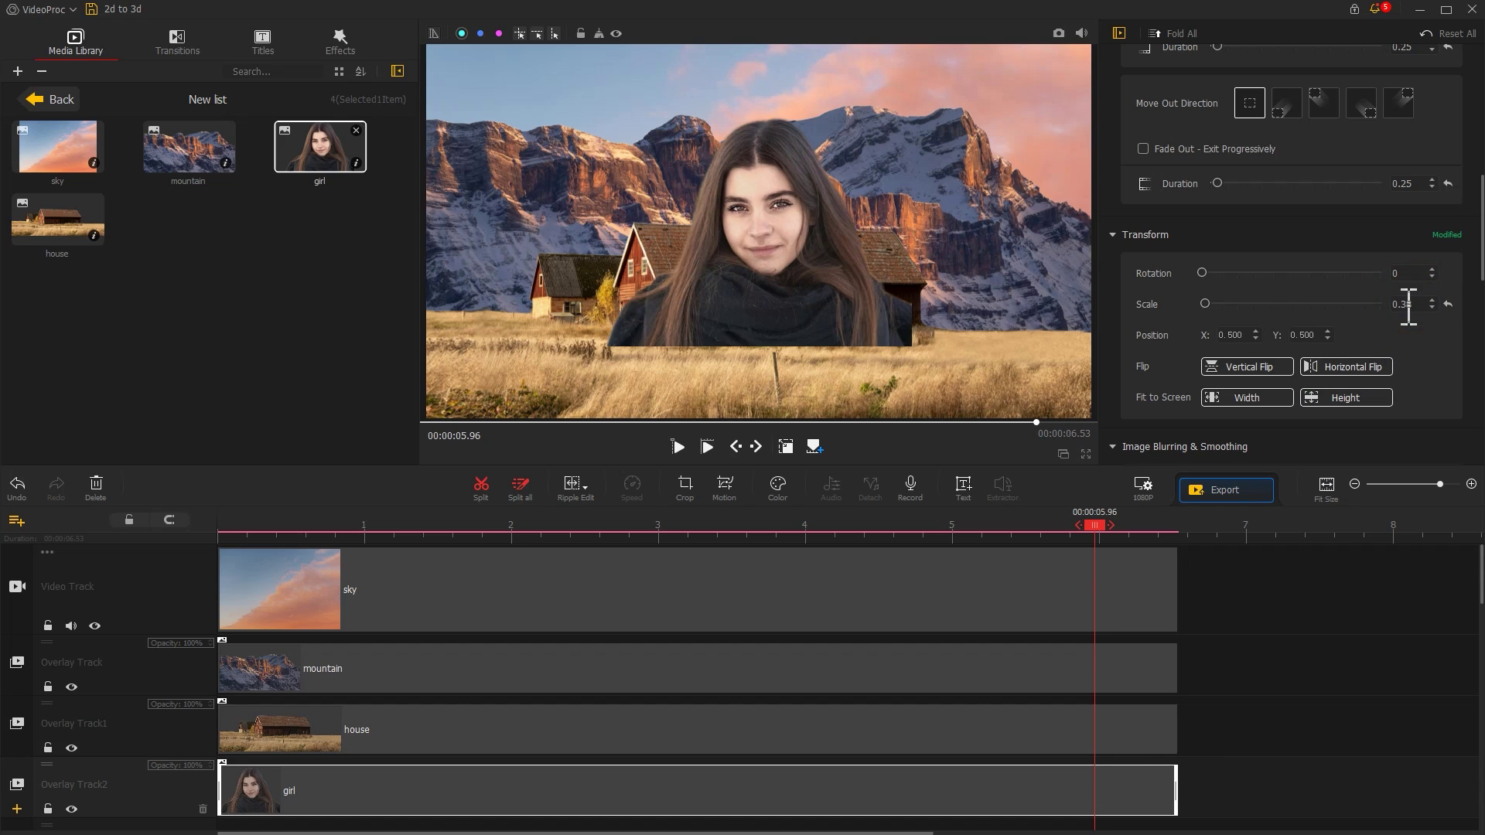
pyautogui.write('75')
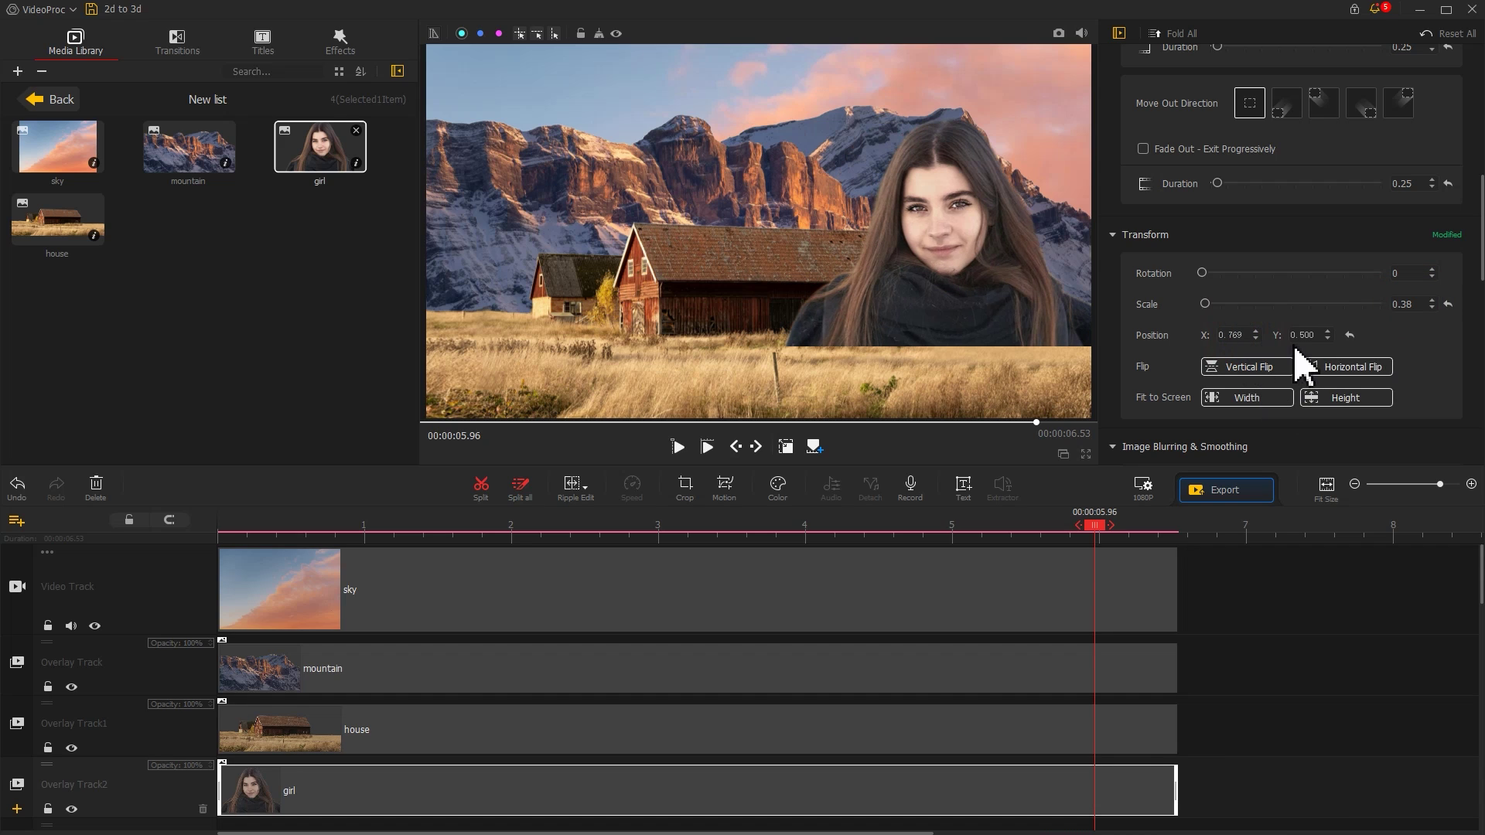
pyautogui.write('308')
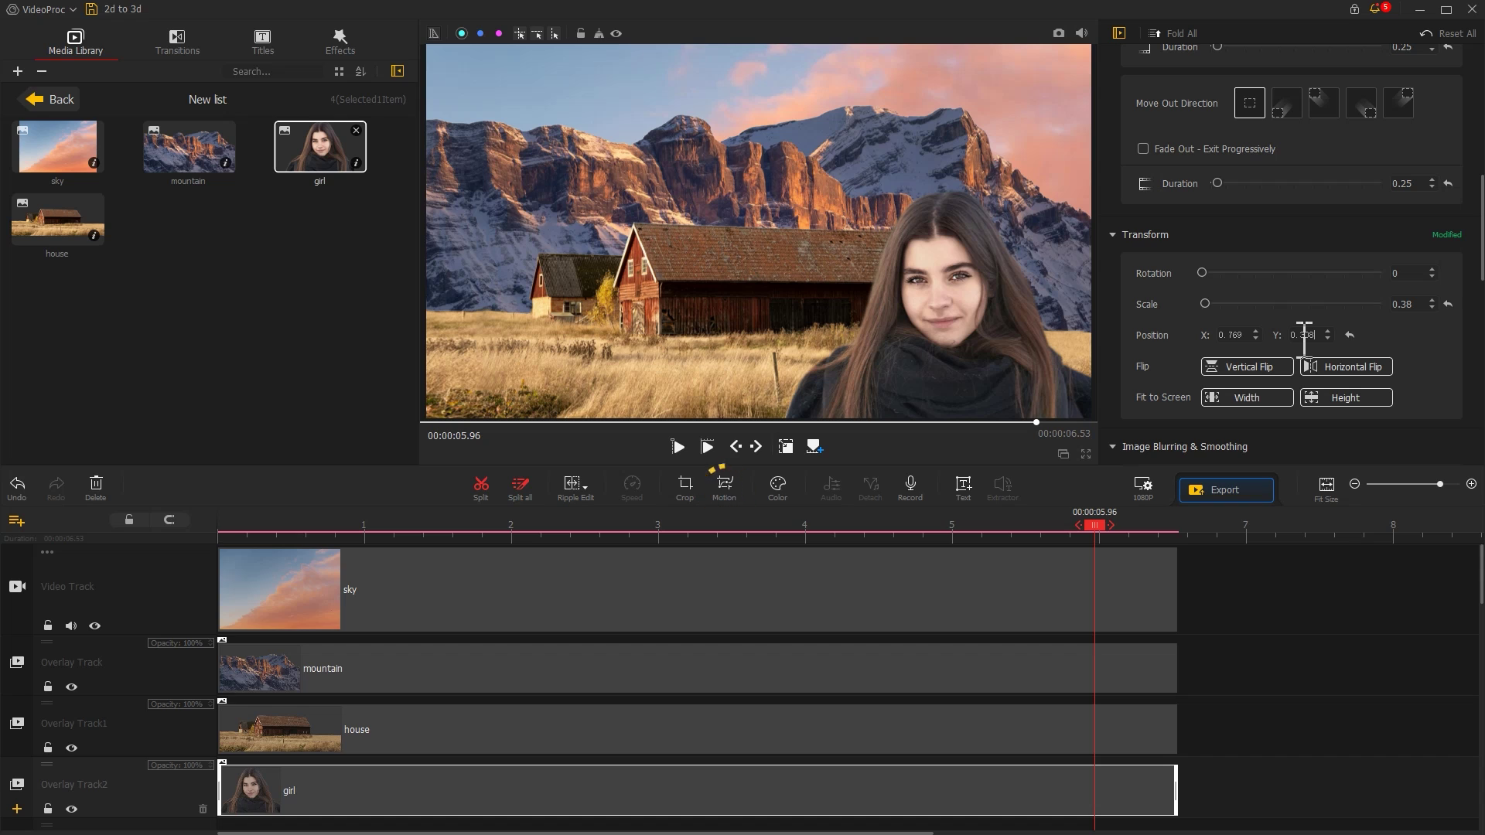
# - Add a starting motion keyframe on the sky with its crop moved toward the lower left
pyautogui.click(814, 586)
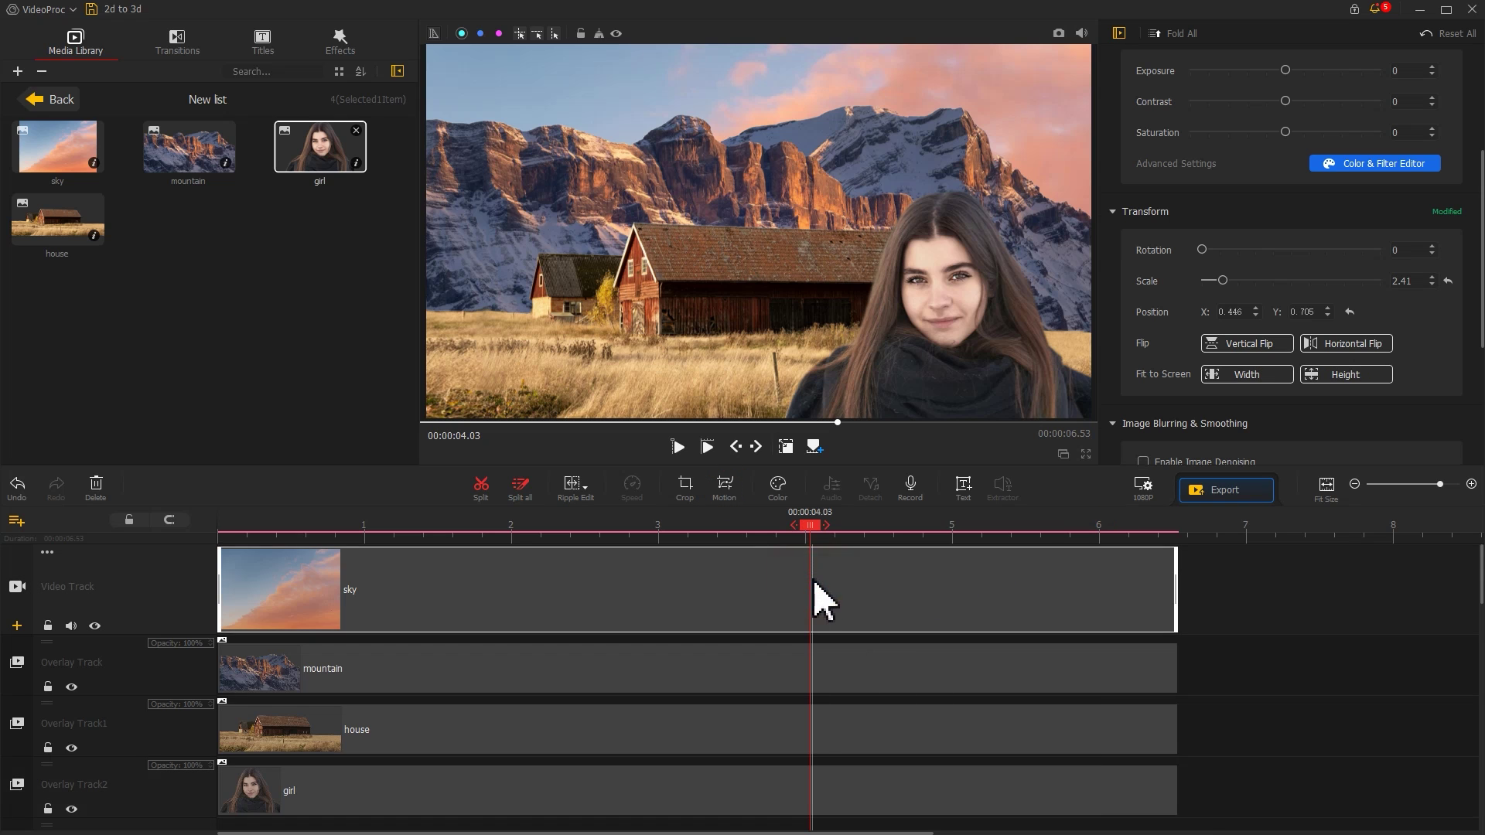
pyautogui.click(732, 507)
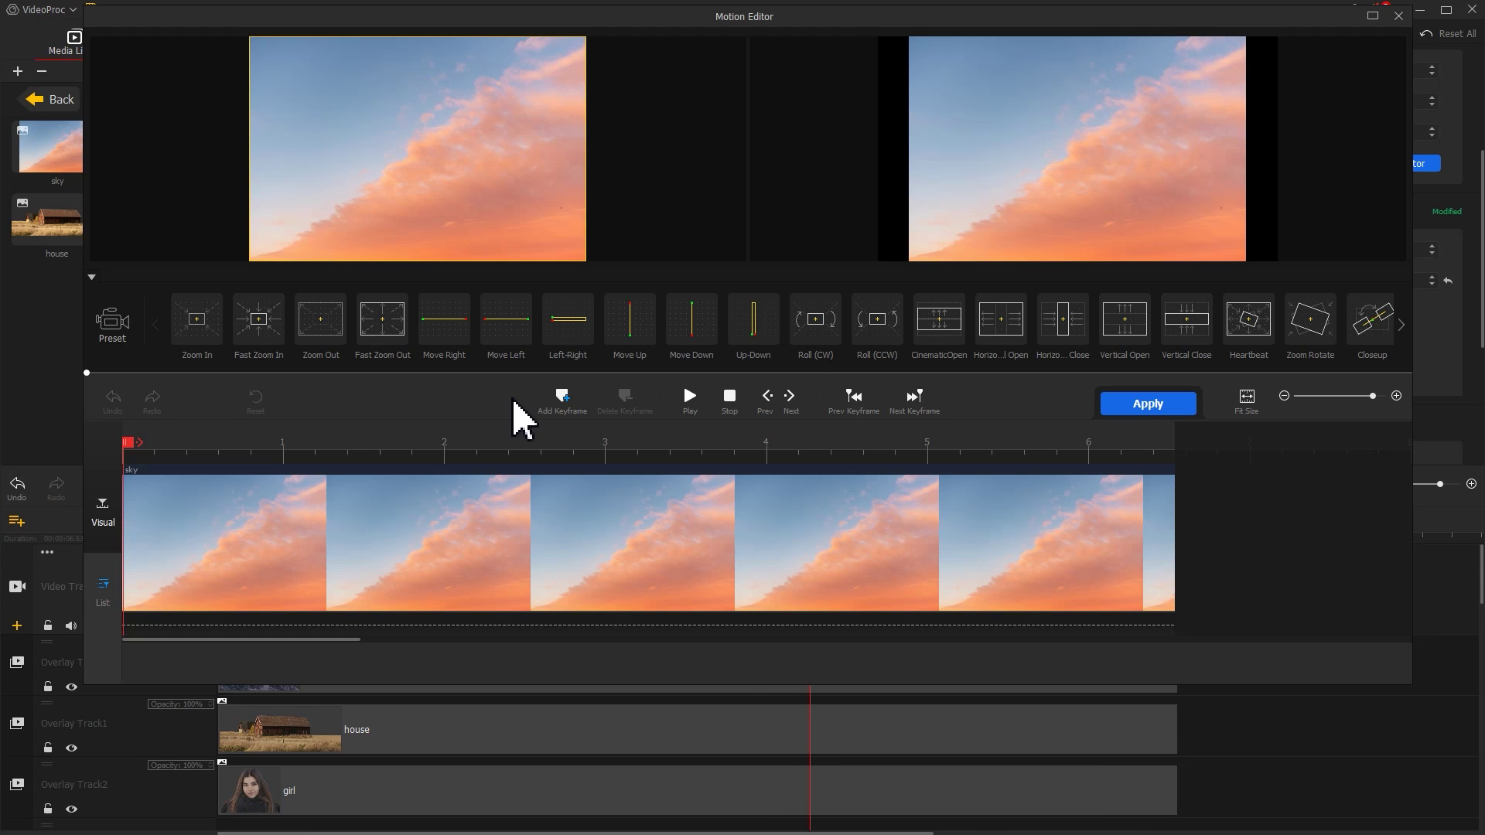
pyautogui.click(562, 399)
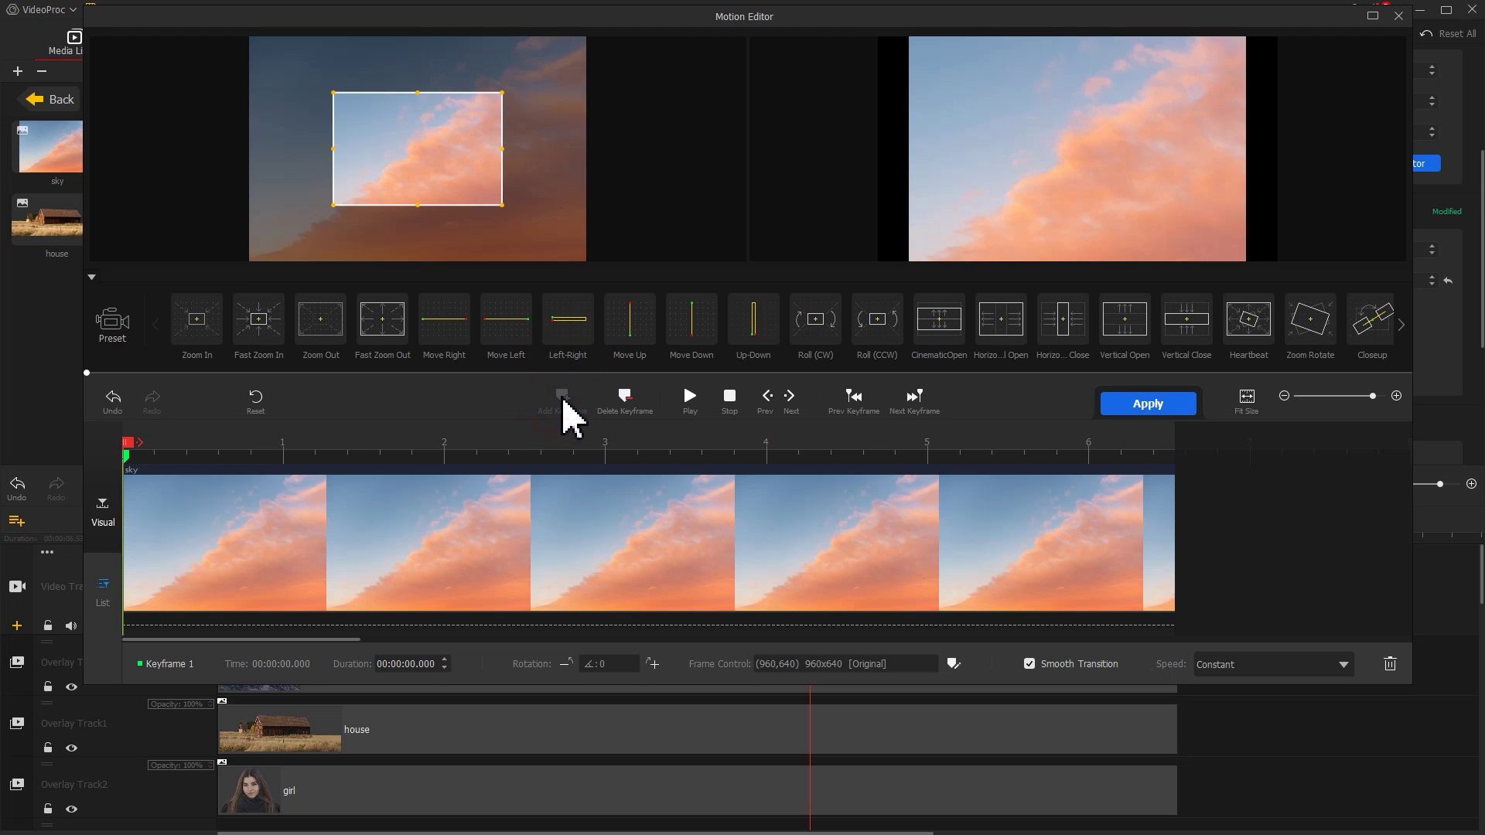
pyautogui.moveTo(404, 173); pyautogui.dragTo(345, 226)
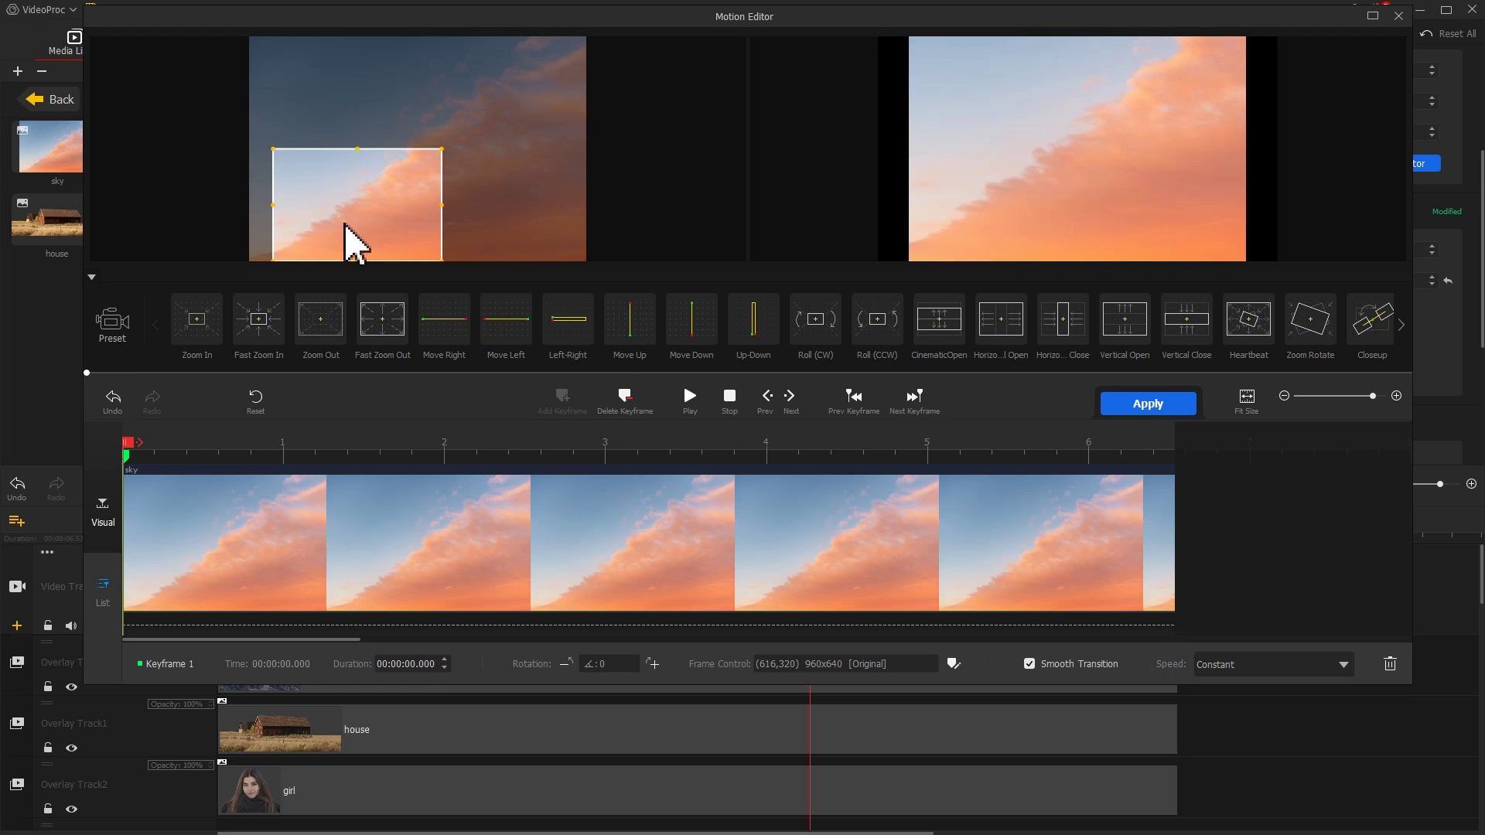
# - Add an ending sky keyframe at the clip end with a larger crop shifted right
pyautogui.moveTo(135, 449); pyautogui.dragTo(1216, 464)
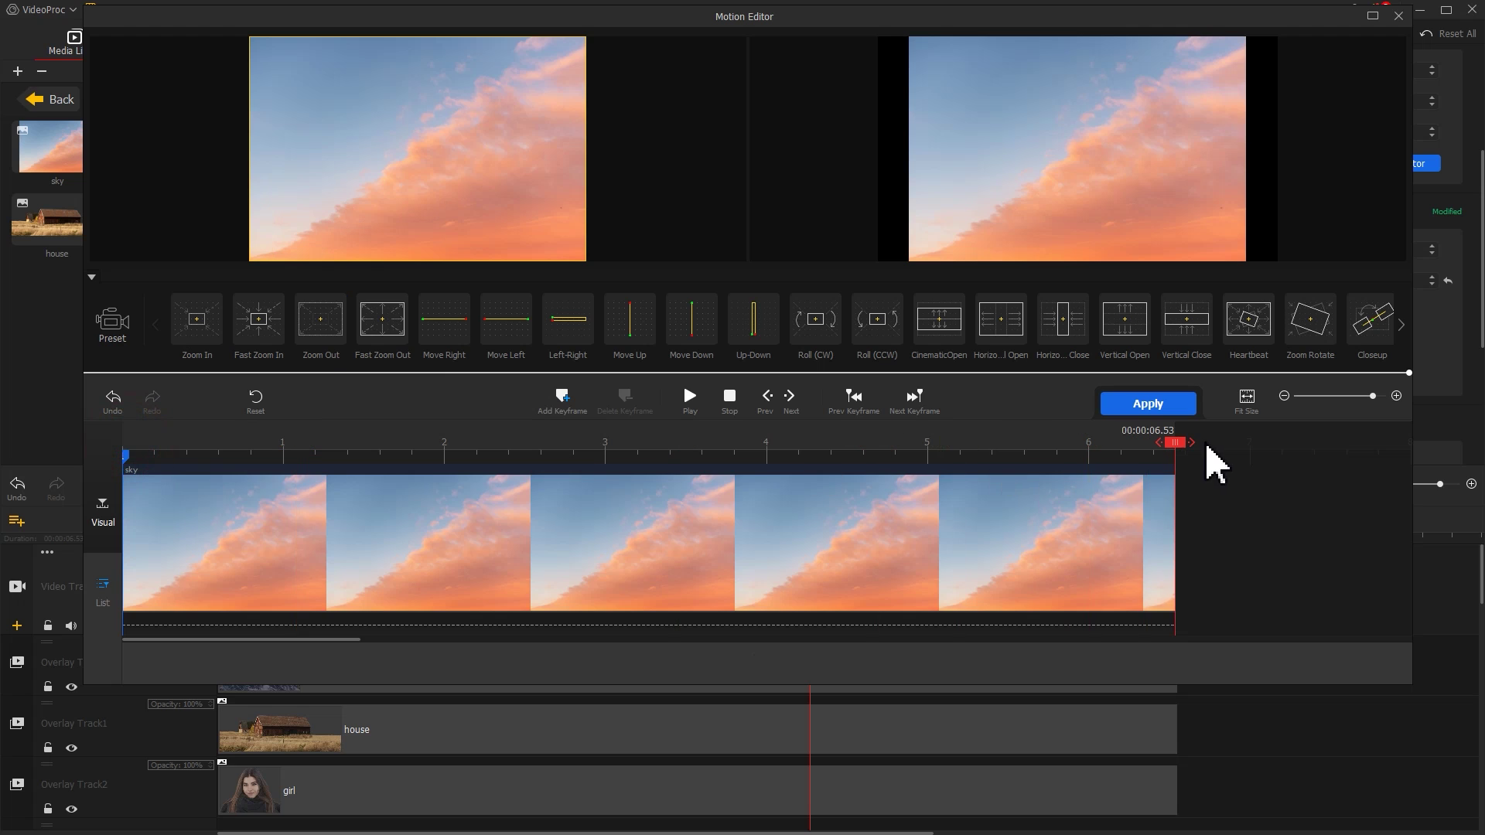
pyautogui.click(578, 412)
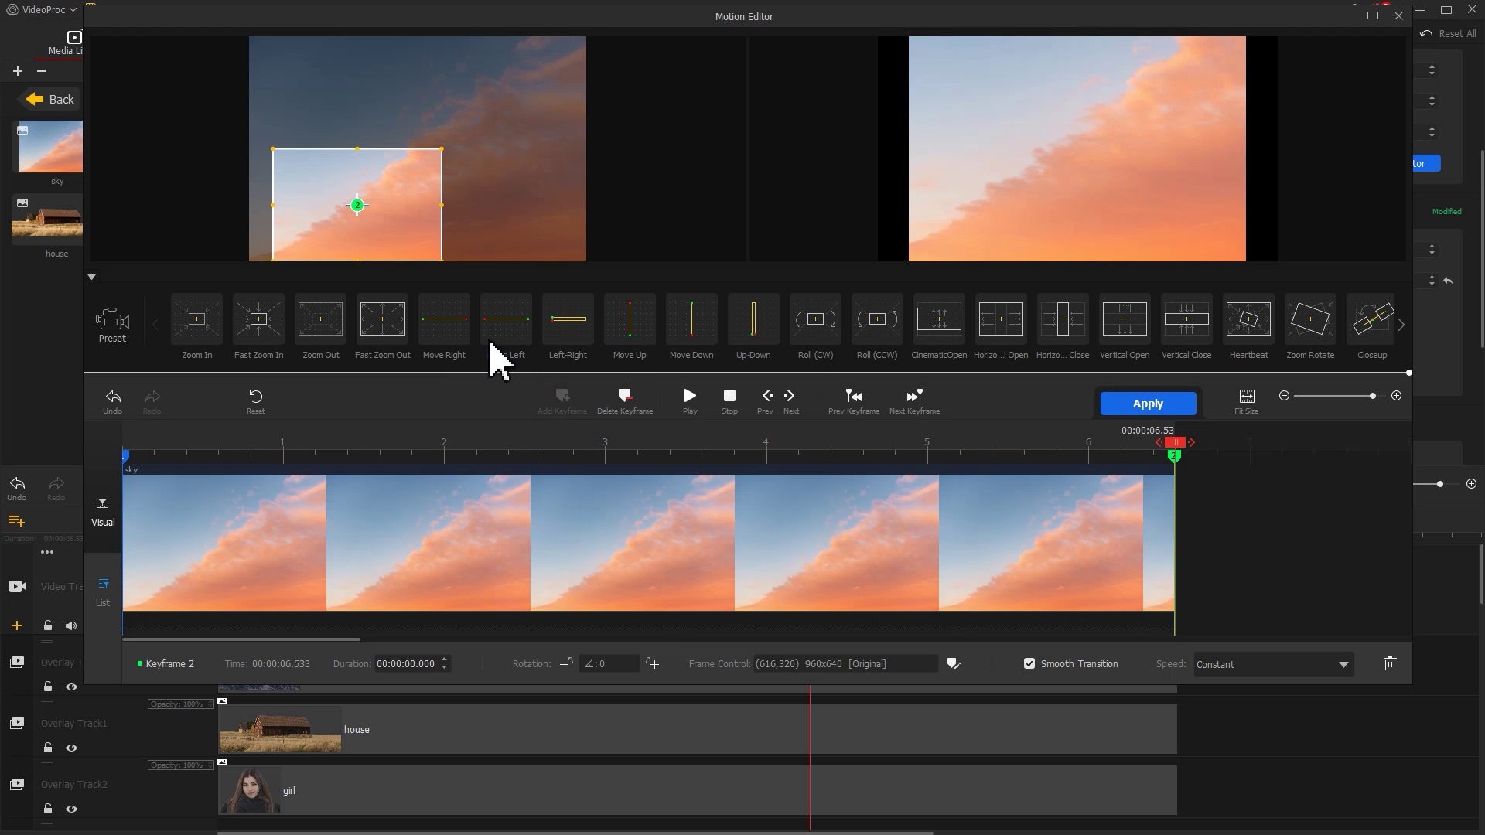
pyautogui.moveTo(443, 151); pyautogui.dragTo(497, 118)
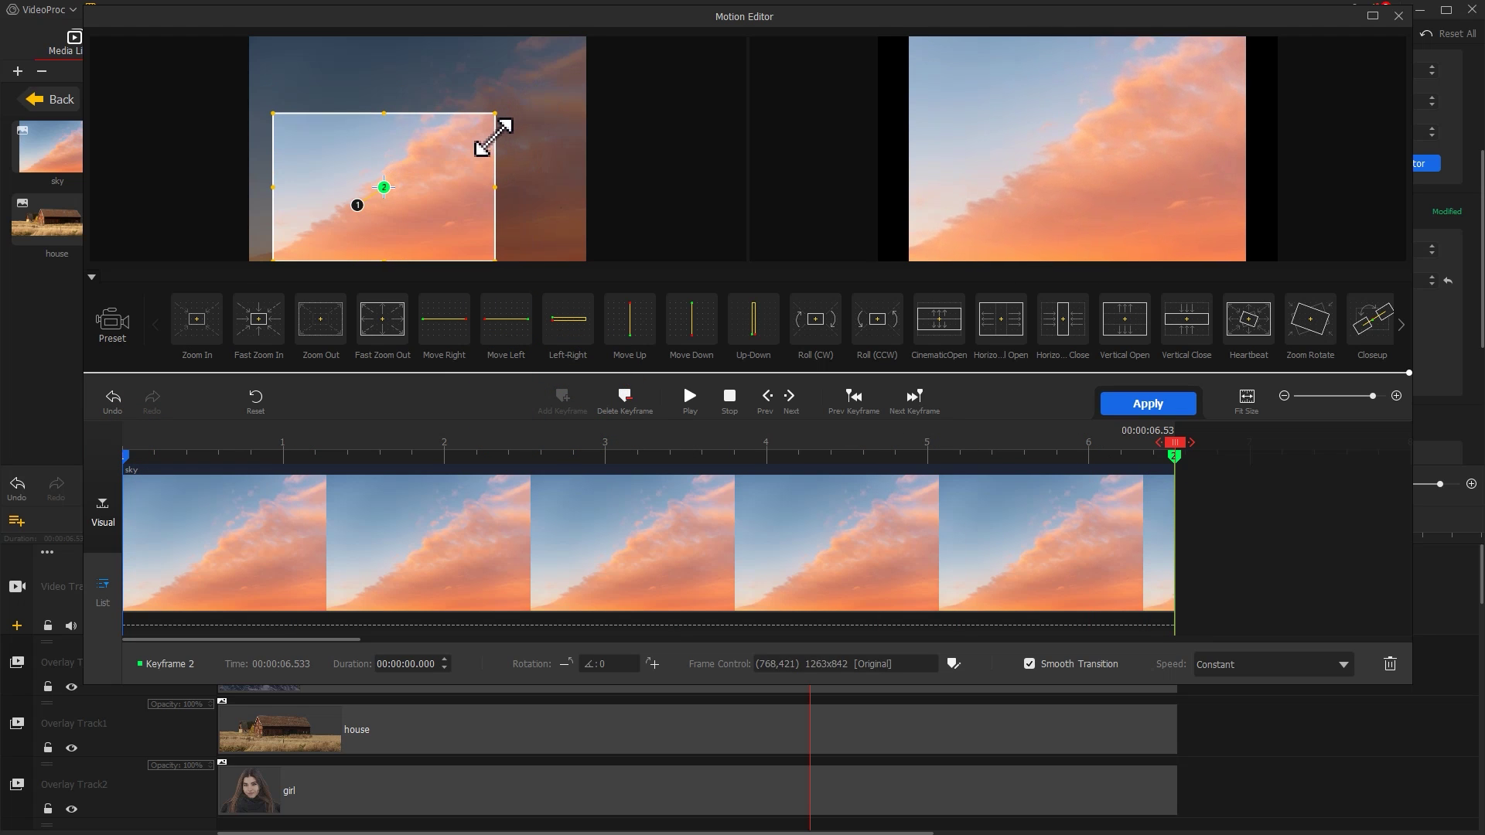
pyautogui.moveTo(430, 182); pyautogui.dragTo(513, 174)
# - Ease the sky motion with Smooth Speed Down 2 and apply it
pyautogui.moveTo(574, 31); pyautogui.dragTo(584, 0)
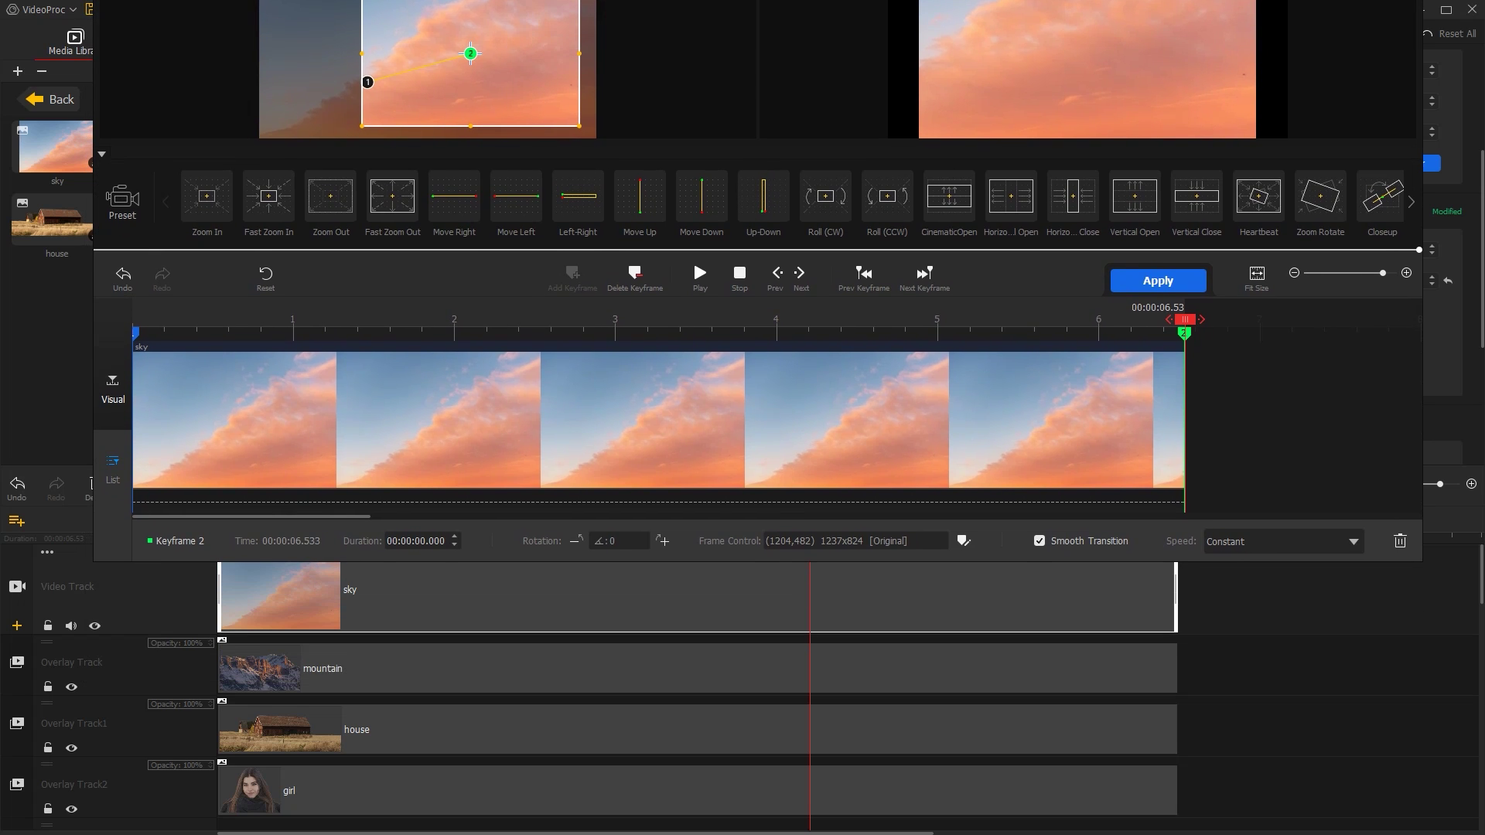
pyautogui.click(1274, 549)
pyautogui.click(1313, 717)
pyautogui.click(1150, 285)
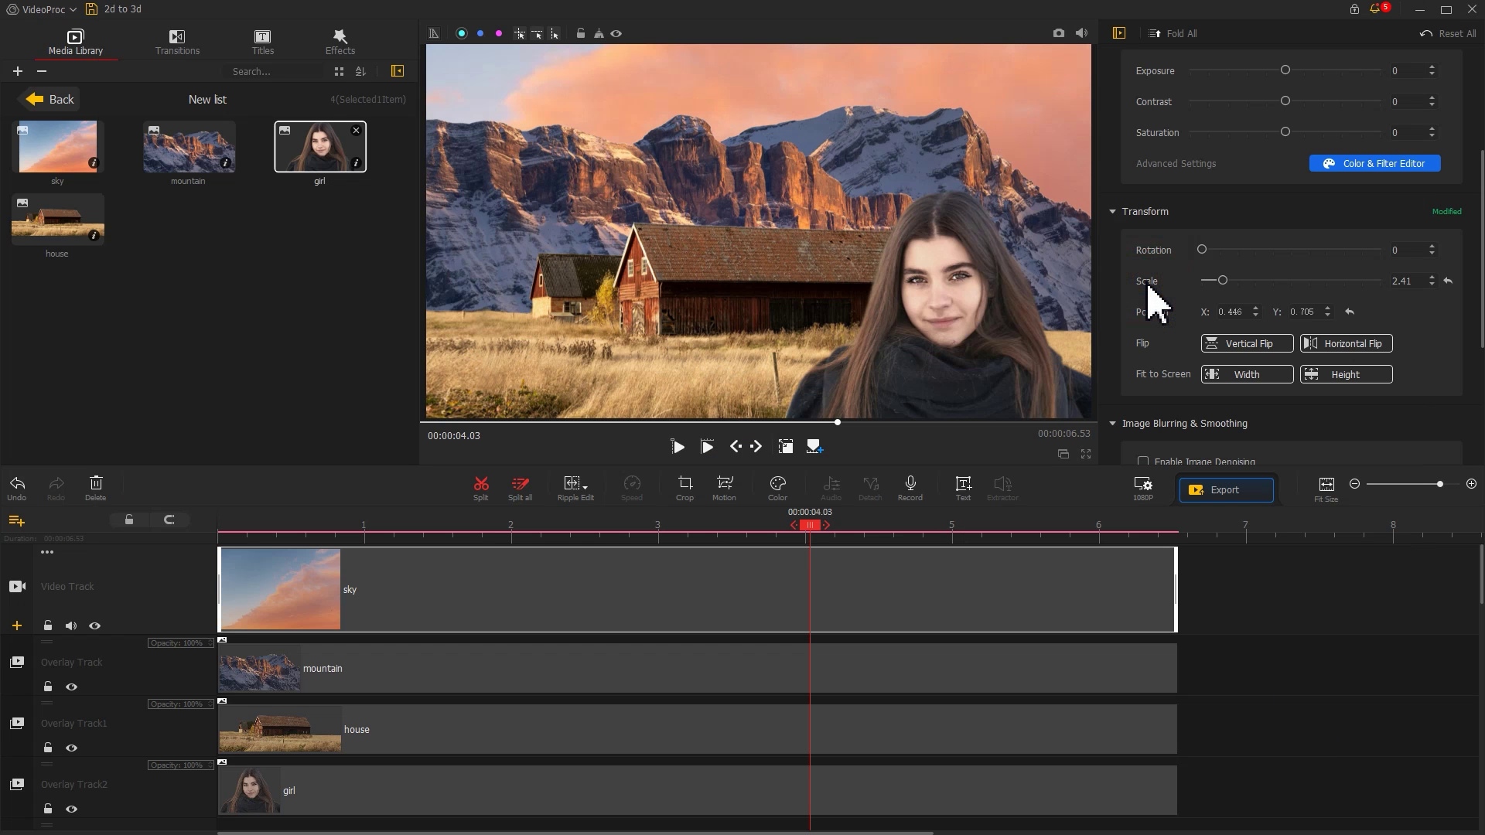
# - Keyframe the mountain's start with a full-frame crop shifted so the mountain sits low
pyautogui.click(868, 670)
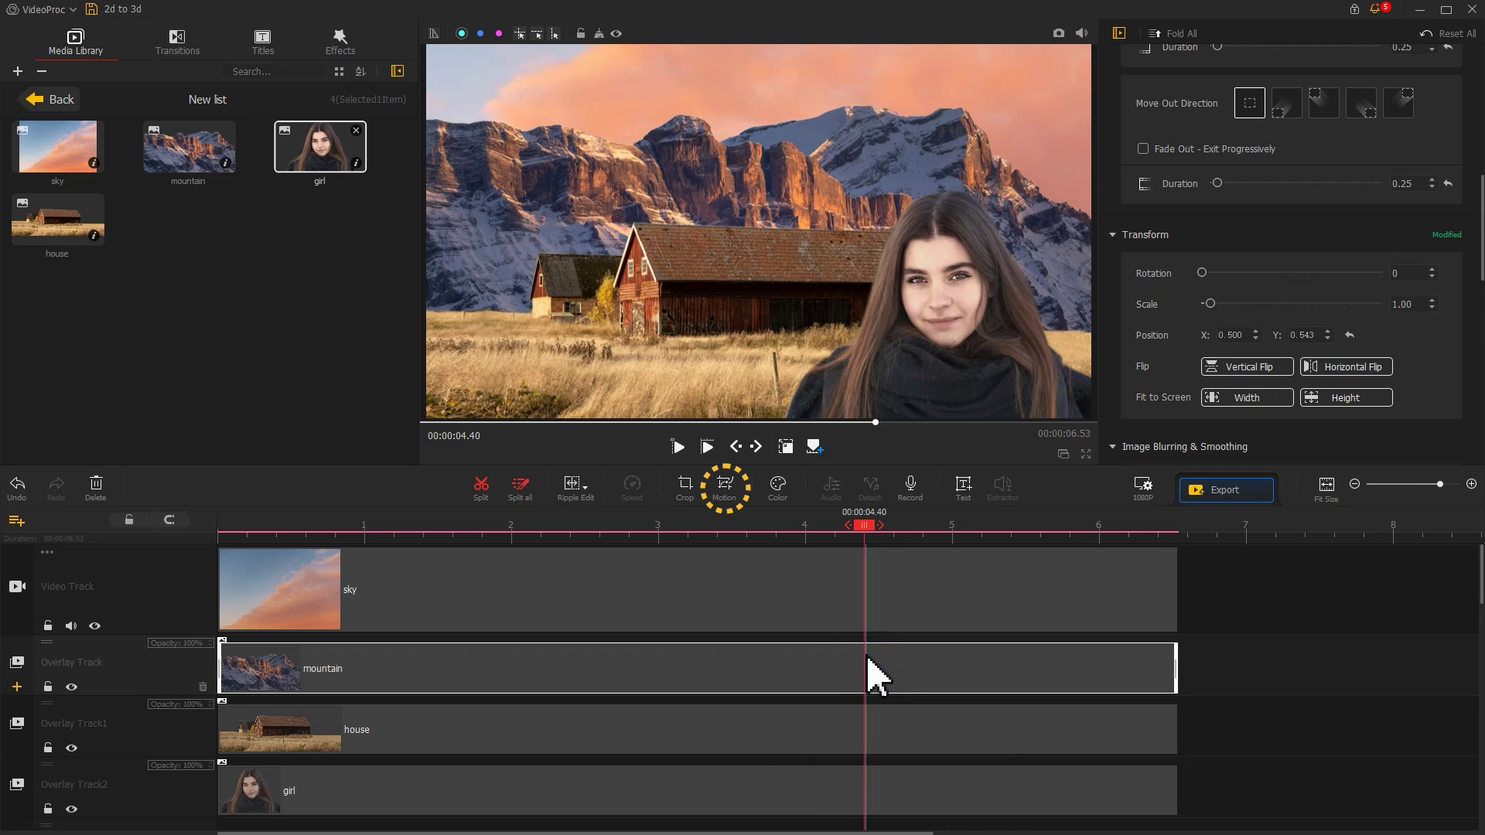
pyautogui.click(727, 488)
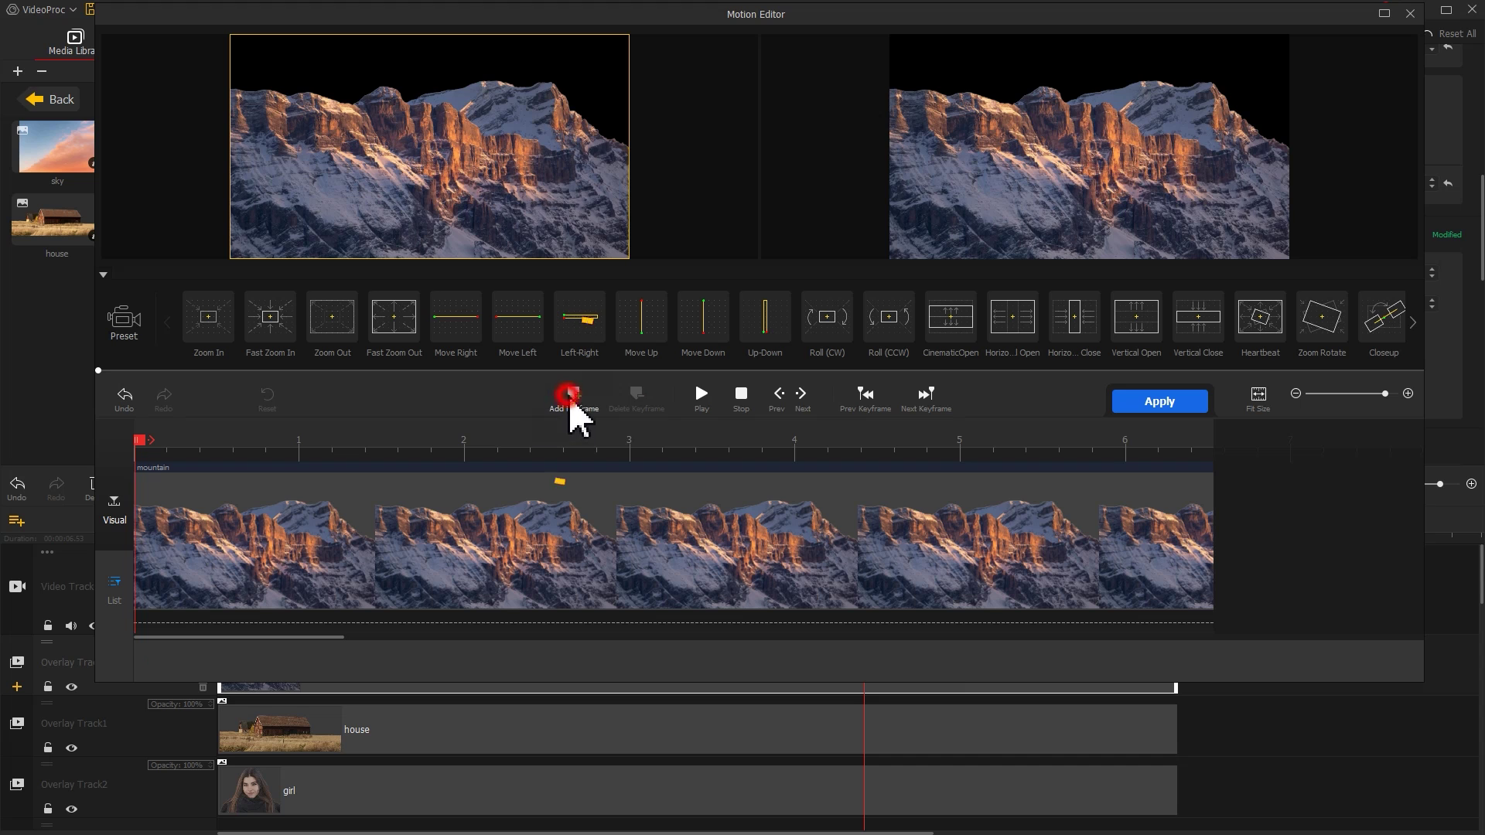
pyautogui.click(573, 399)
pyautogui.moveTo(330, 202); pyautogui.dragTo(229, 258)
pyautogui.moveTo(526, 91); pyautogui.dragTo(613, 60)
pyautogui.moveTo(481, 242); pyautogui.dragTo(494, 151)
# - Add mountain keyframes at 0.32 s and the clip end, tightening the final crop onto the peaks
pyautogui.moveTo(224, 440); pyautogui.dragTo(187, 440)
pyautogui.click(571, 396)
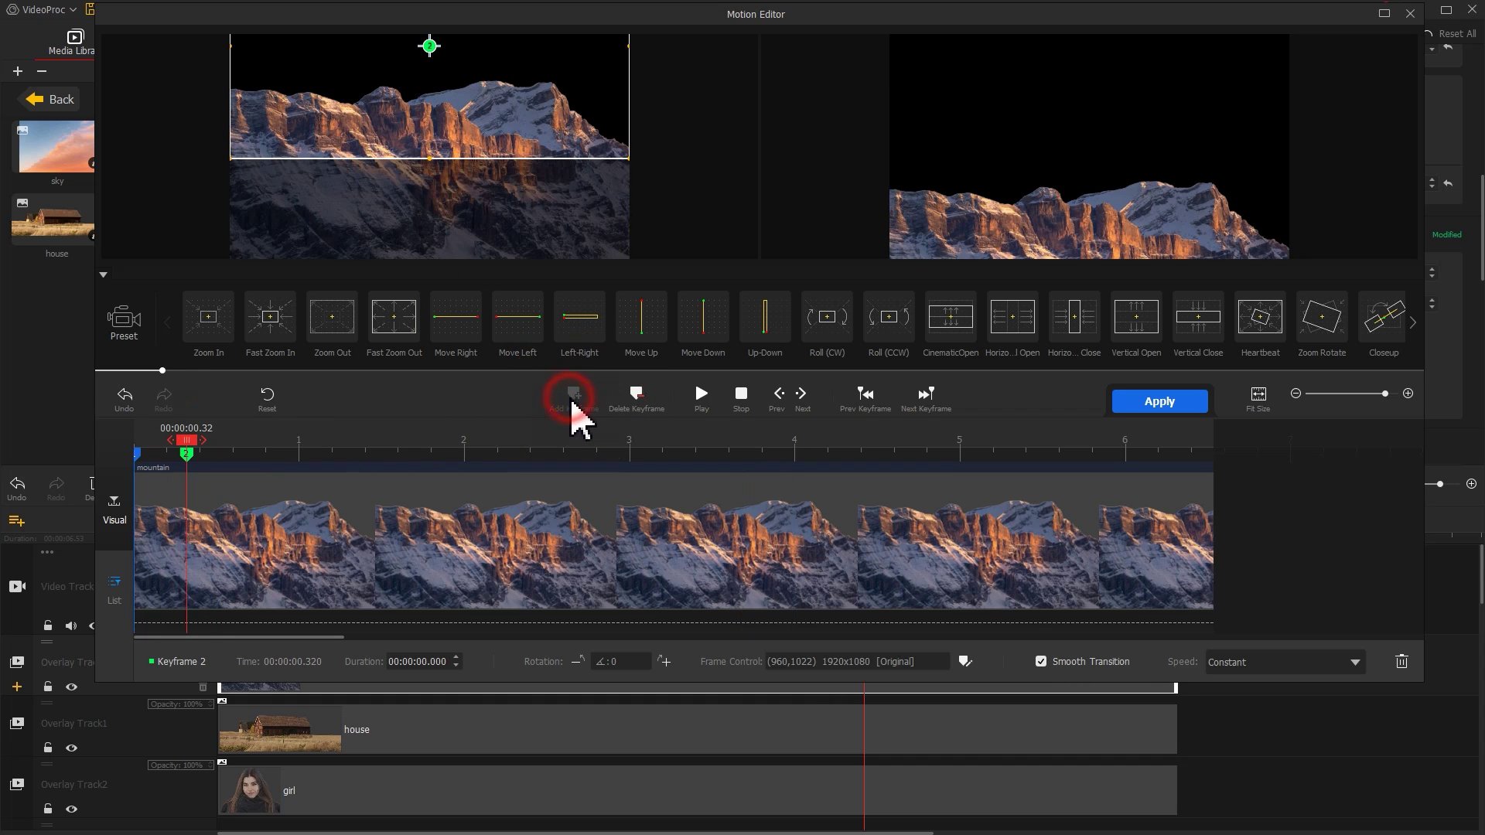
pyautogui.moveTo(185, 447); pyautogui.dragTo(1230, 477)
pyautogui.click(573, 396)
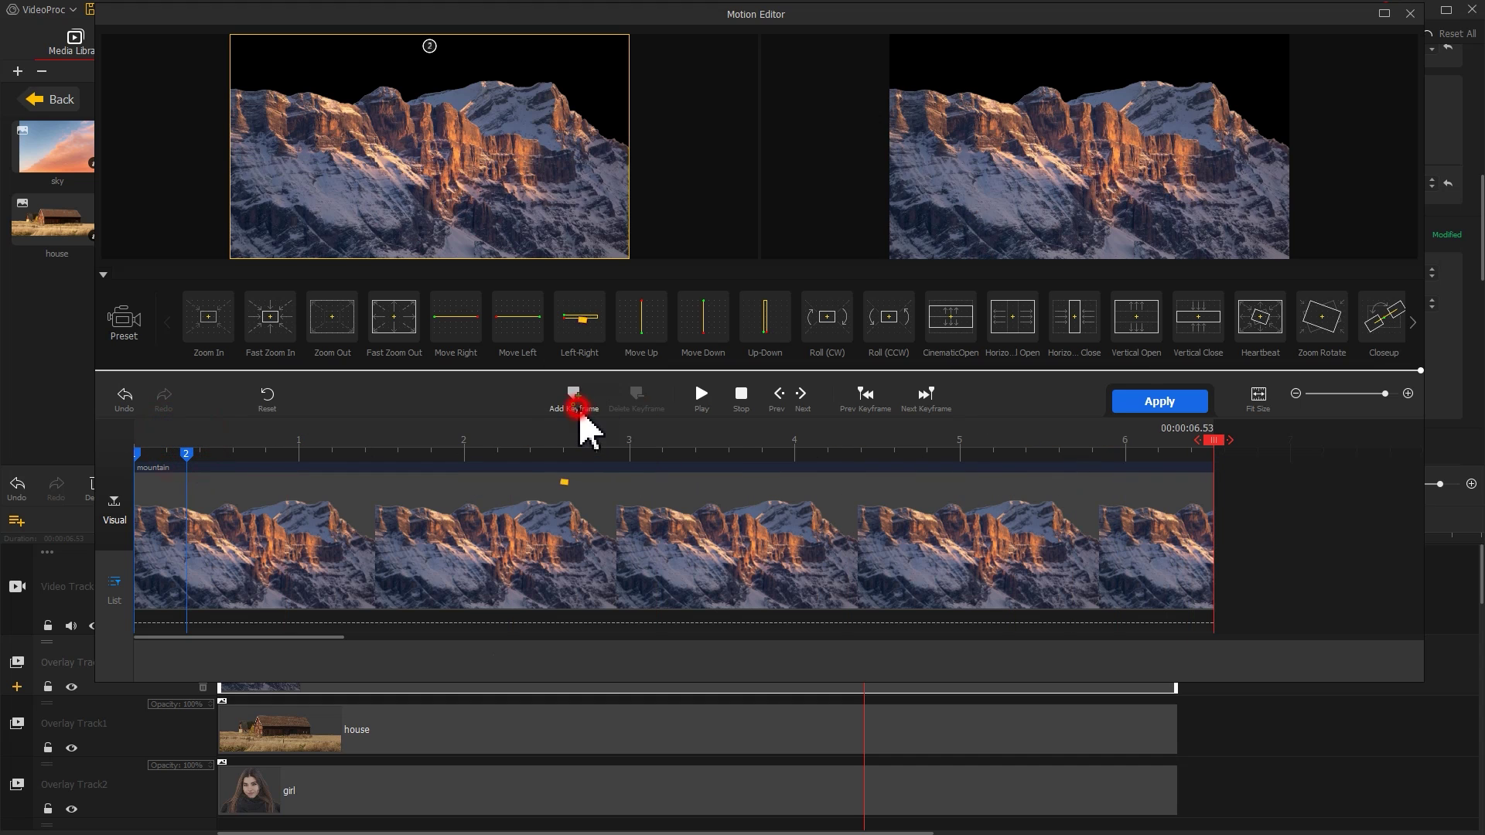
pyautogui.moveTo(234, 157); pyautogui.dragTo(510, 194)
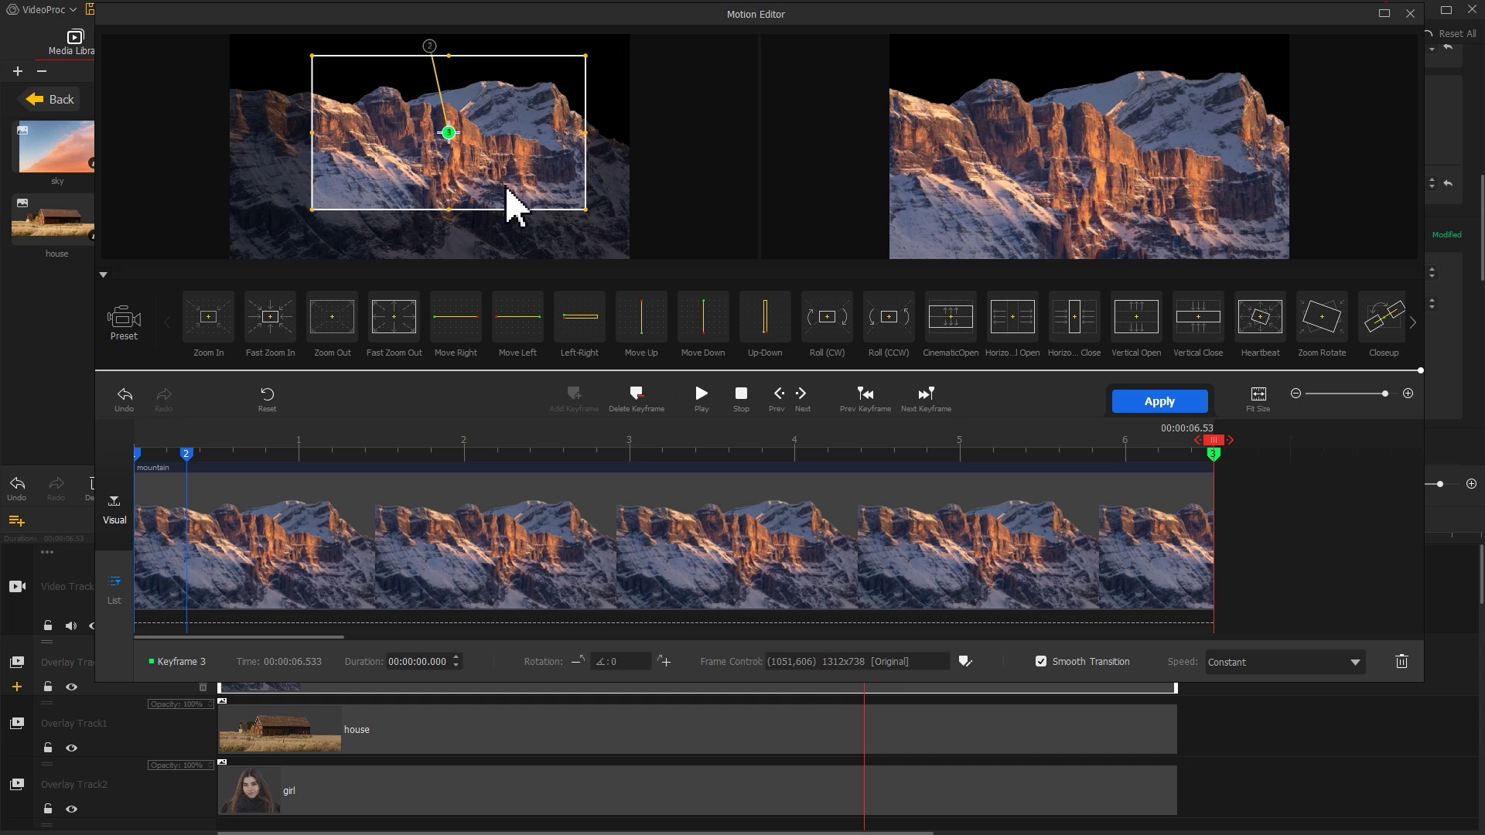
# - Ease the mountain motion with Smooth Speed Down 1 and apply it
pyautogui.click(1276, 665)
pyautogui.click(1313, 794)
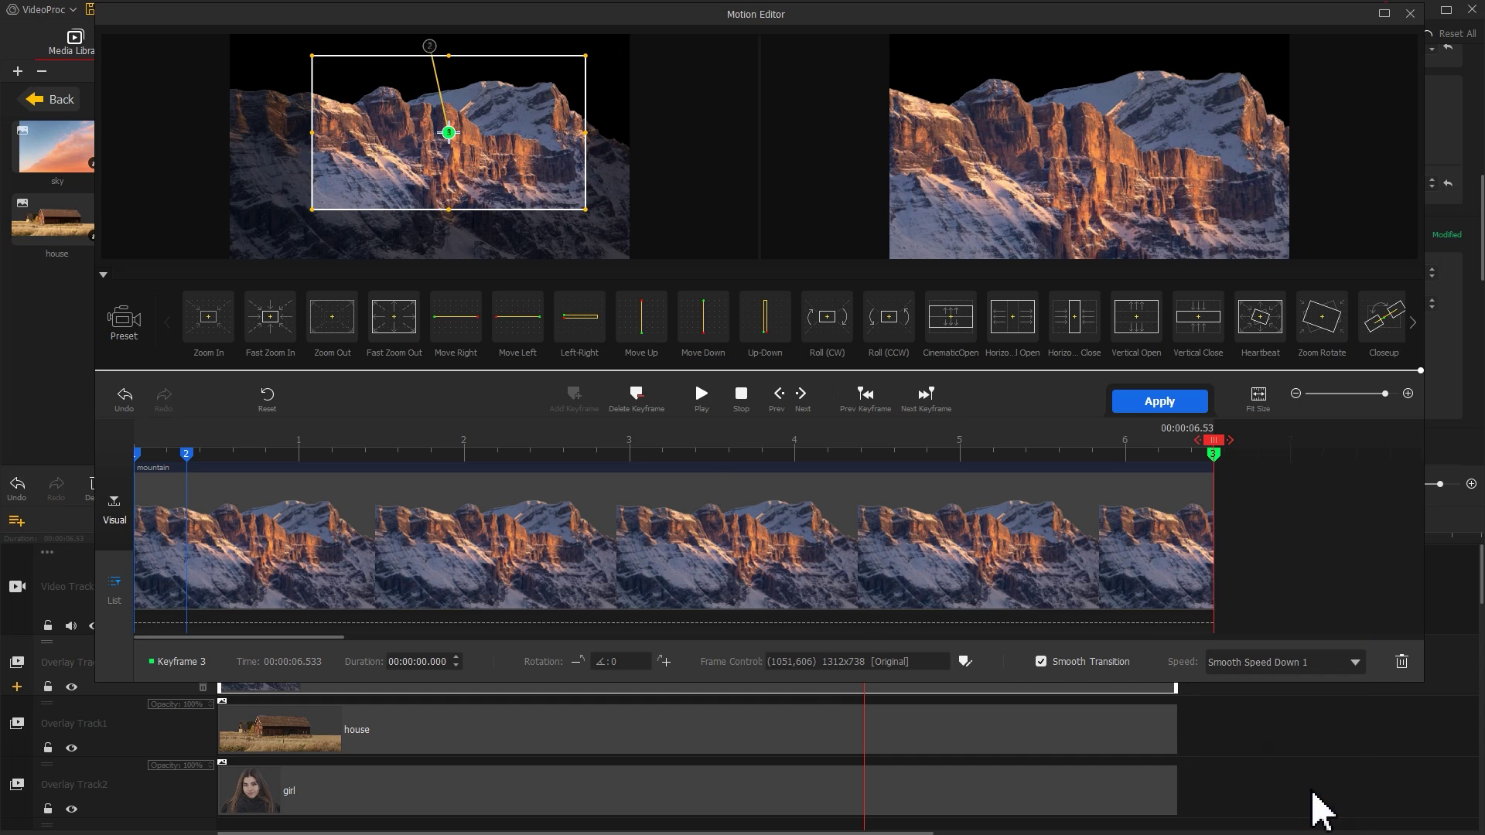
pyautogui.click(1159, 401)
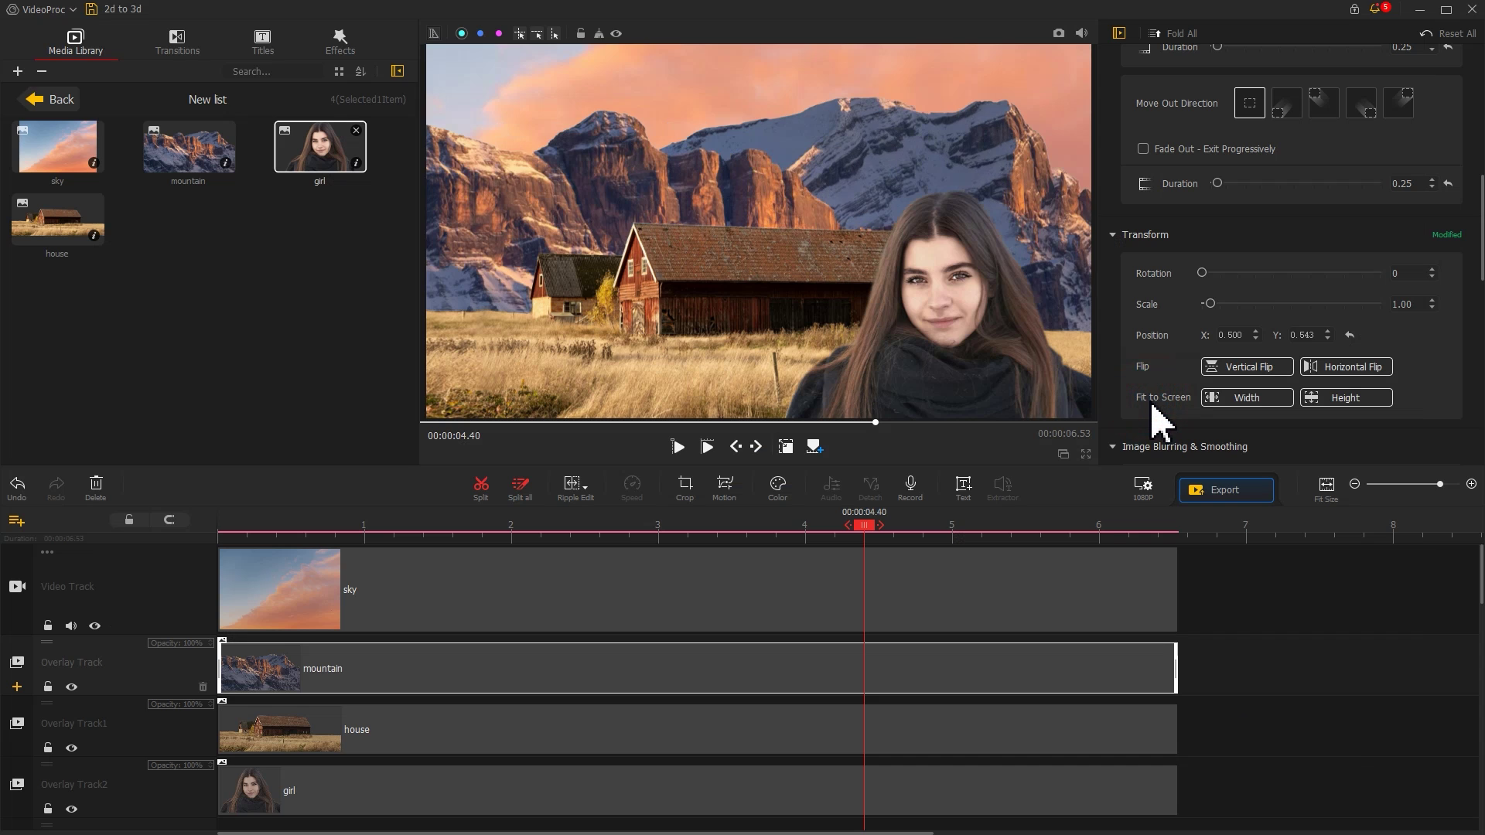
# - Widen the house's starting motion crop to the full width
pyautogui.click(849, 723)
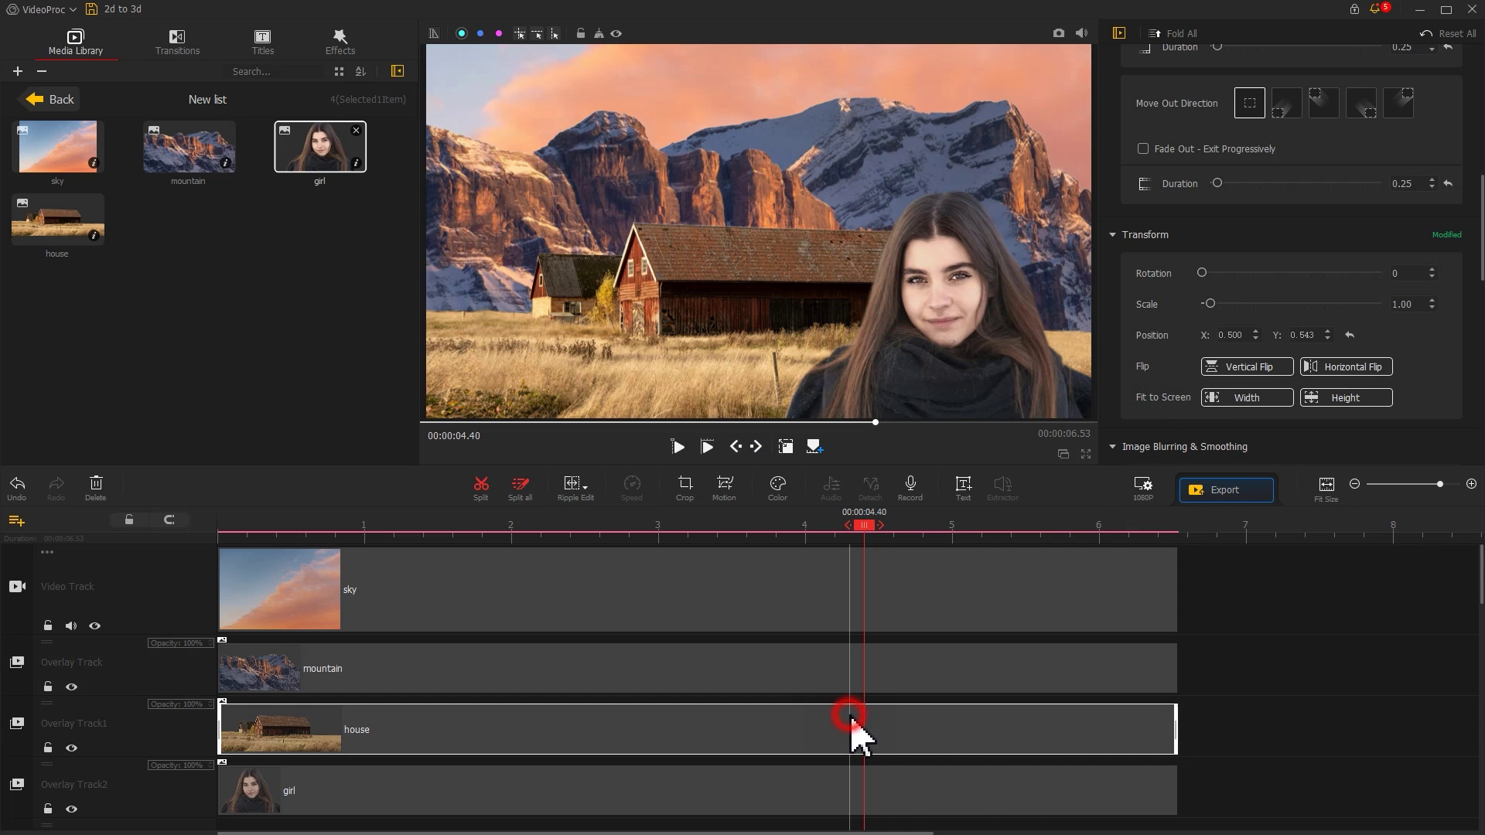
pyautogui.click(731, 491)
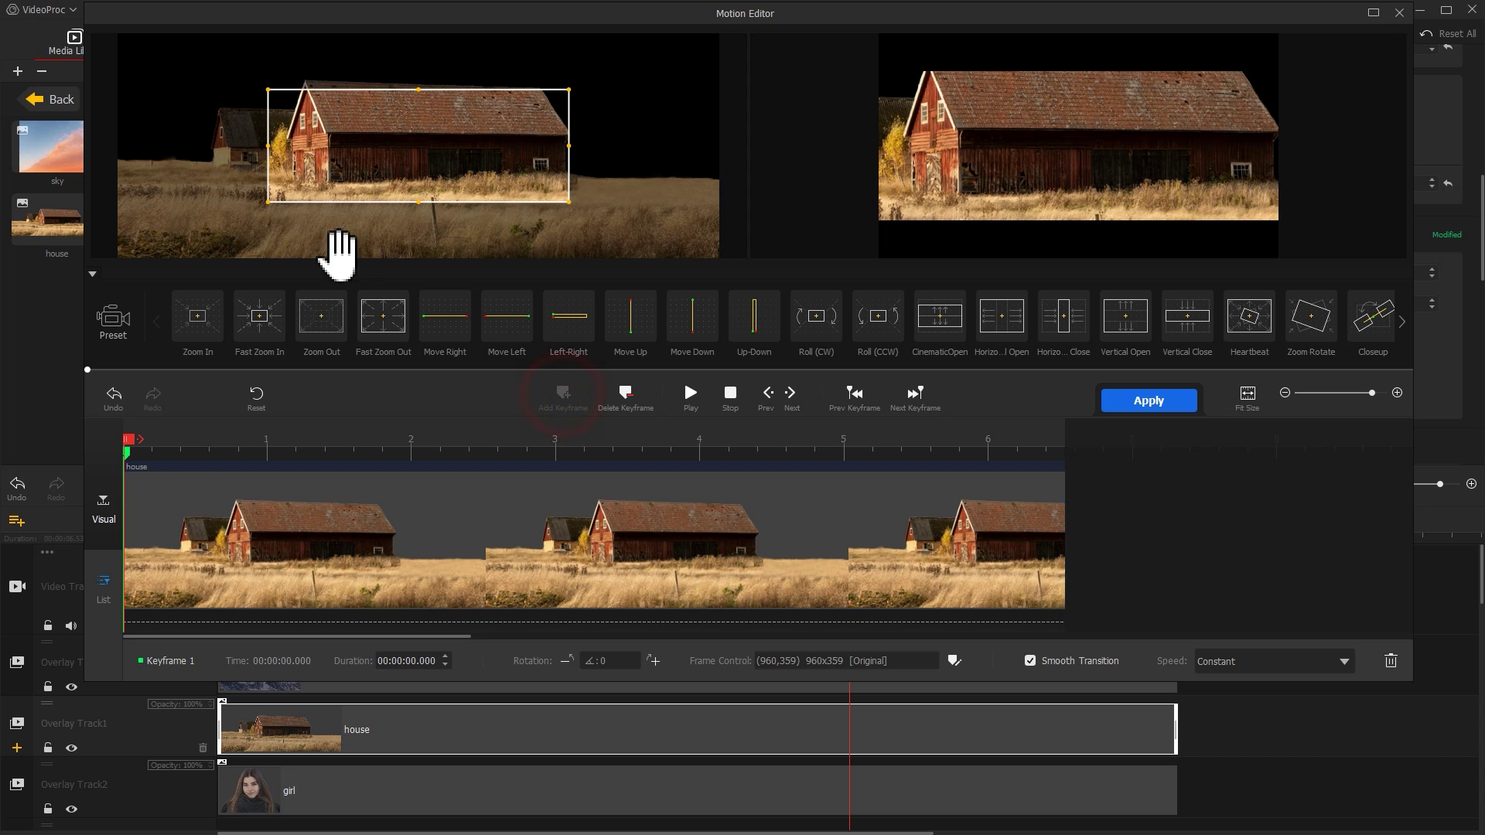
pyautogui.moveTo(270, 208); pyautogui.dragTo(118, 176)
pyautogui.moveTo(571, 88); pyautogui.dragTo(700, 62)
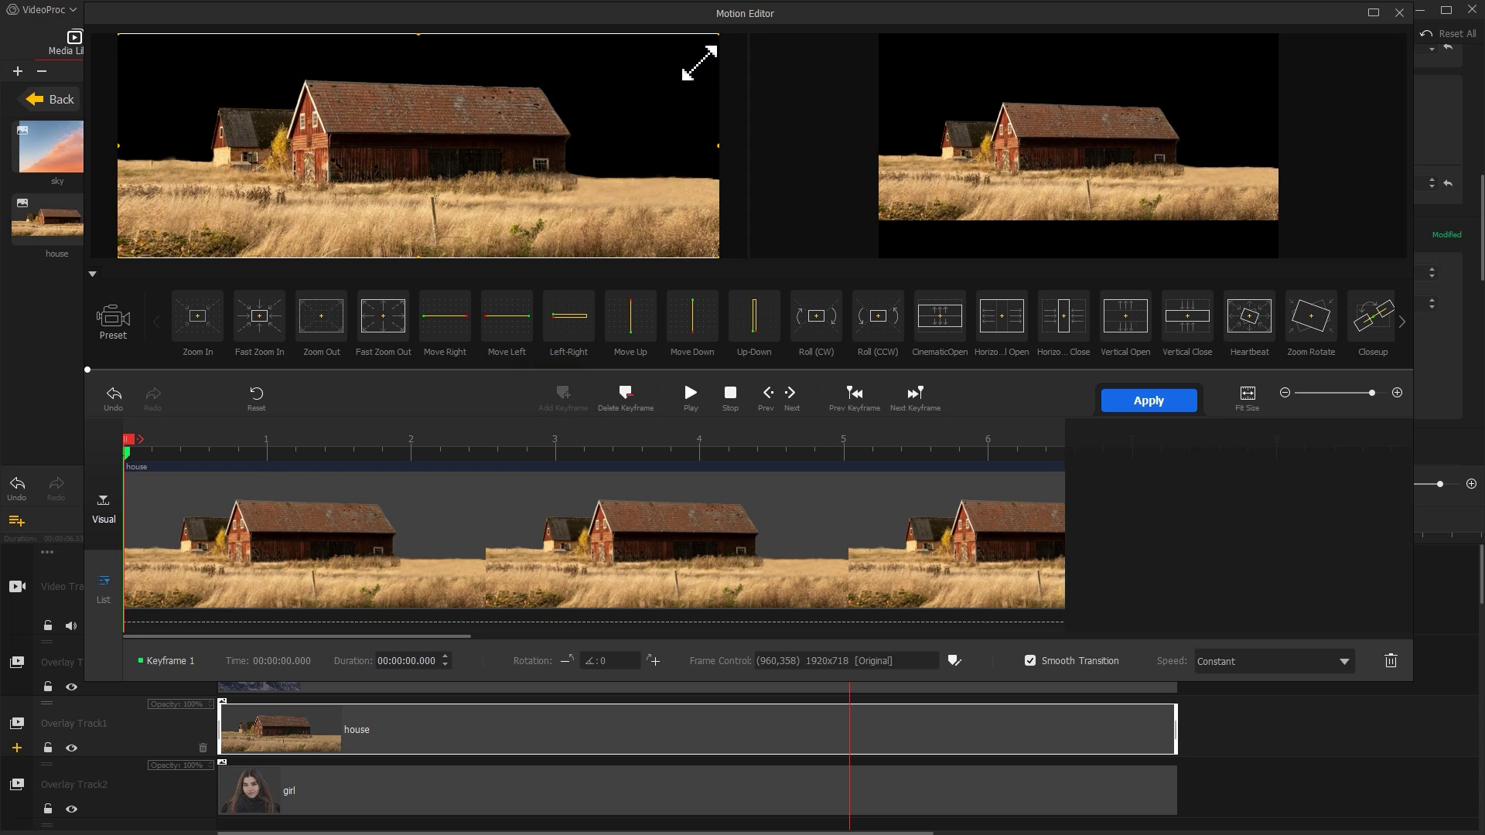
# - Add house keyframes at 0.32 s and 2.48 s and show the keyframe's position values
pyautogui.moveTo(225, 448); pyautogui.dragTo(495, 444)
pyautogui.click(559, 402)
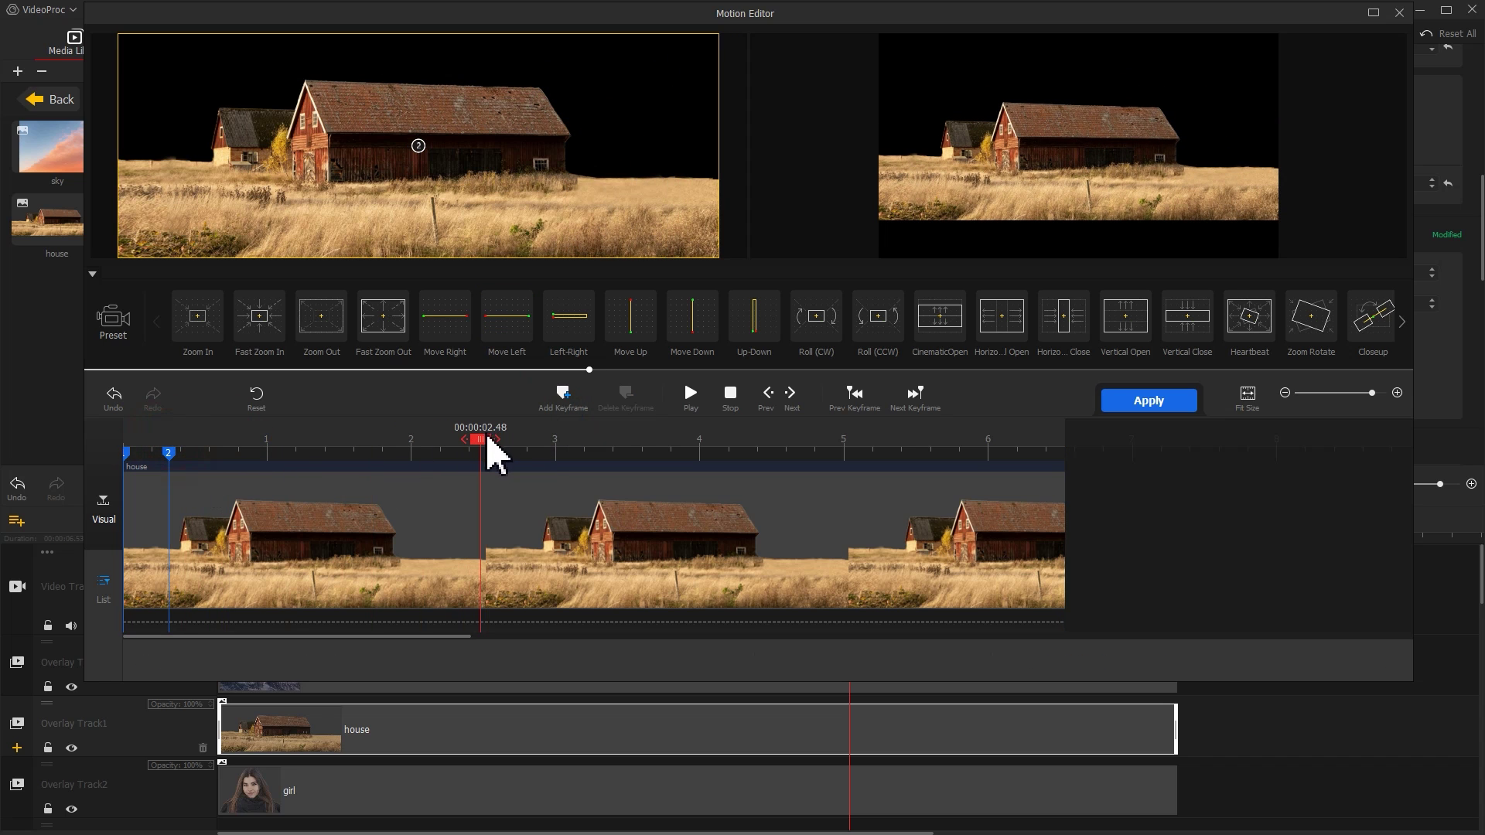
pyautogui.click(563, 396)
pyautogui.click(954, 661)
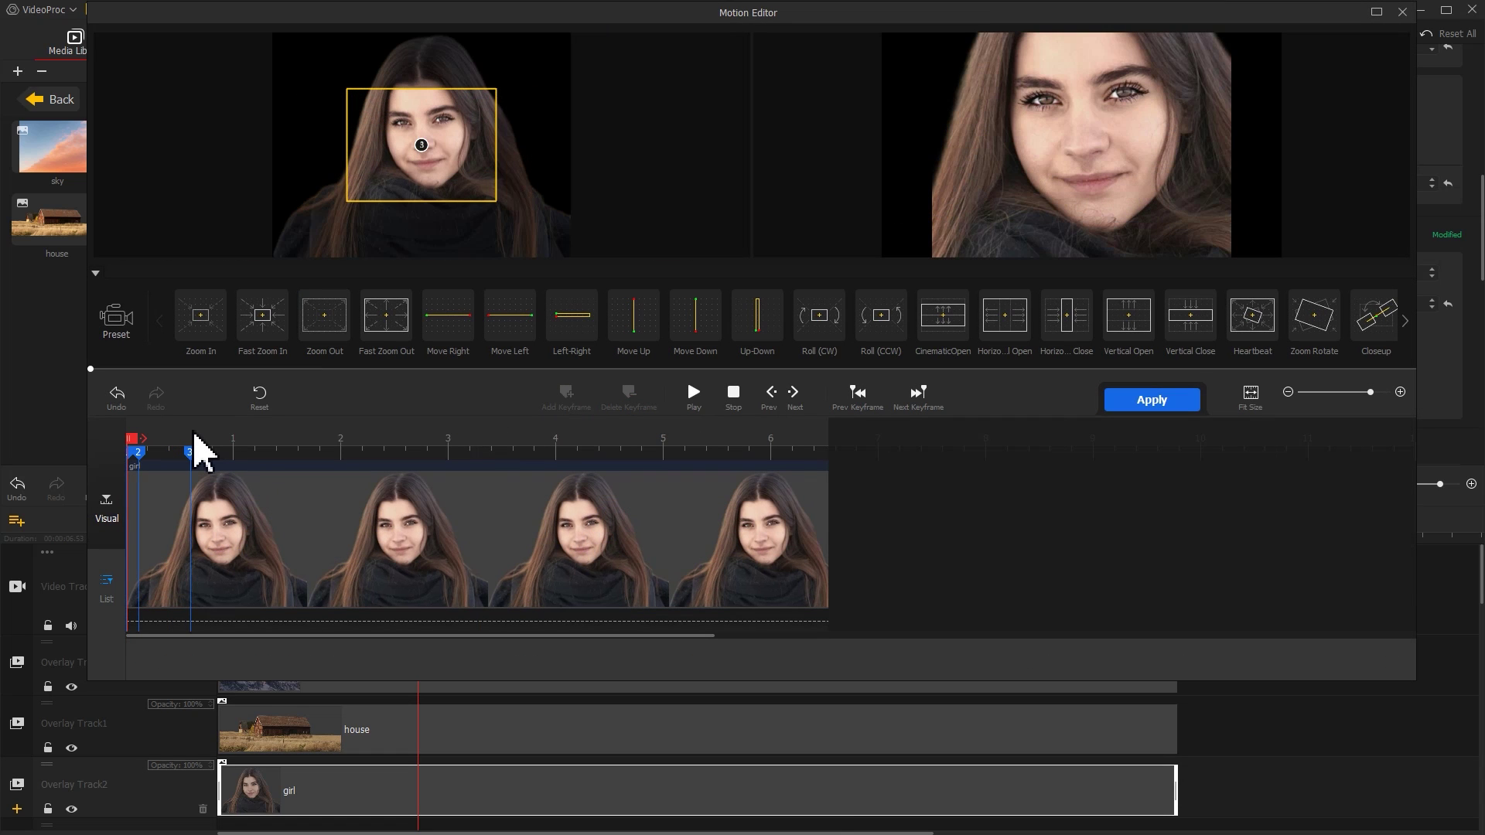
# - Expand the girl's first and second keyframe crops to the full 1436x1080 picture
pyautogui.click(133, 459)
pyautogui.moveTo(346, 201); pyautogui.dragTo(272, 257)
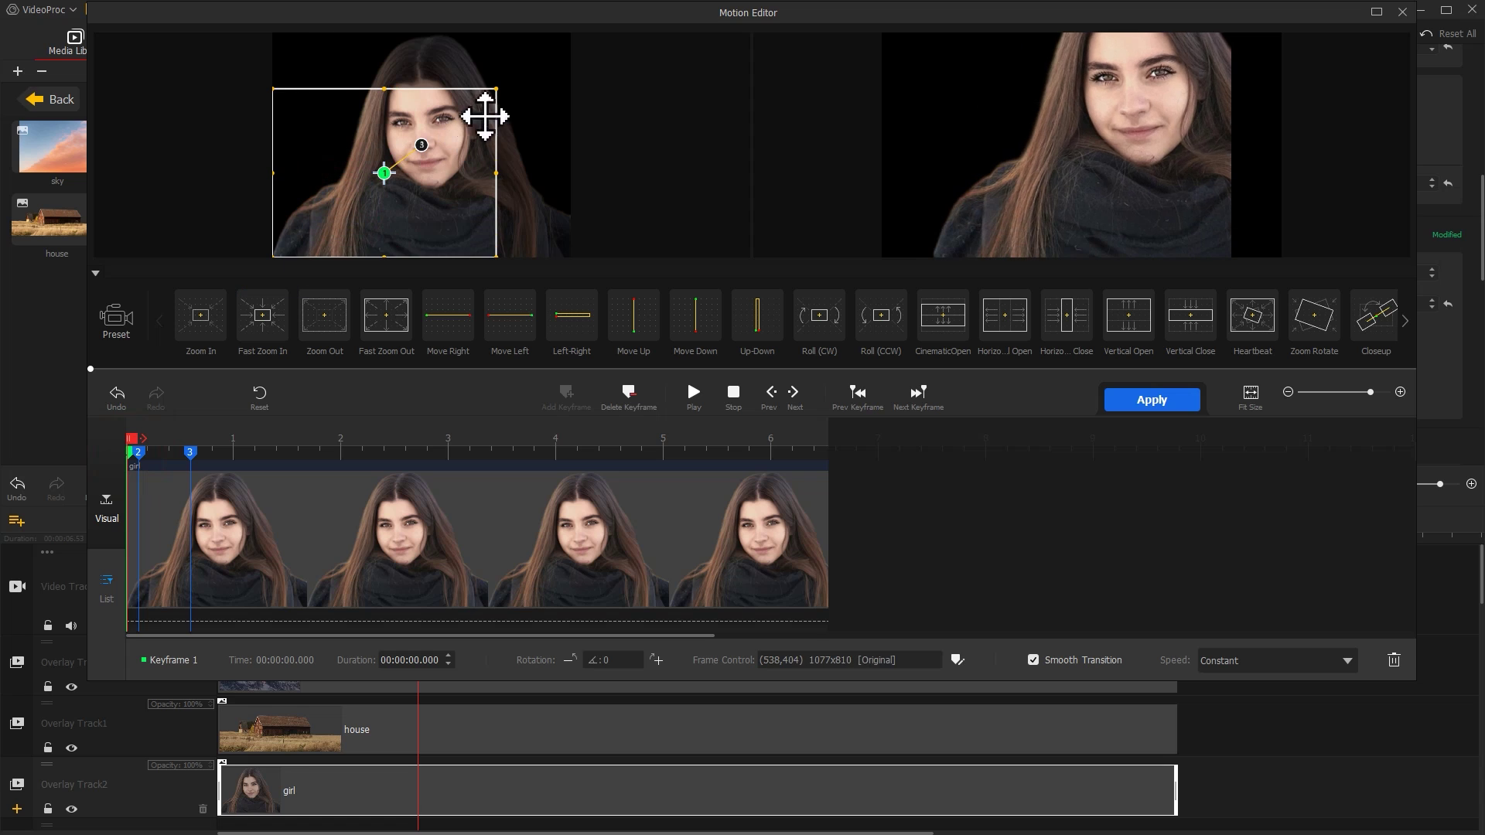
pyautogui.moveTo(498, 85); pyautogui.dragTo(563, 58)
pyautogui.click(141, 455)
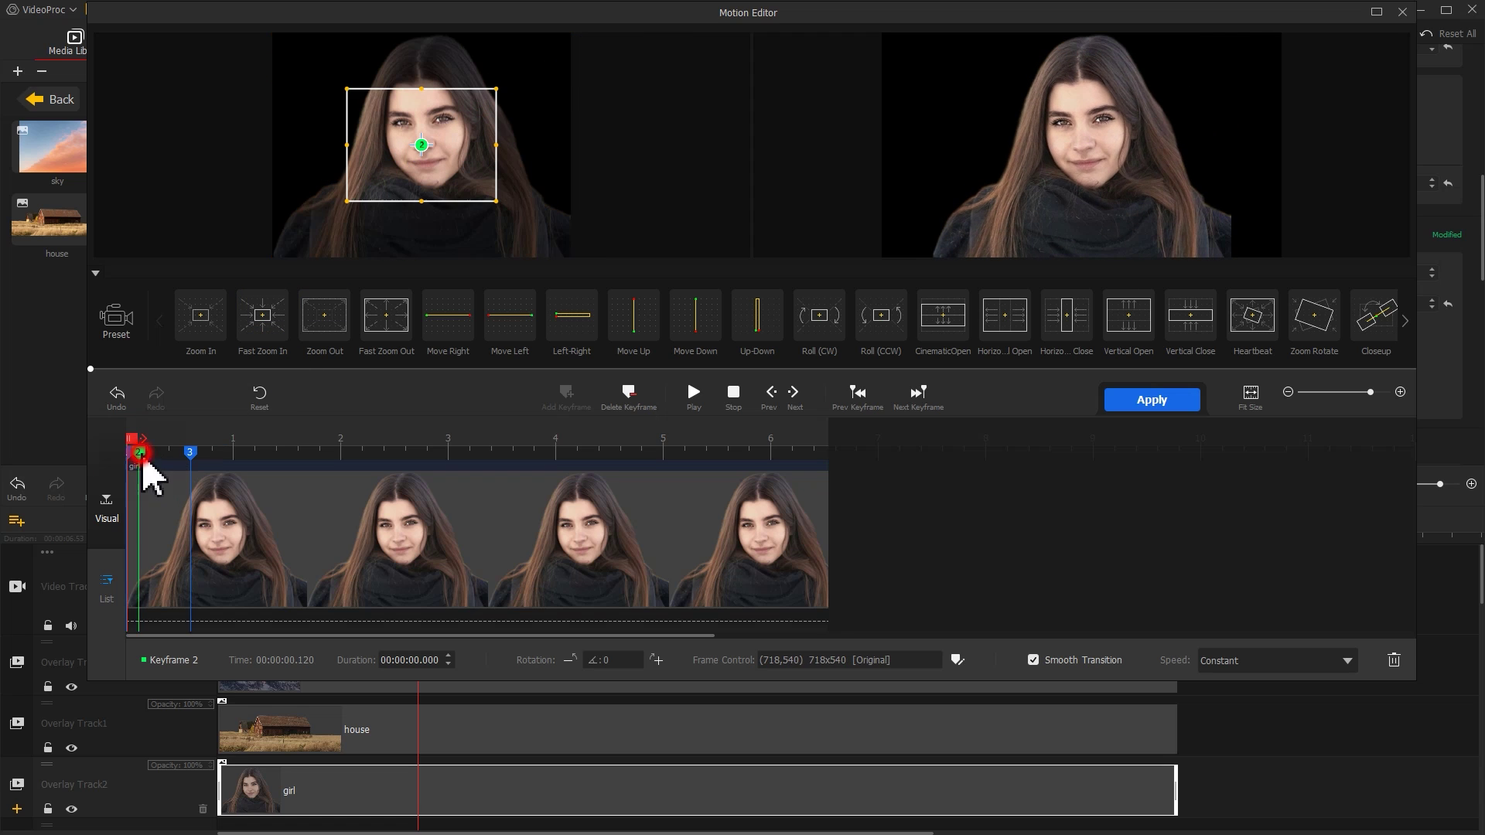
pyautogui.moveTo(346, 202); pyautogui.dragTo(272, 256)
pyautogui.moveTo(495, 88); pyautogui.dragTo(566, 53)
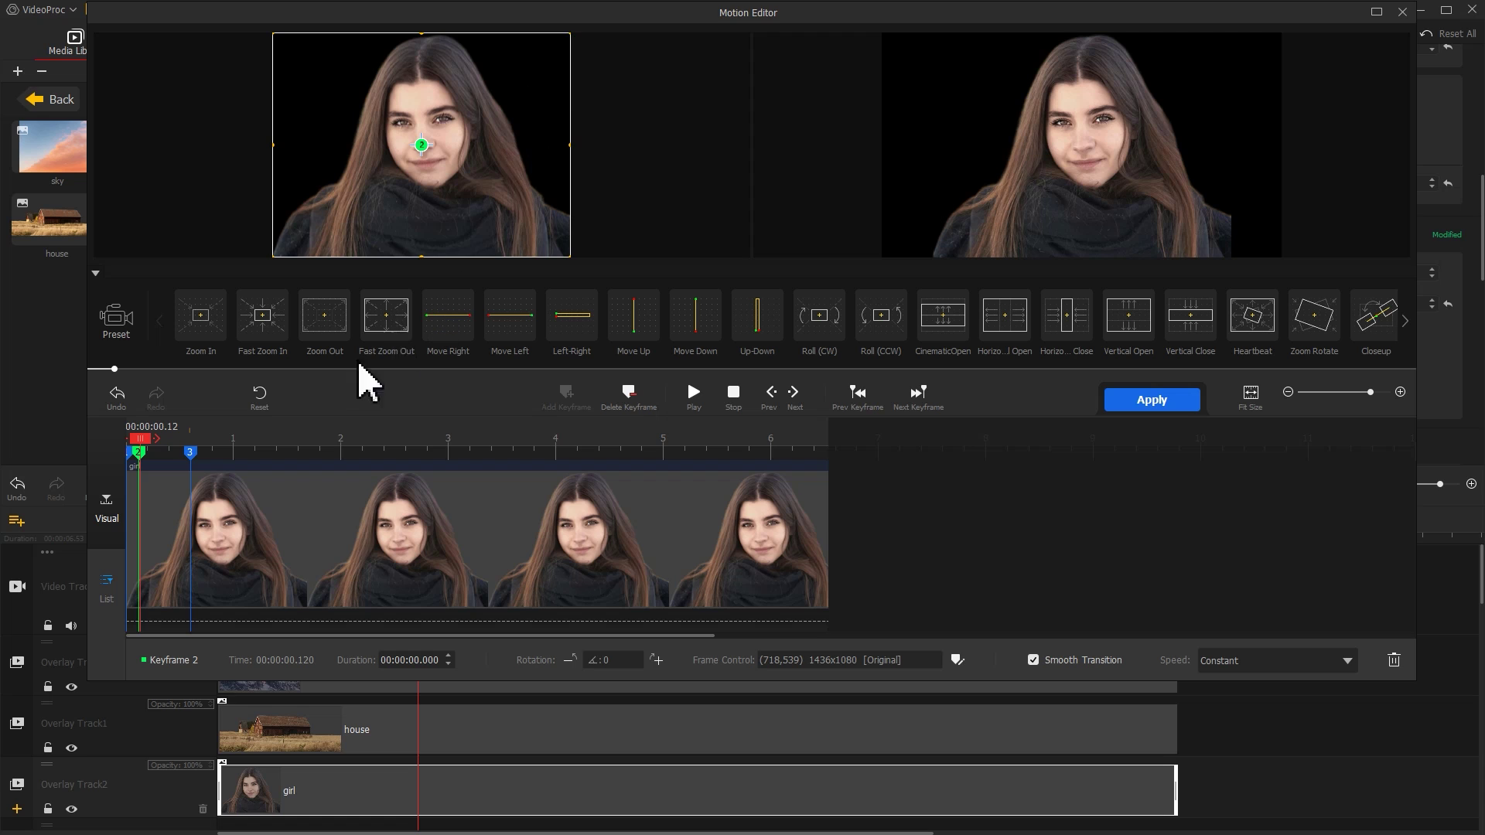
# - Expand the third keyframe crop to full size, then move it off-frame toward the upper left
pyautogui.click(191, 453)
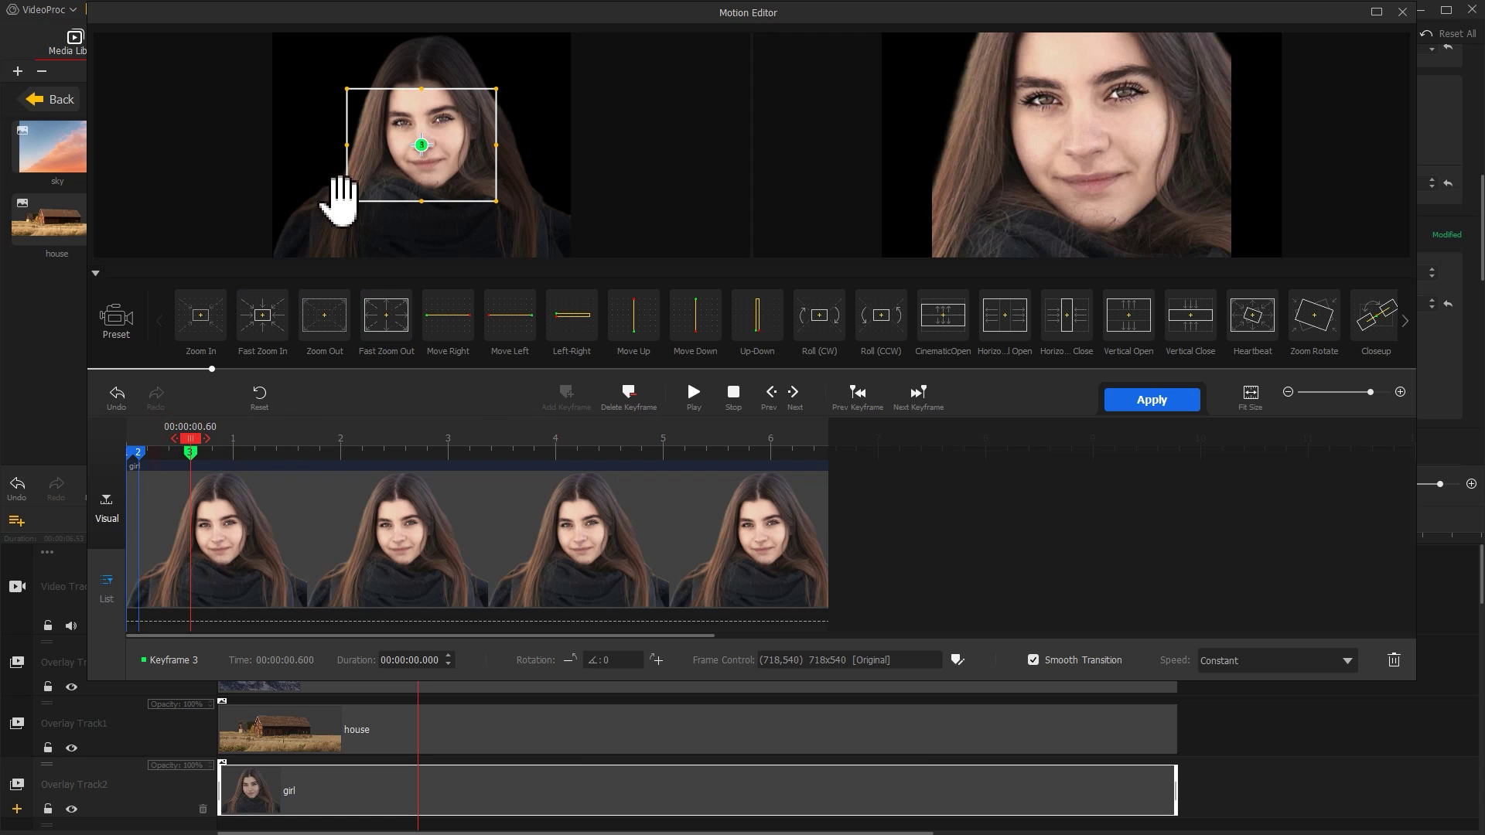
pyautogui.moveTo(347, 200); pyautogui.dragTo(273, 256)
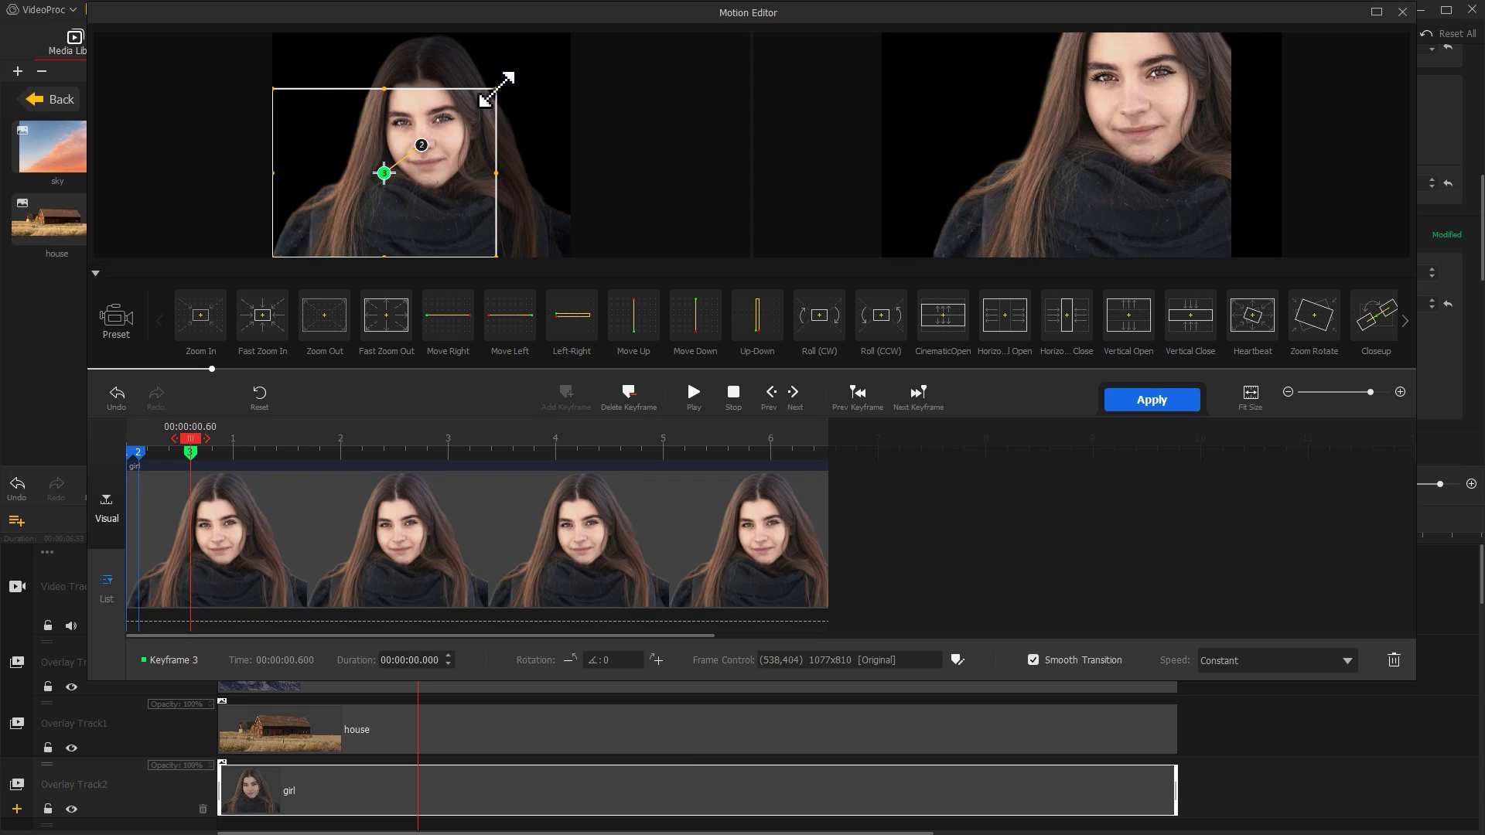
pyautogui.moveTo(496, 89); pyautogui.dragTo(569, 54)
pyautogui.moveTo(484, 206); pyautogui.dragTo(250, 84)
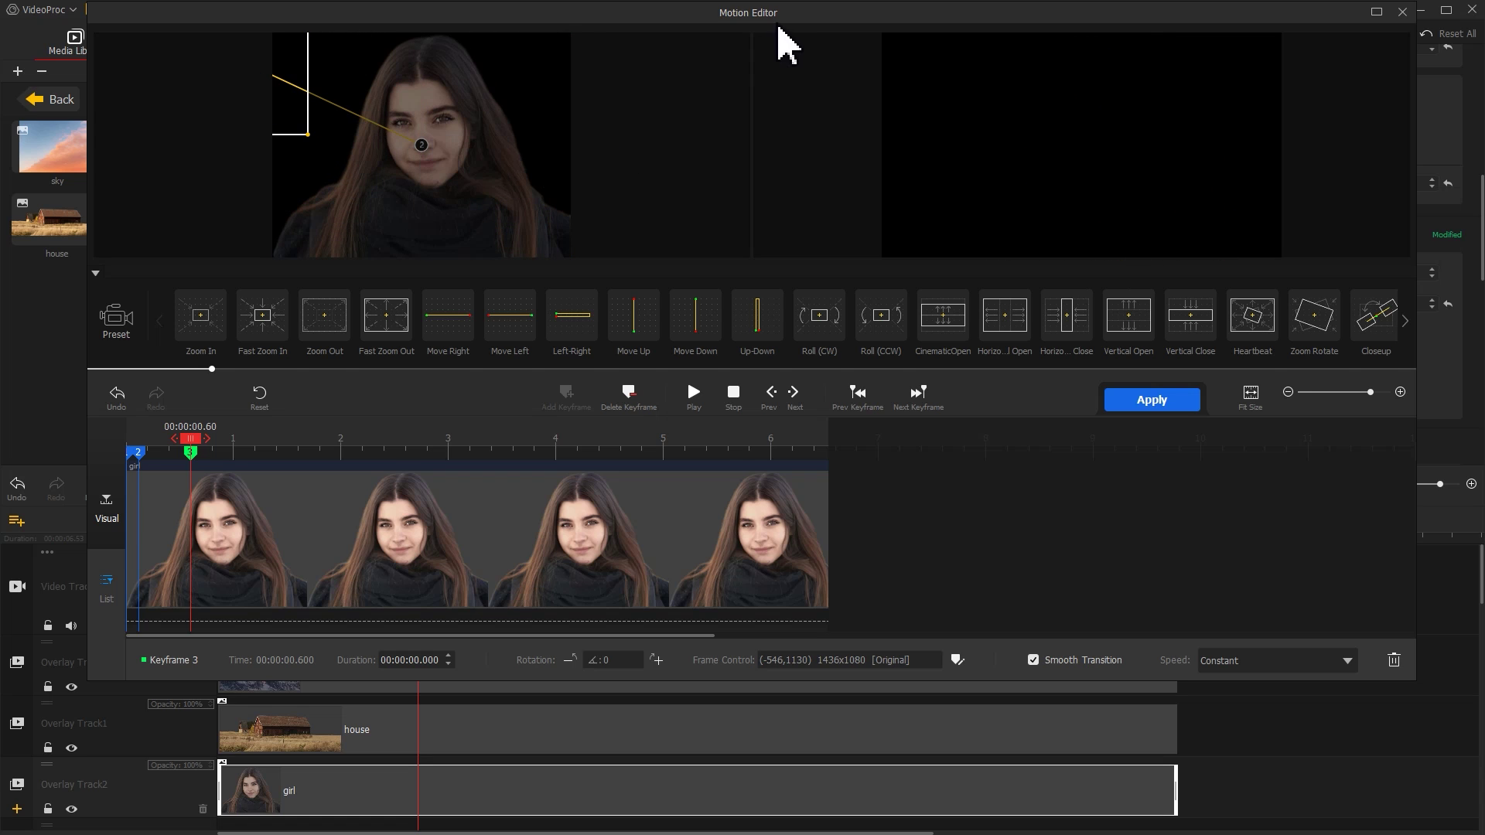
pyautogui.moveTo(779, 21); pyautogui.dragTo(801, 0)
# - Use Smooth Speed Up 2 easing, add an end keyframe, and apply the girl's motion
pyautogui.click(1292, 594)
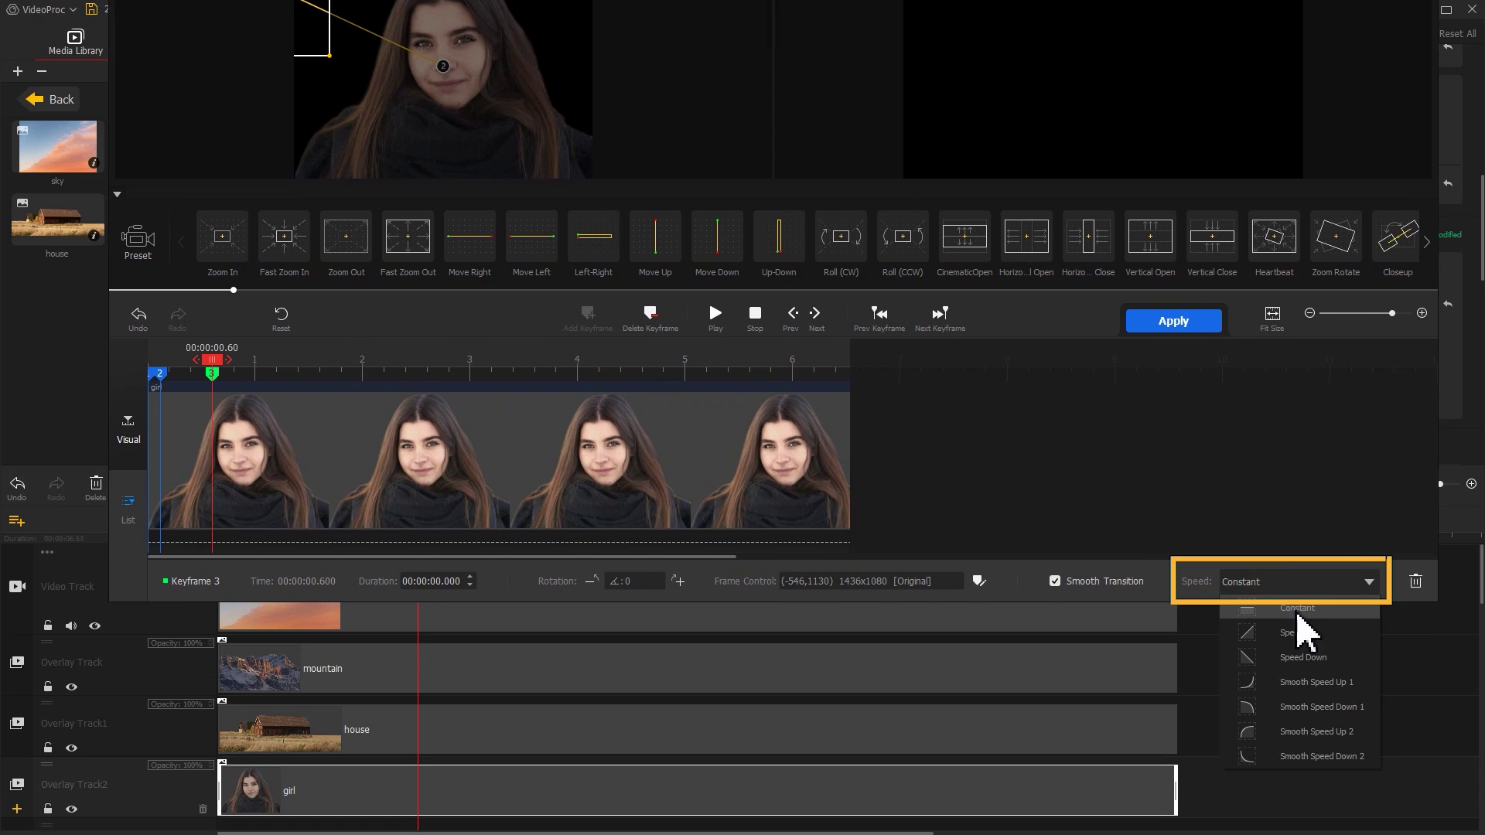
pyautogui.click(1319, 742)
pyautogui.moveTo(950, 3); pyautogui.dragTo(936, 65)
pyautogui.click(843, 448)
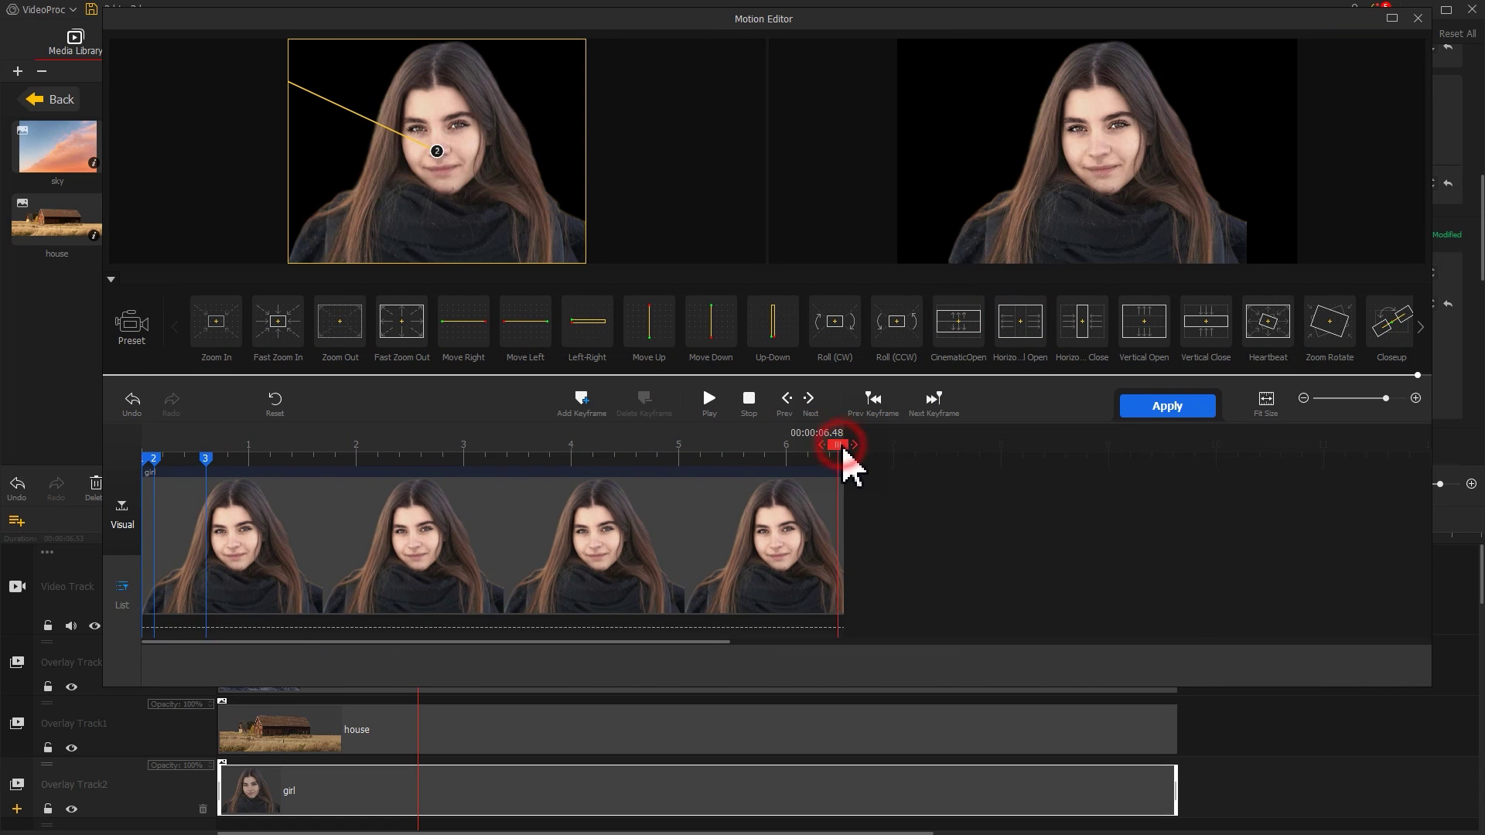
pyautogui.moveTo(855, 446); pyautogui.dragTo(860, 446)
pyautogui.click(584, 401)
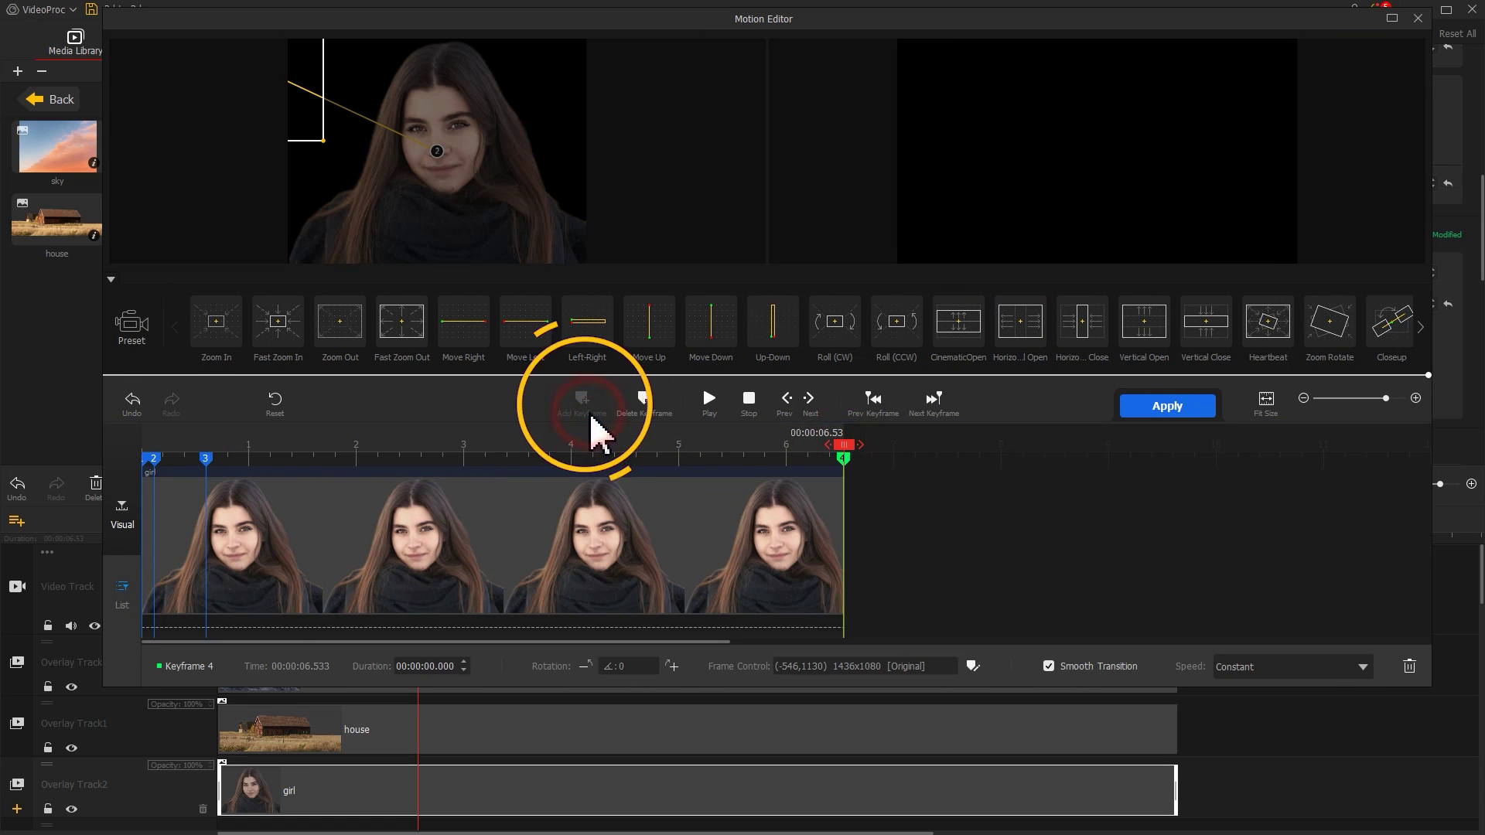
pyautogui.click(1137, 417)
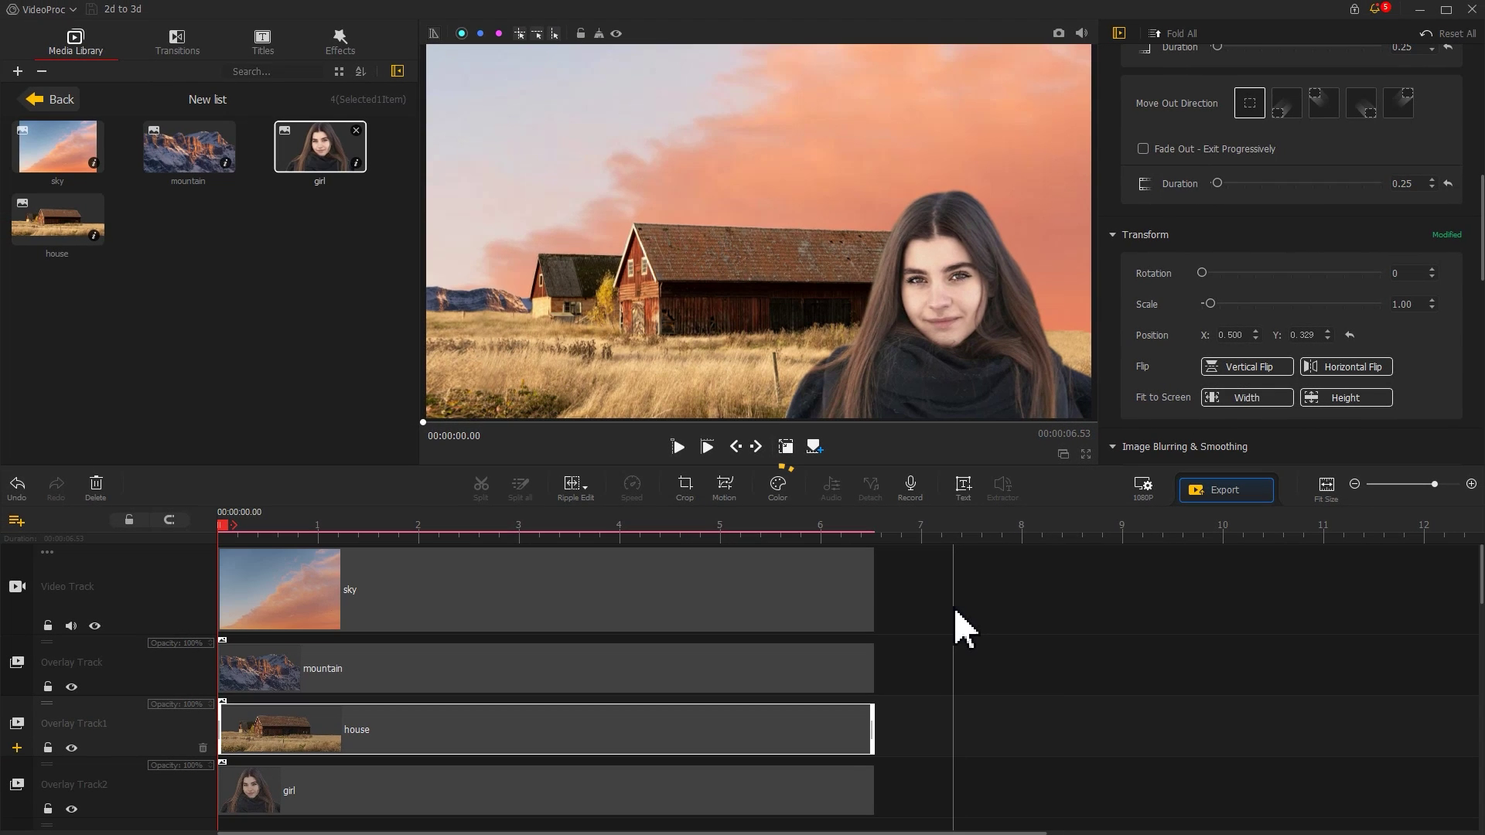
# - Grade the girl clip to temperature -30.77, exposure -19, highlights -7, shadows -11, blacks 8, and apply
pyautogui.click(761, 796)
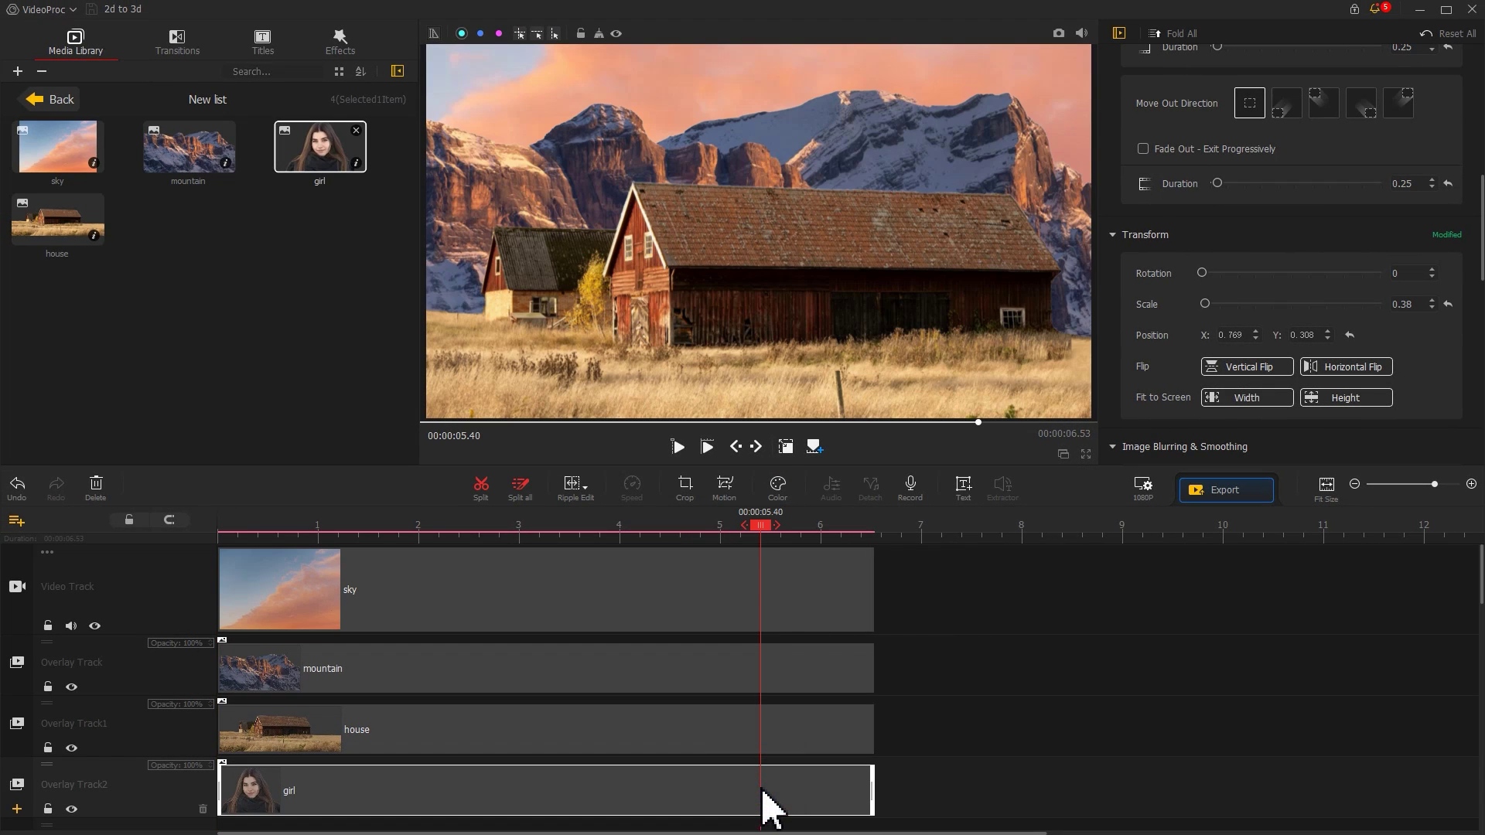
pyautogui.click(780, 499)
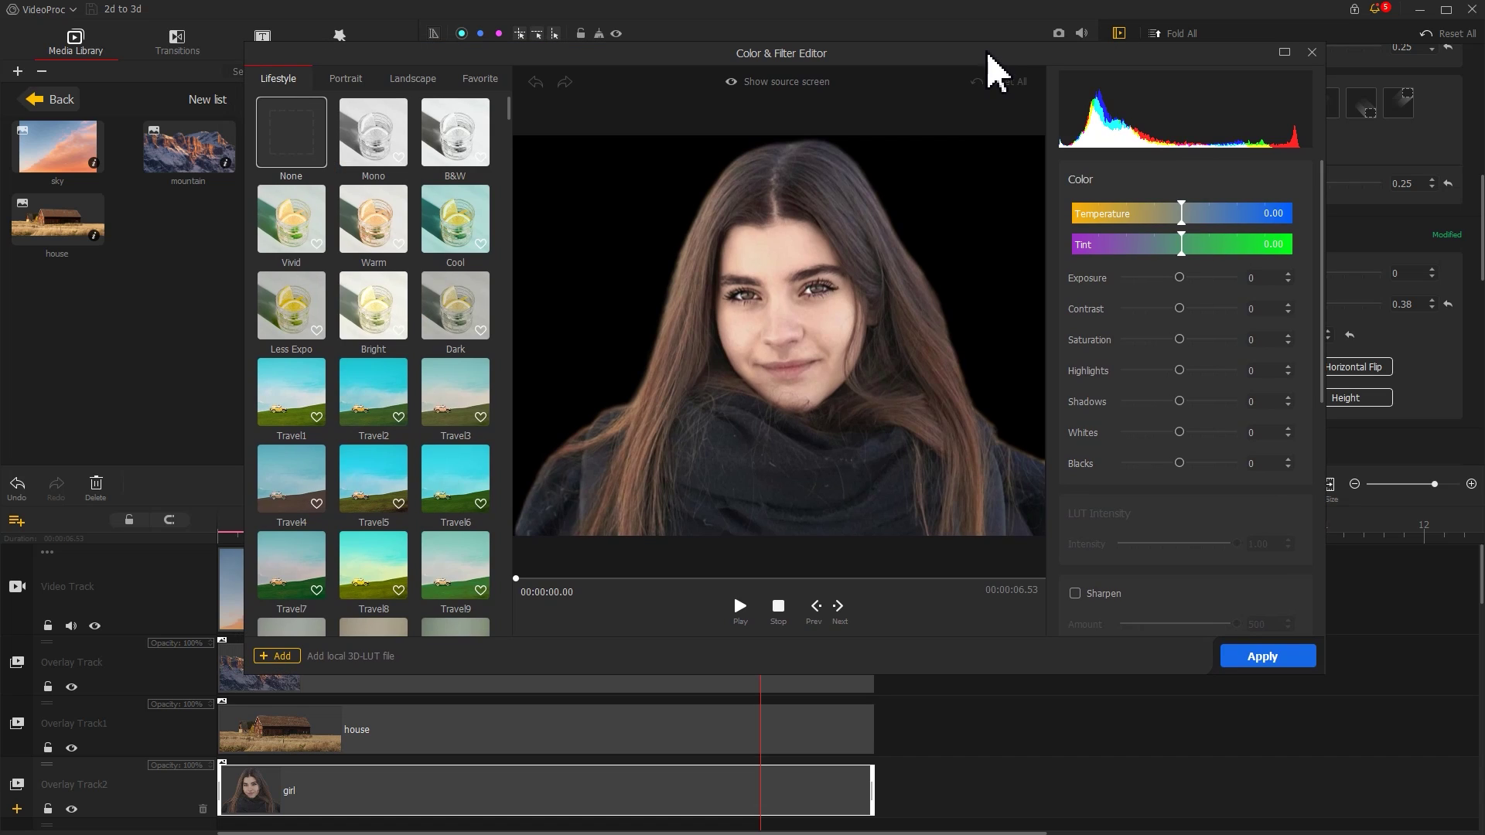
pyautogui.moveTo(1181, 213); pyautogui.dragTo(1146, 219)
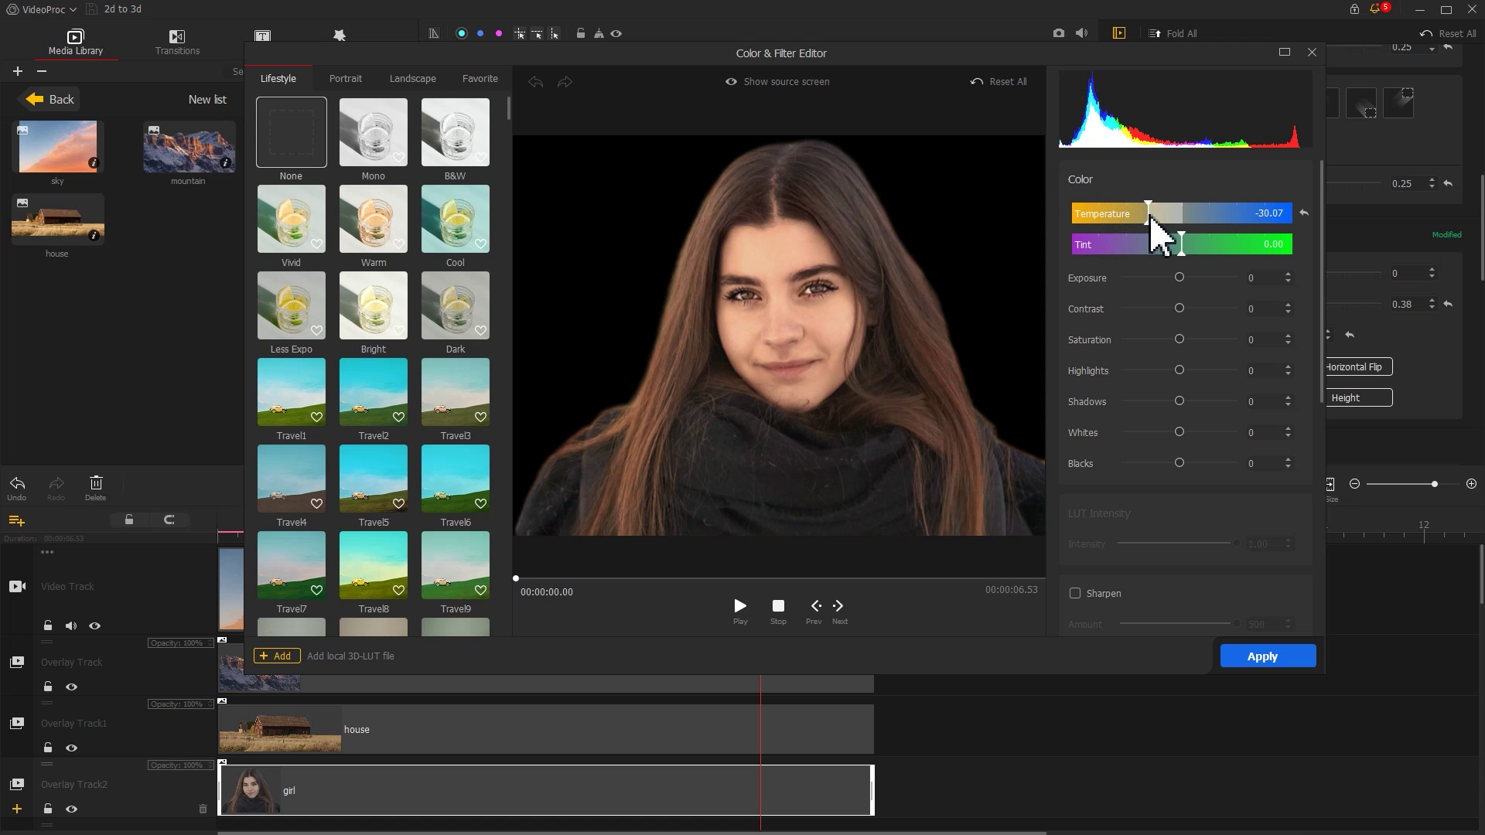
pyautogui.scroll(-5, 1176, 282)
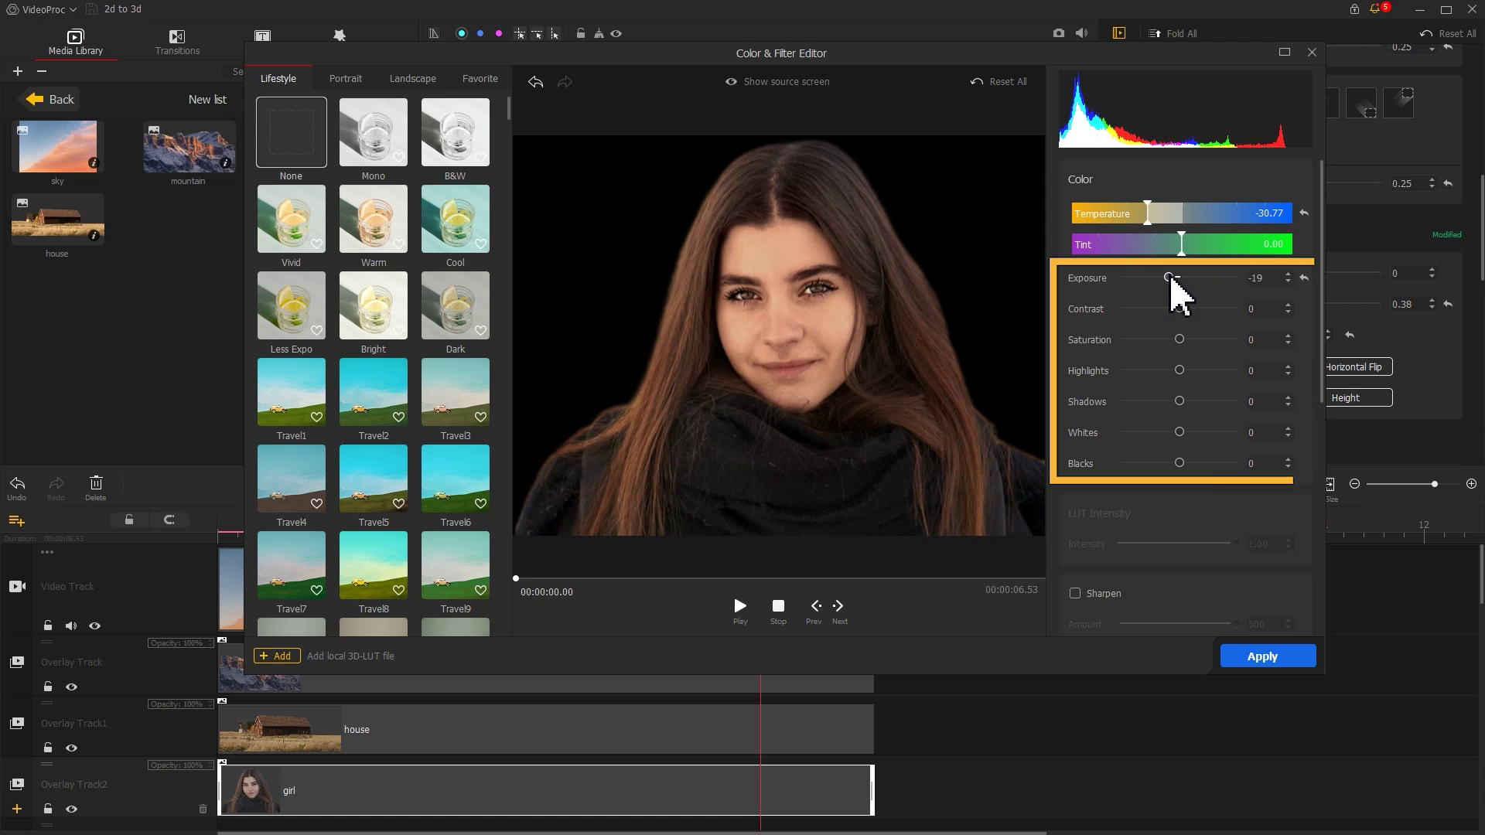
pyautogui.scroll(1, 1181, 308)
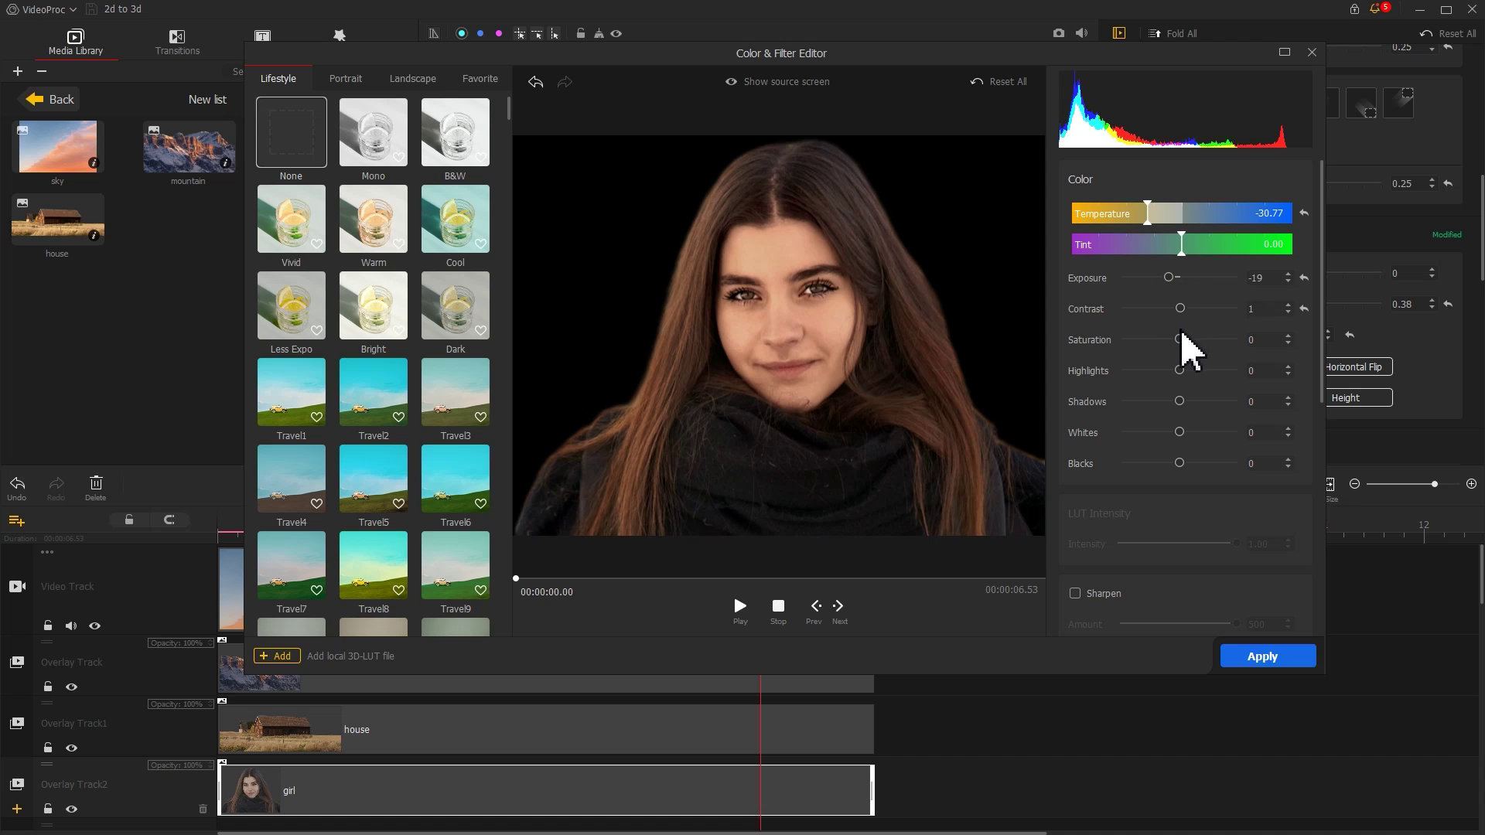
pyautogui.moveTo(1179, 369); pyautogui.dragTo(1175, 402)
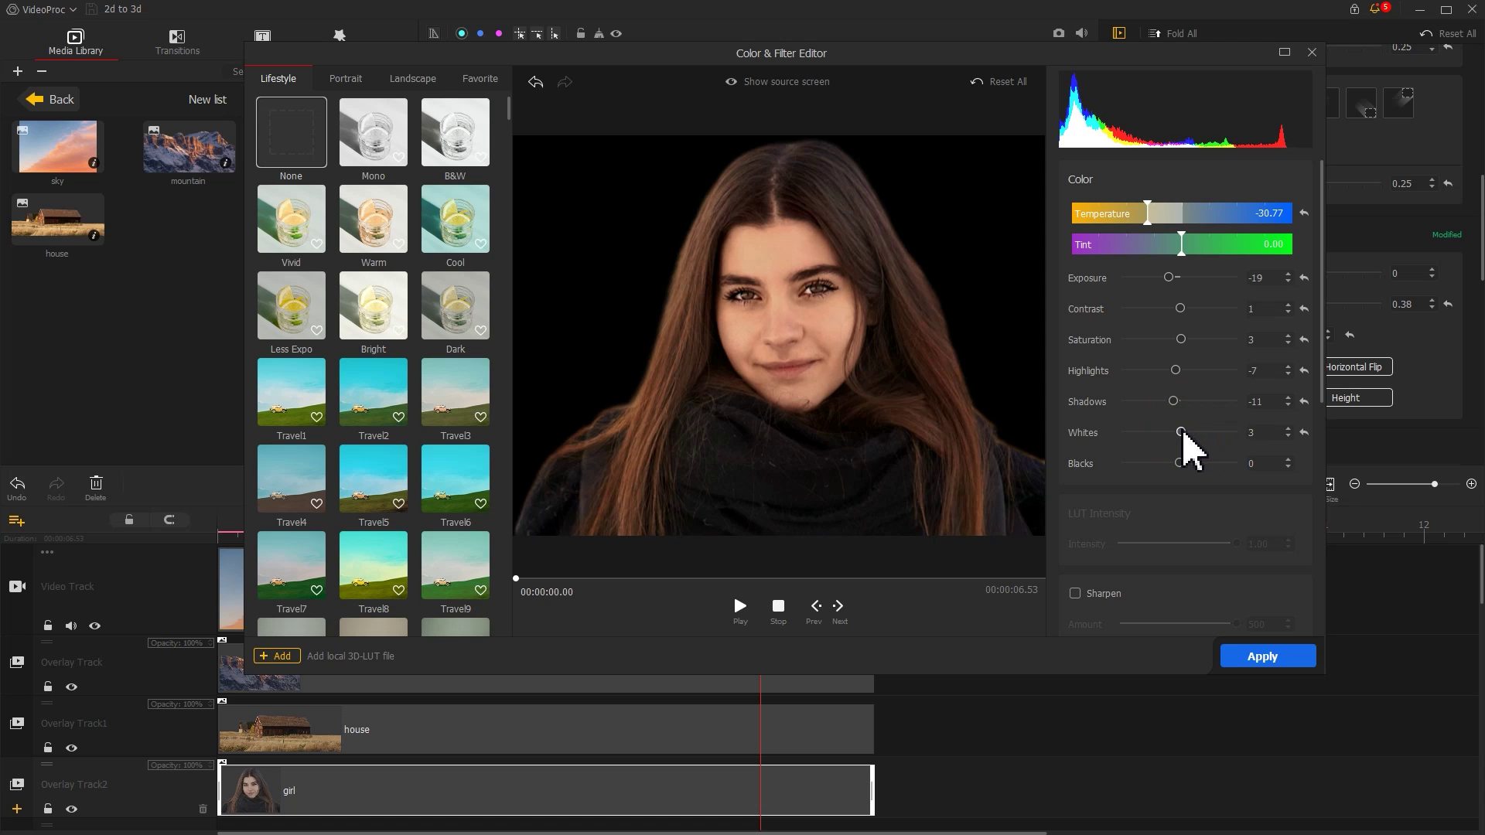
pyautogui.moveTo(1183, 451); pyautogui.dragTo(1189, 459)
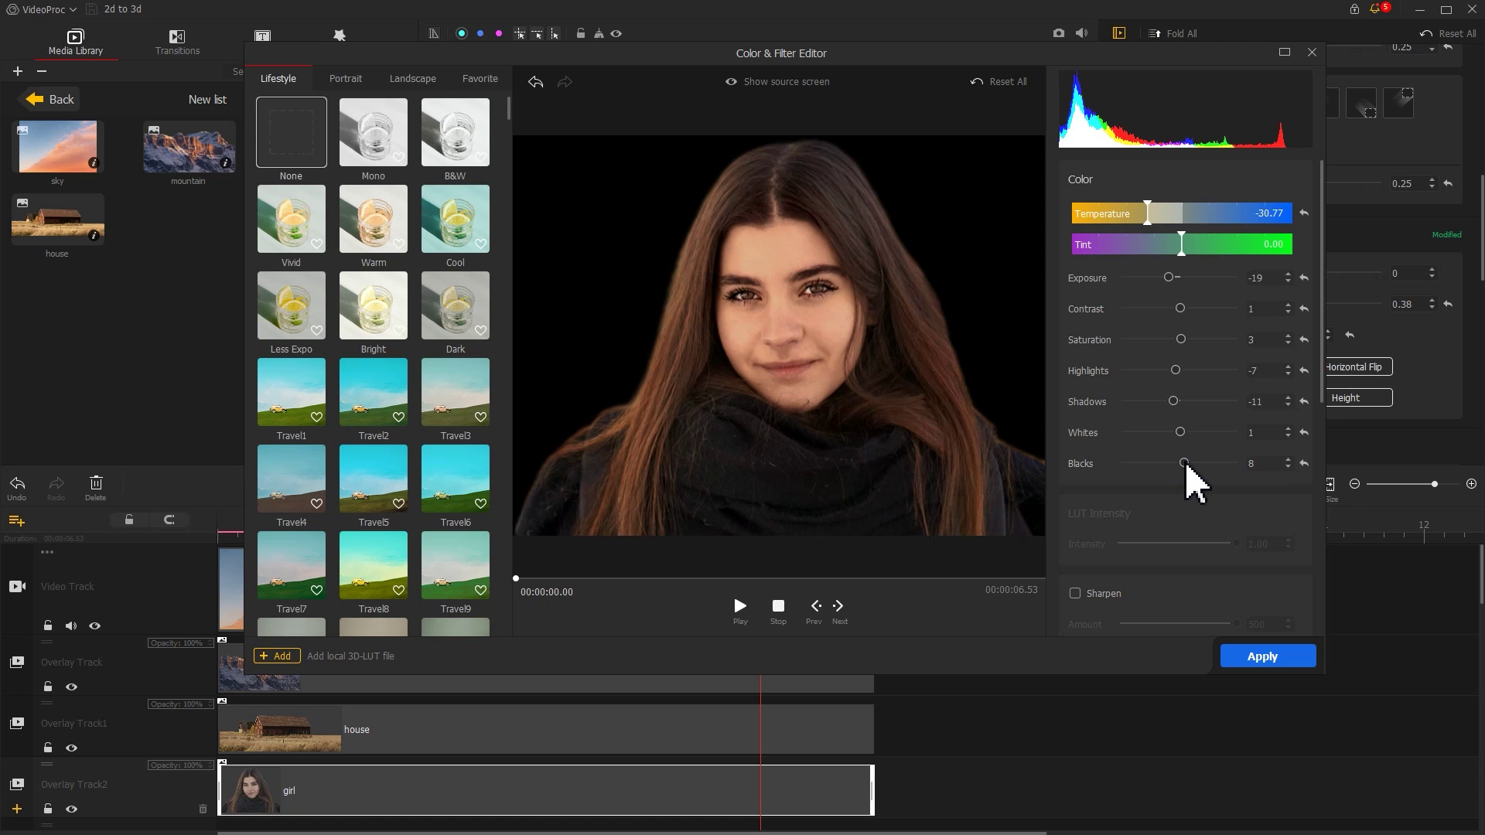
pyautogui.click(1249, 659)
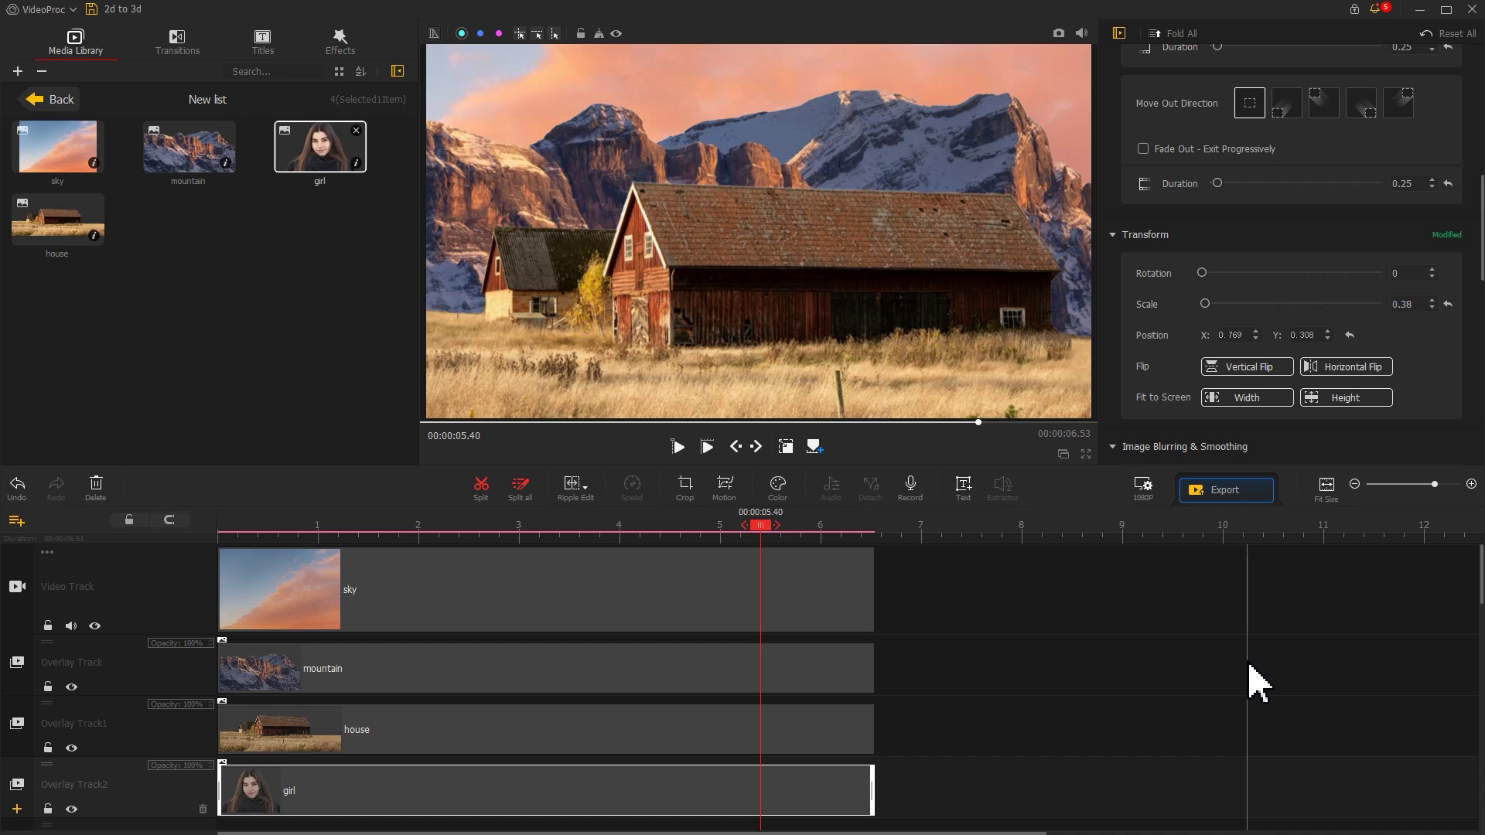
# - Give the house clip temperature -37, exposure -1, contrast 11, saturation -3 and highlights -23
pyautogui.click(613, 745)
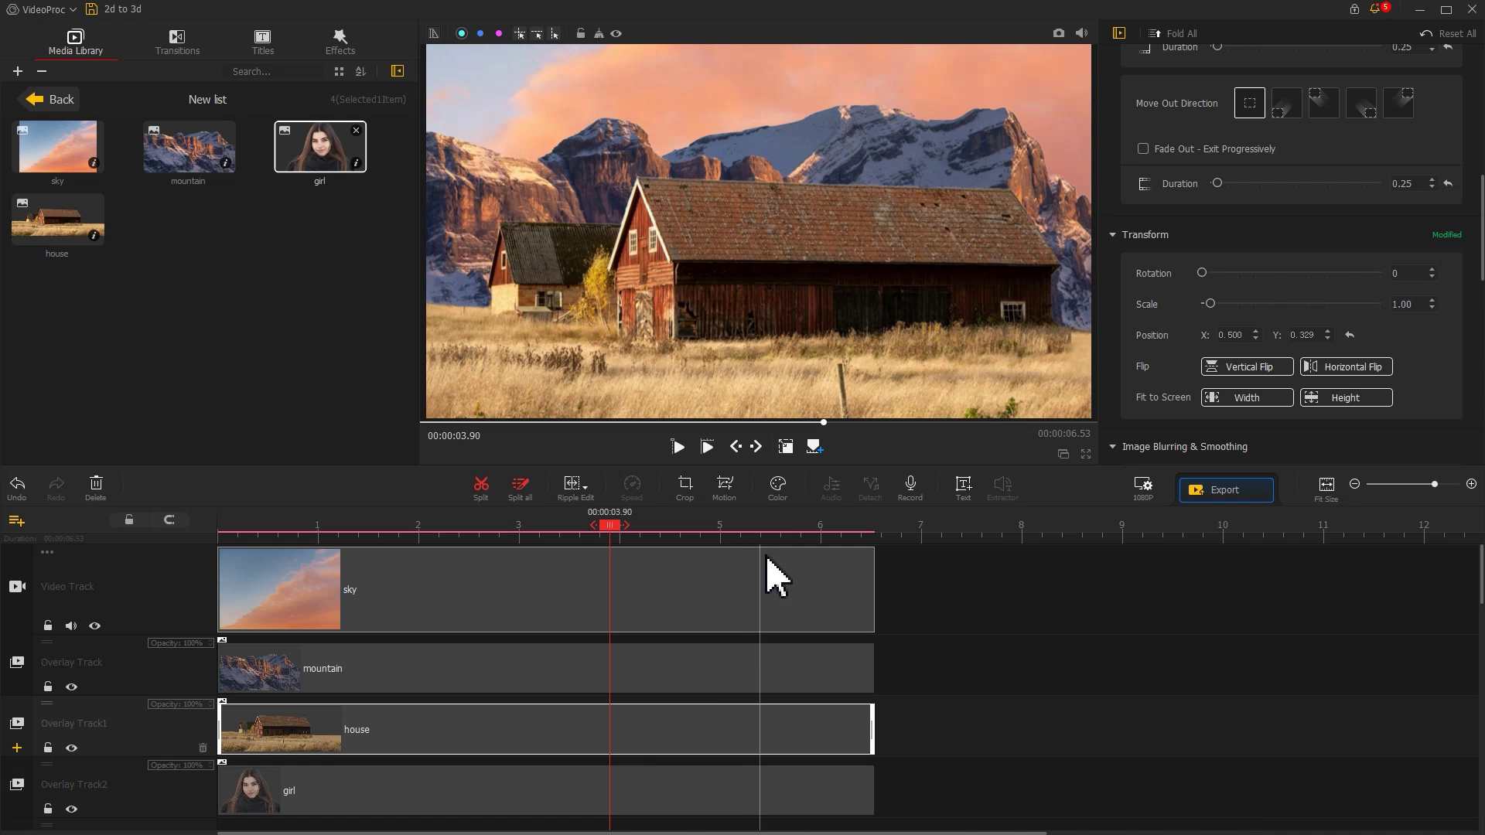
pyautogui.click(778, 486)
pyautogui.moveTo(1149, 231); pyautogui.dragTo(1177, 232)
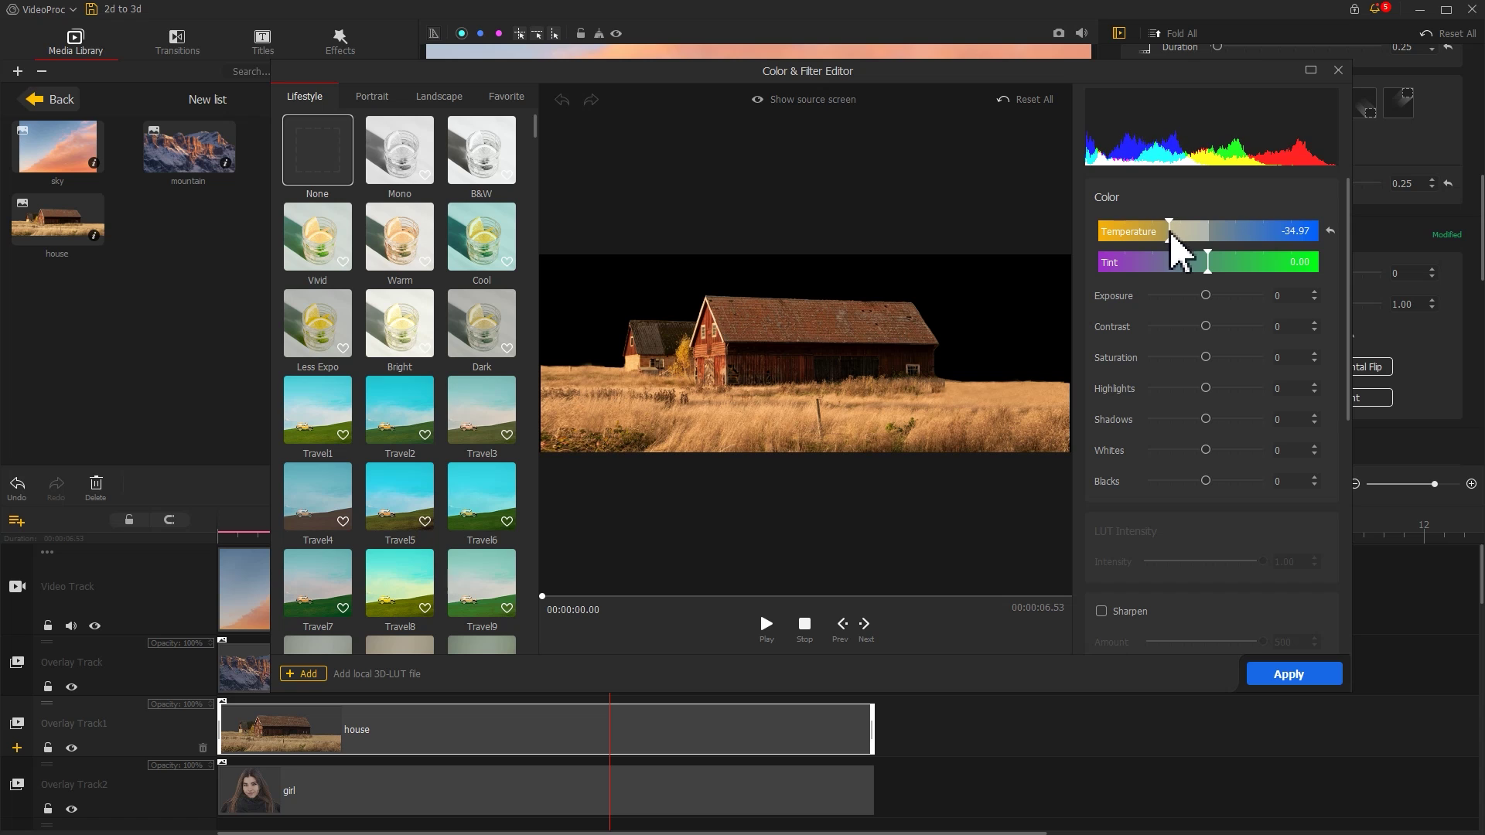
pyautogui.click(1203, 292)
pyautogui.click(1211, 326)
pyautogui.click(1203, 357)
pyautogui.click(1192, 388)
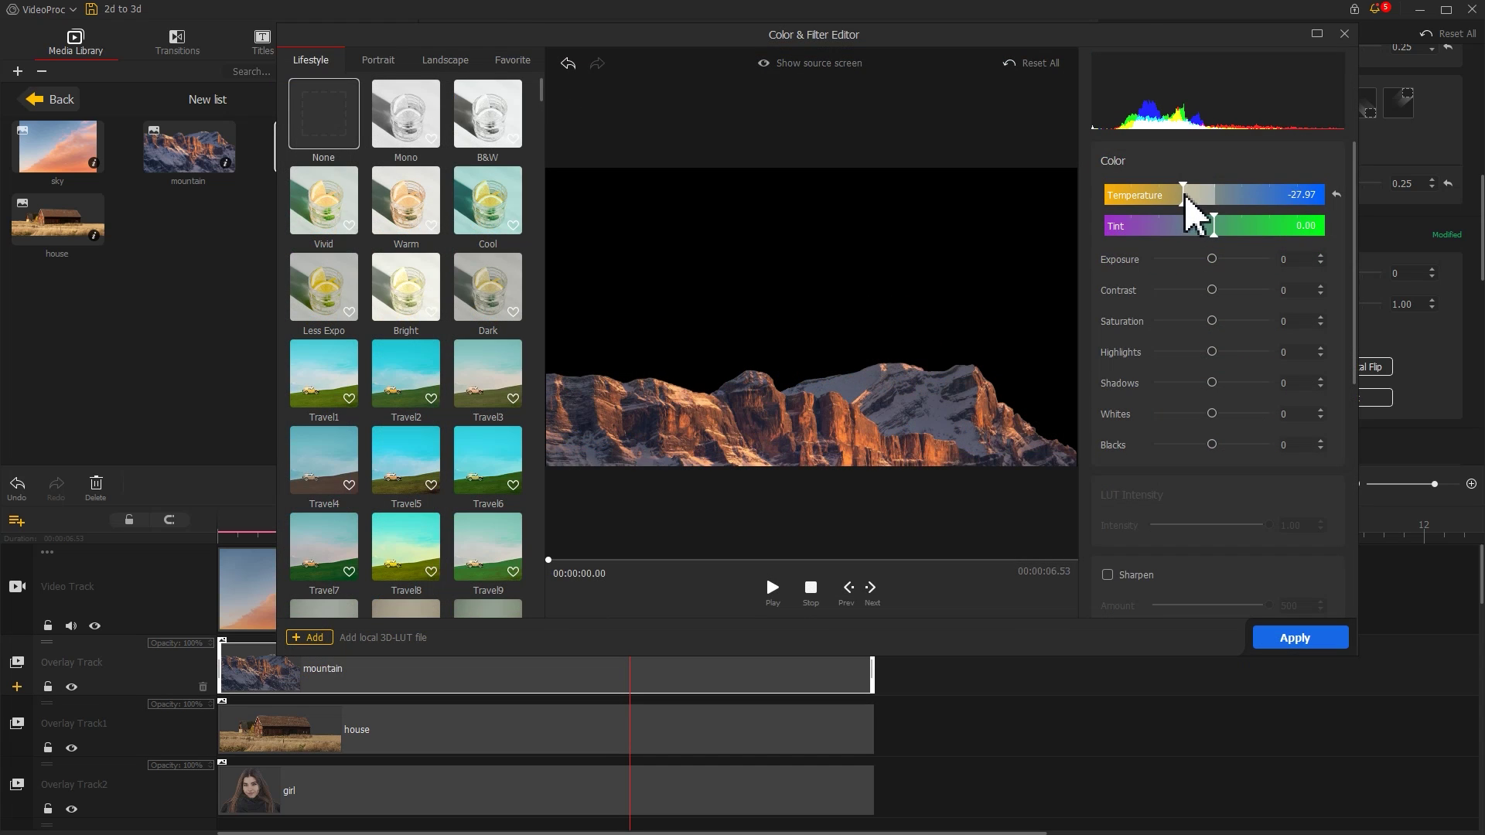
# - Lower the layer's exposure, saturation and highlights a bit further
pyautogui.click(1201, 260)
pyautogui.click(1211, 322)
pyautogui.click(1198, 353)
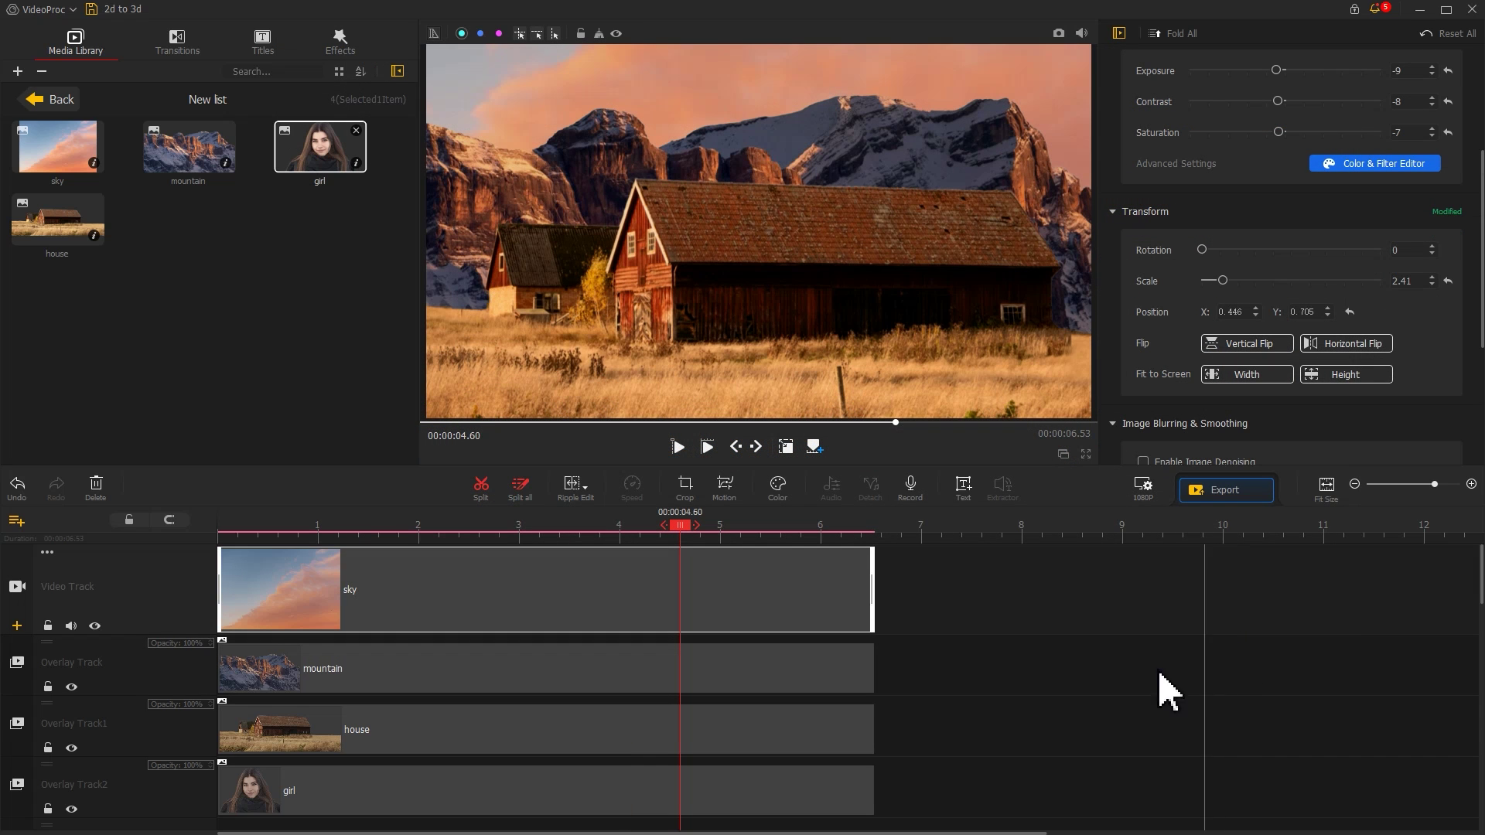
# - Enable image denoising on the house clip: deviation 3.5, coefficient 0.6, edge threshold 0.1
pyautogui.click(711, 744)
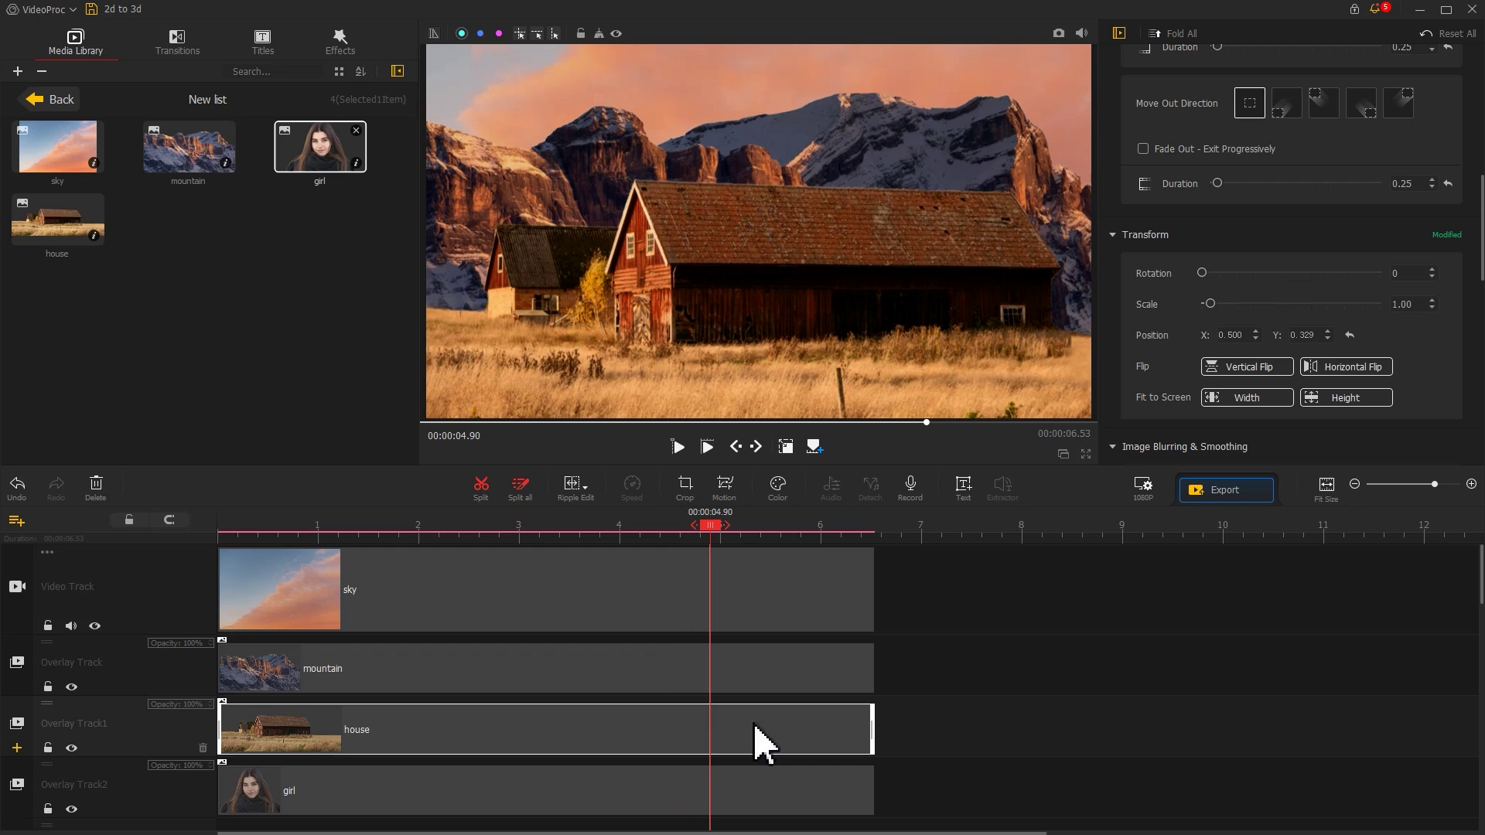
pyautogui.scroll(-5, 1473, 456)
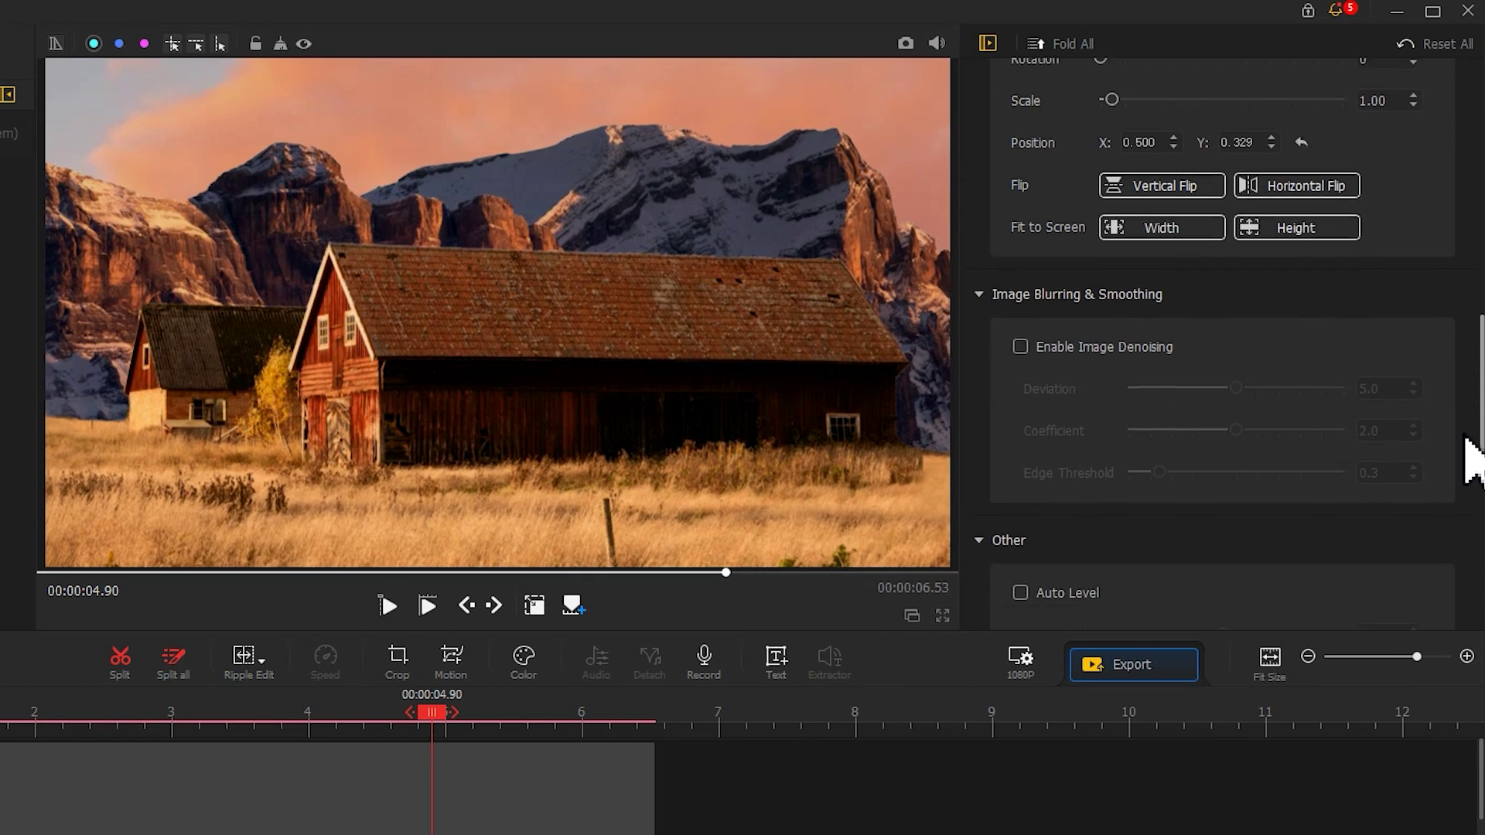
pyautogui.click(1086, 328)
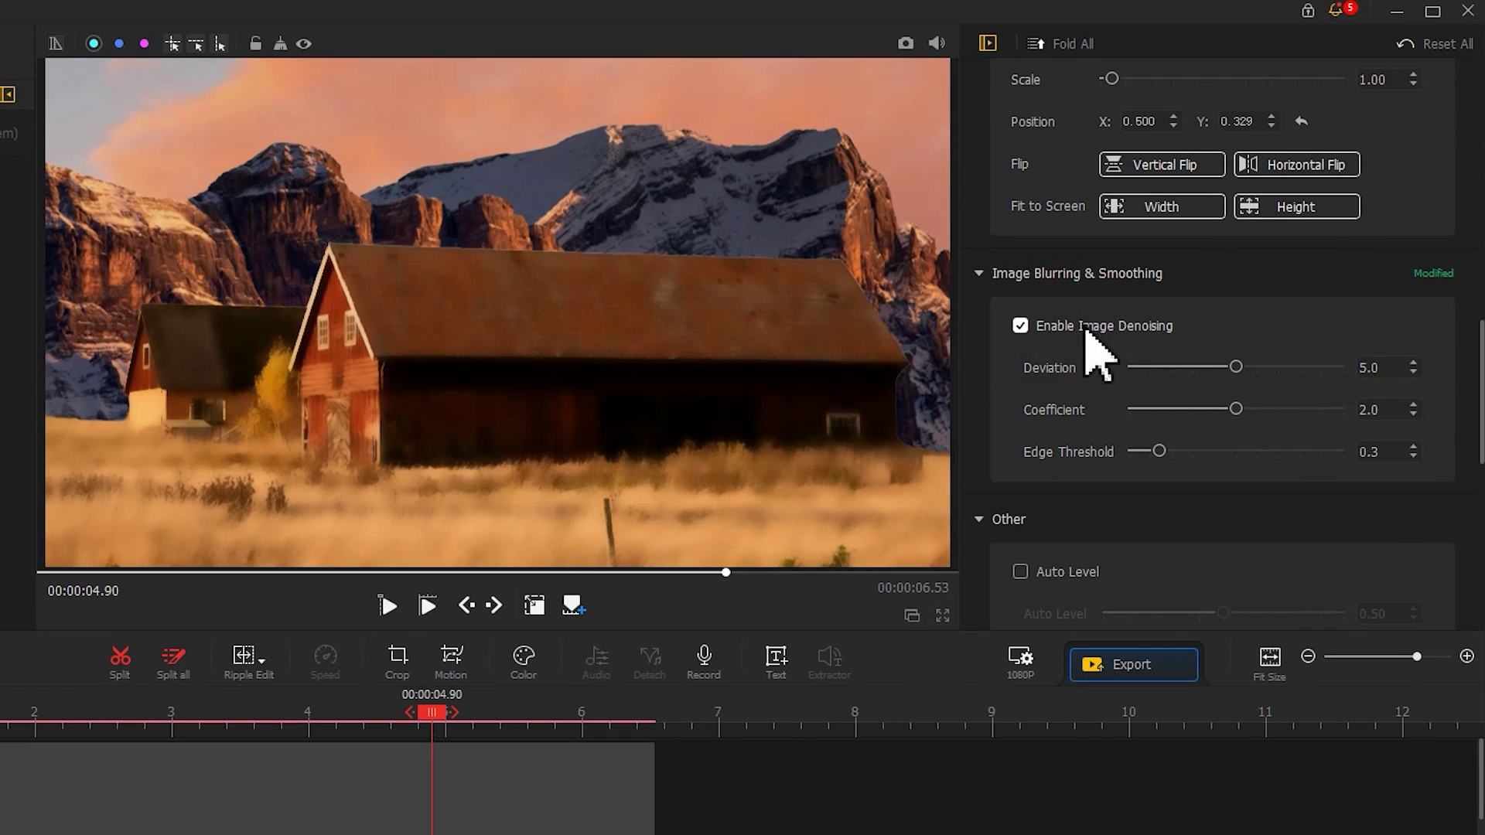
pyautogui.click(1143, 368)
pyautogui.moveTo(1136, 369); pyautogui.dragTo(1130, 369)
pyautogui.click(1136, 409)
pyautogui.click(1138, 451)
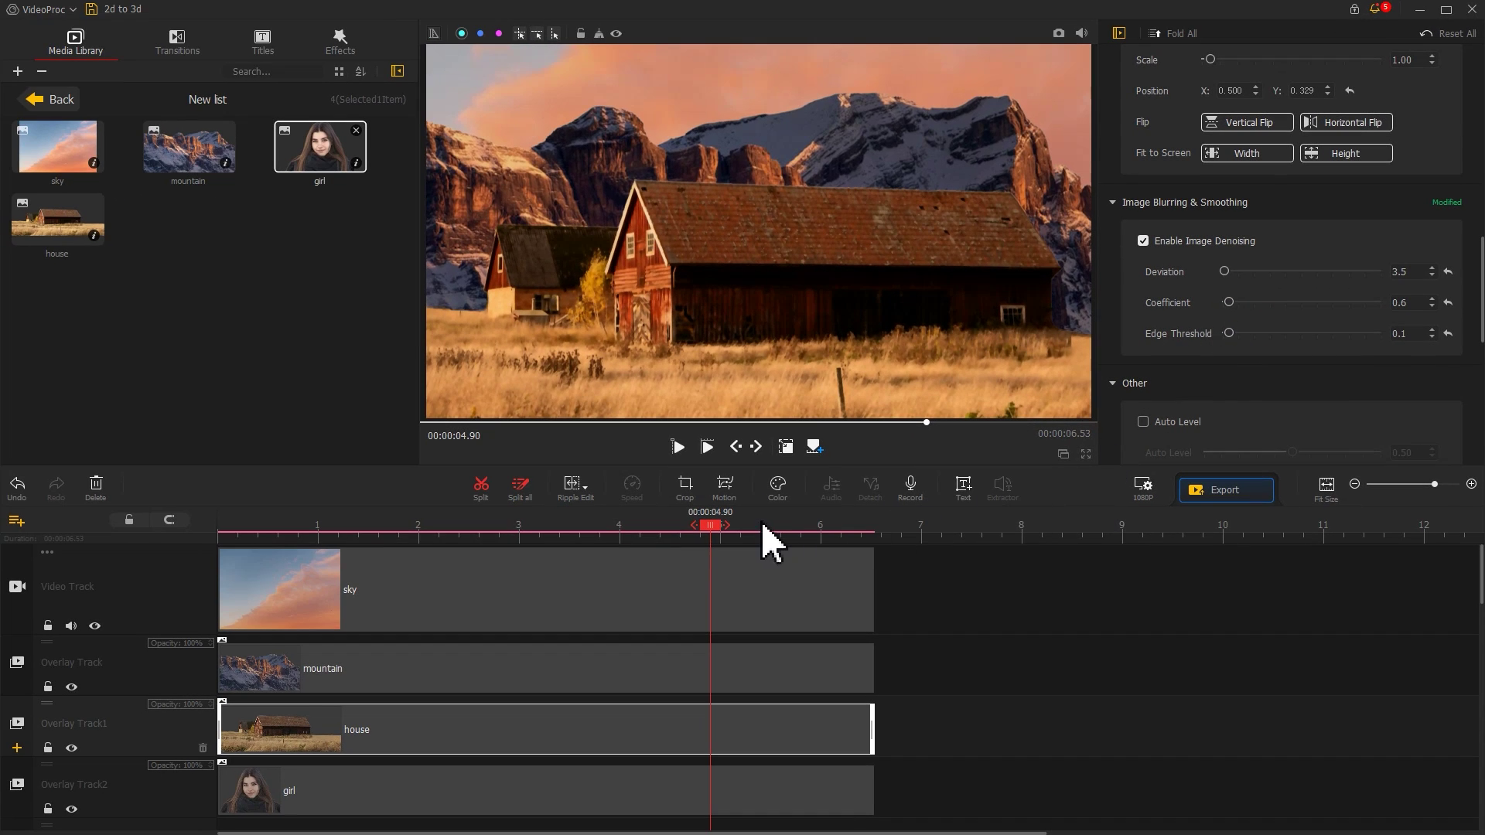
pyautogui.moveTo(710, 526); pyautogui.dragTo(216, 563)
# - Play the layered sky, mountain, house and girl composition from the beginning with Space
pyautogui.press('space')
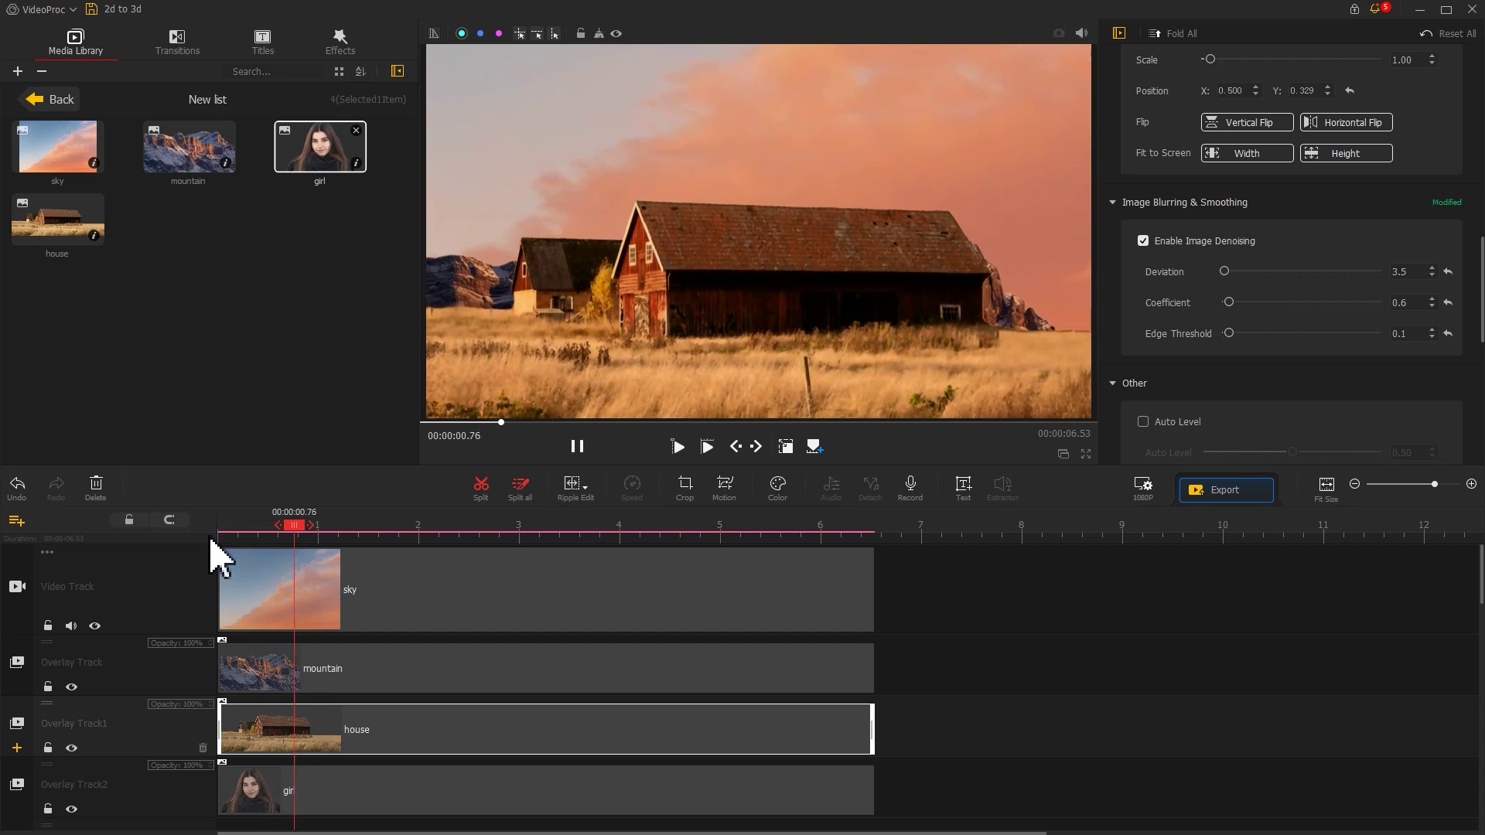